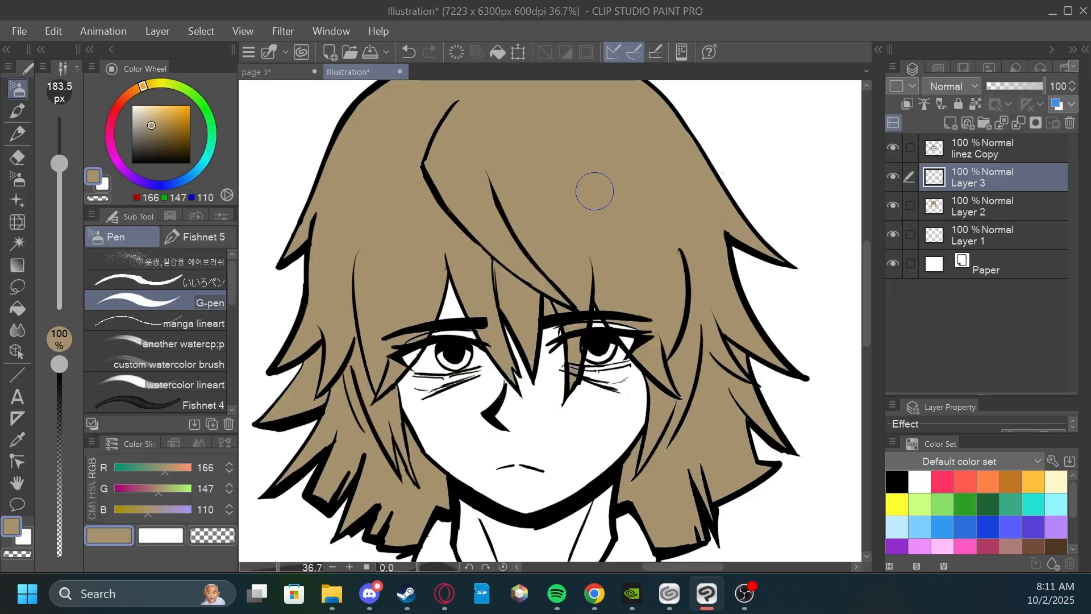
mouse_move(653, 236)
left_mouse_down()
mouse_move(642, 268)
mouse_move(642, 236)
left_mouse_up()
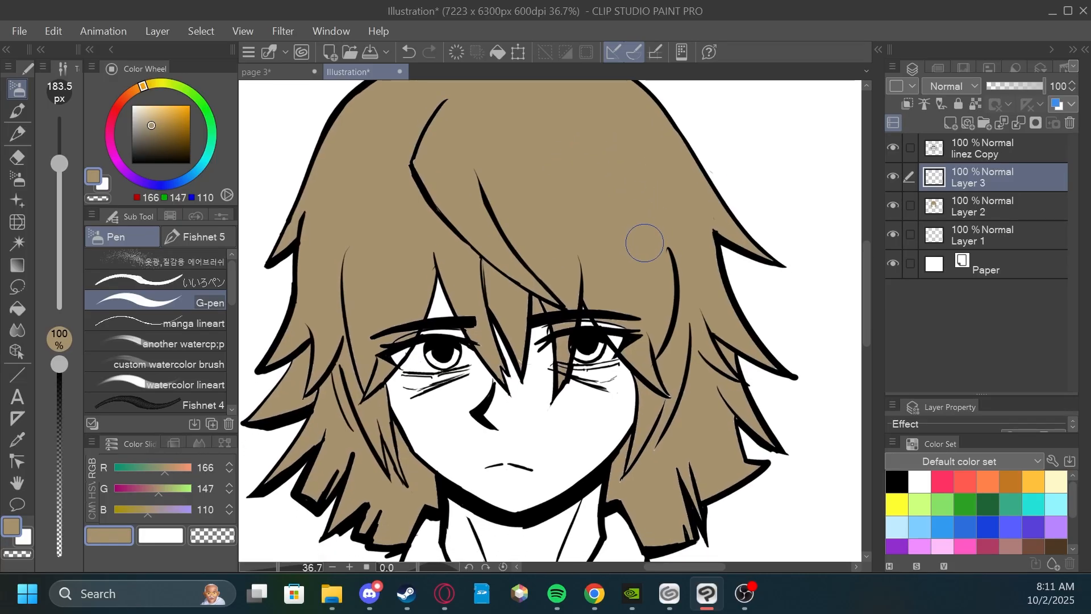
left_click_drag(670, 285, 662, 258)
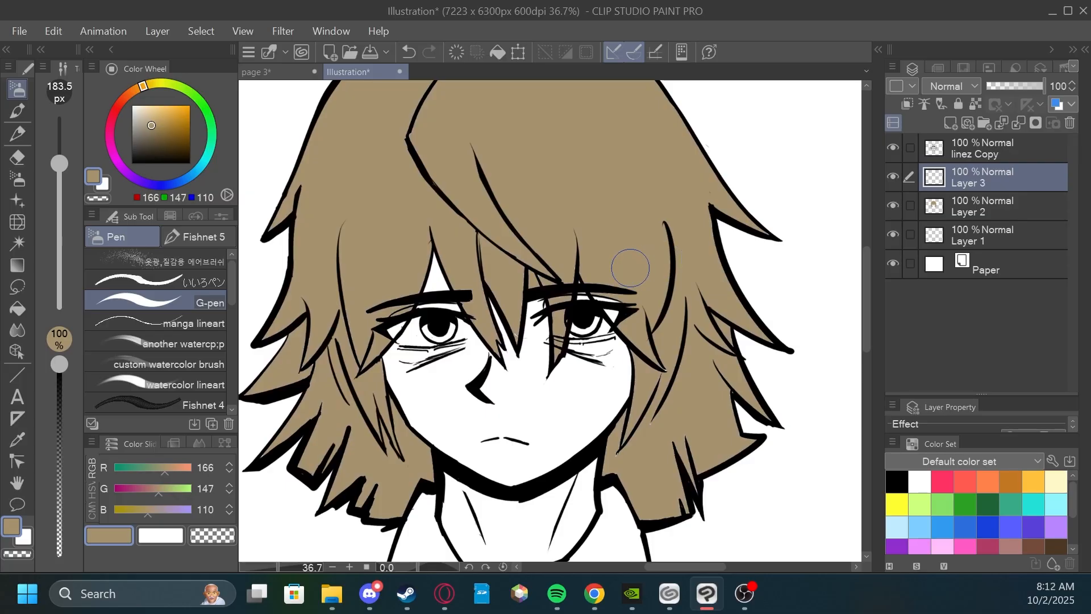
mouse_move(653, 213)
left_mouse_down()
mouse_move(643, 245)
mouse_move(624, 206)
mouse_move(648, 208)
mouse_move(641, 226)
mouse_move(673, 221)
mouse_move(704, 292)
mouse_move(686, 254)
mouse_move(680, 287)
left_mouse_up()
left_click_drag(700, 159, 697, 195)
scroll(697, 195, "up", 1)
left_click_drag(702, 262, 685, 243)
scroll(687, 207, "down", 2)
scroll(677, 176, "down", 2)
left_click_drag(677, 176, 680, 229)
scroll(680, 229, "up", 1)
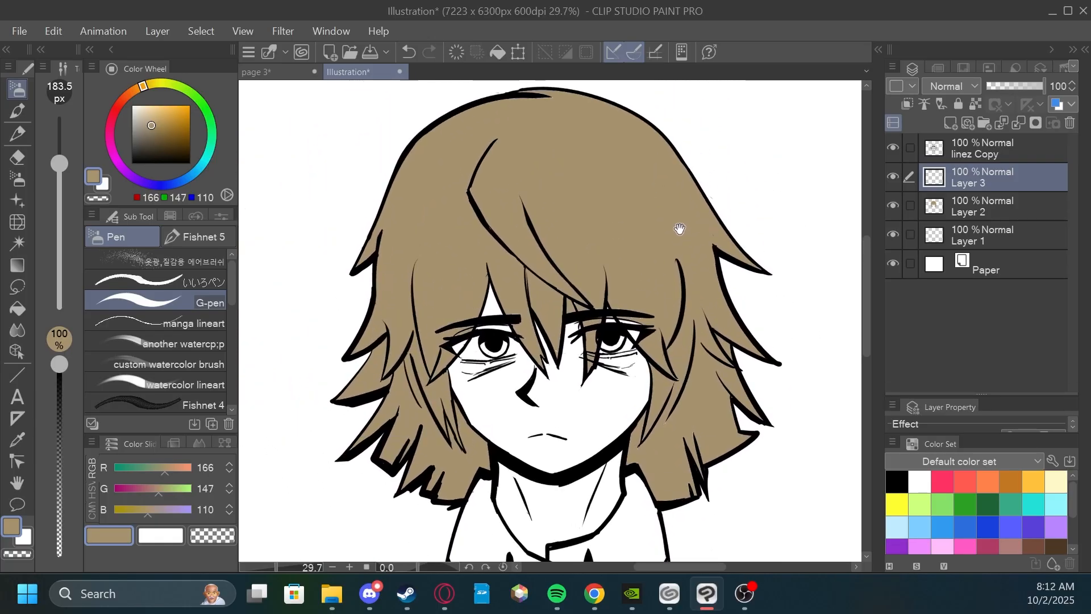
scroll(680, 229, "up", 1)
mouse_move(687, 287)
left_mouse_down()
mouse_move(683, 191)
mouse_move(697, 229)
mouse_move(682, 217)
left_mouse_up()
scroll(680, 217, "up", 2)
scroll(682, 216, "down", 1)
scroll(685, 208, "up", 1)
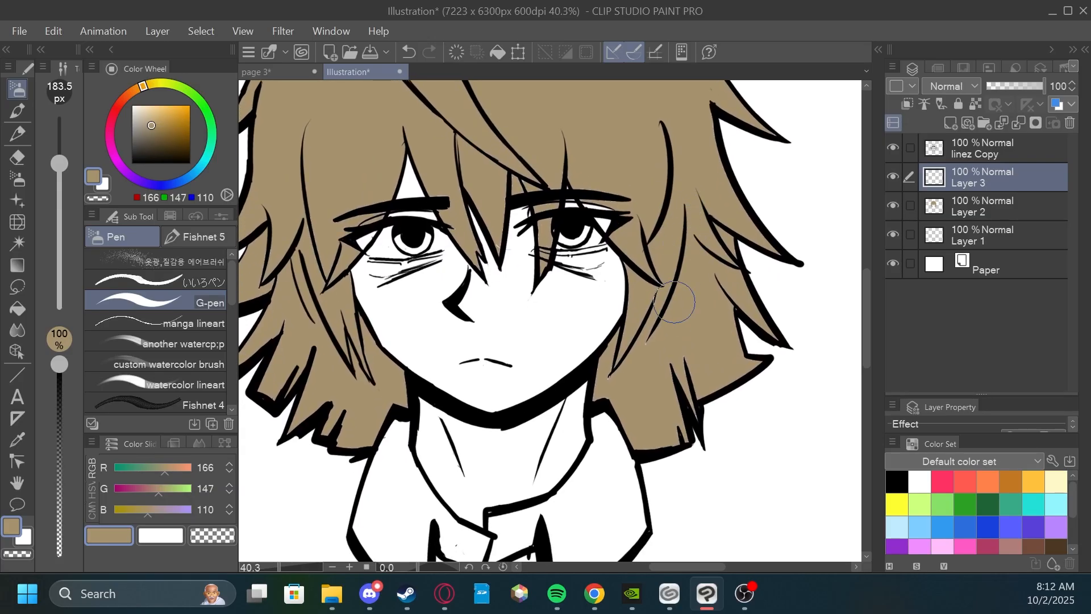
Change the drawing colour to black and set Layer 3's opacity to 70%.
left_click_drag(151, 130, 107, 225)
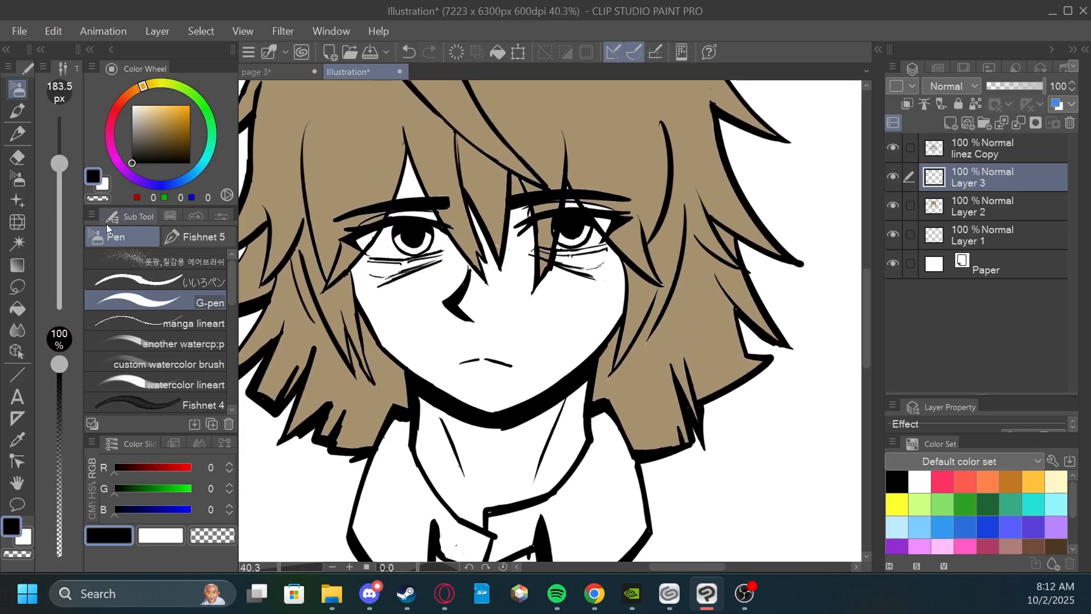
left_click_drag(1032, 87, 1027, 87)
Try black shadow strokes over the lower hair on both sides of the face.
mouse_move(708, 284)
left_mouse_down()
mouse_move(690, 290)
mouse_move(654, 349)
mouse_move(712, 277)
mouse_move(648, 375)
mouse_move(602, 382)
mouse_move(612, 389)
left_mouse_up()
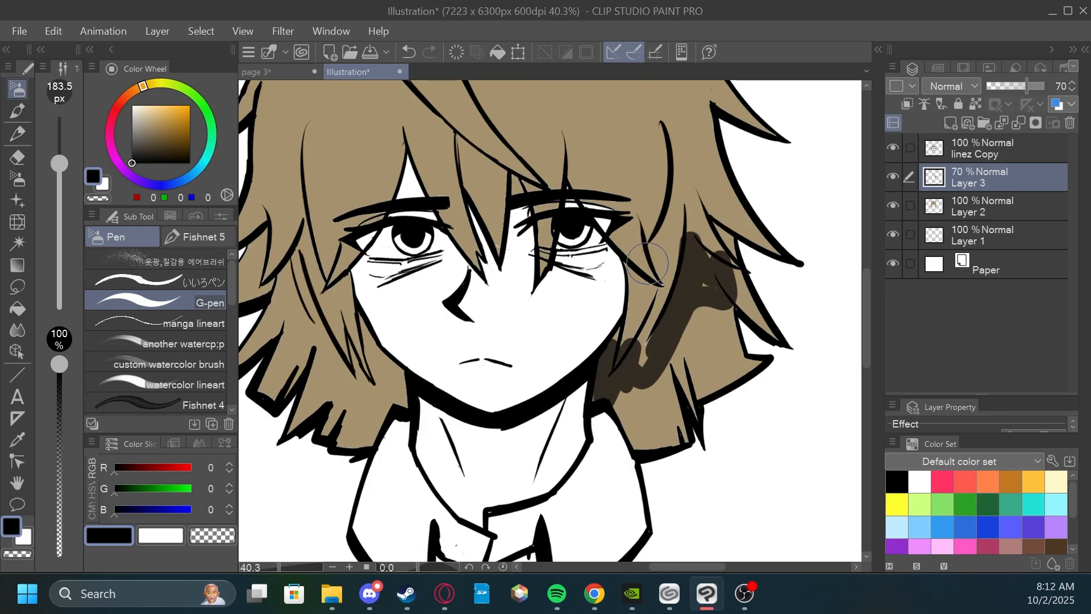
left_click_drag(605, 280, 674, 267)
mouse_move(335, 280)
left_mouse_down()
mouse_move(321, 347)
mouse_move(447, 392)
left_mouse_up()
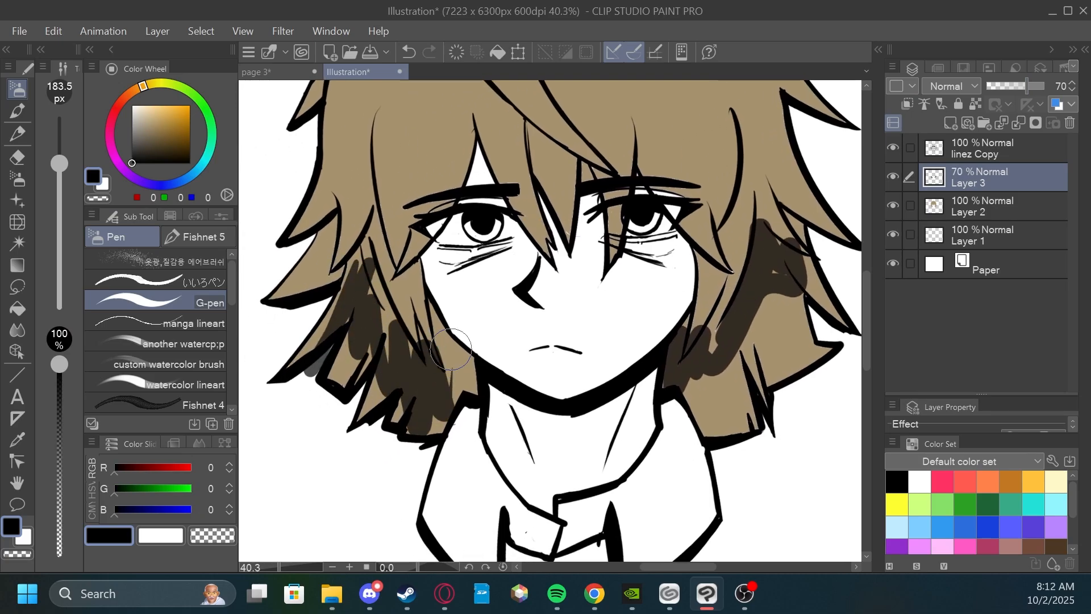
key("ctrl+minus")
left_click_drag(567, 219, 583, 290)
Try an off-white highlight stroke across the hair and undo the test strokes on Layer 3.
left_click(136, 106)
mouse_move(431, 171)
left_mouse_down()
mouse_move(435, 196)
mouse_move(543, 262)
mouse_move(673, 256)
mouse_move(702, 307)
left_mouse_up()
key("ctrl+z")
key("ctrl+z")
key("ctrl+z")
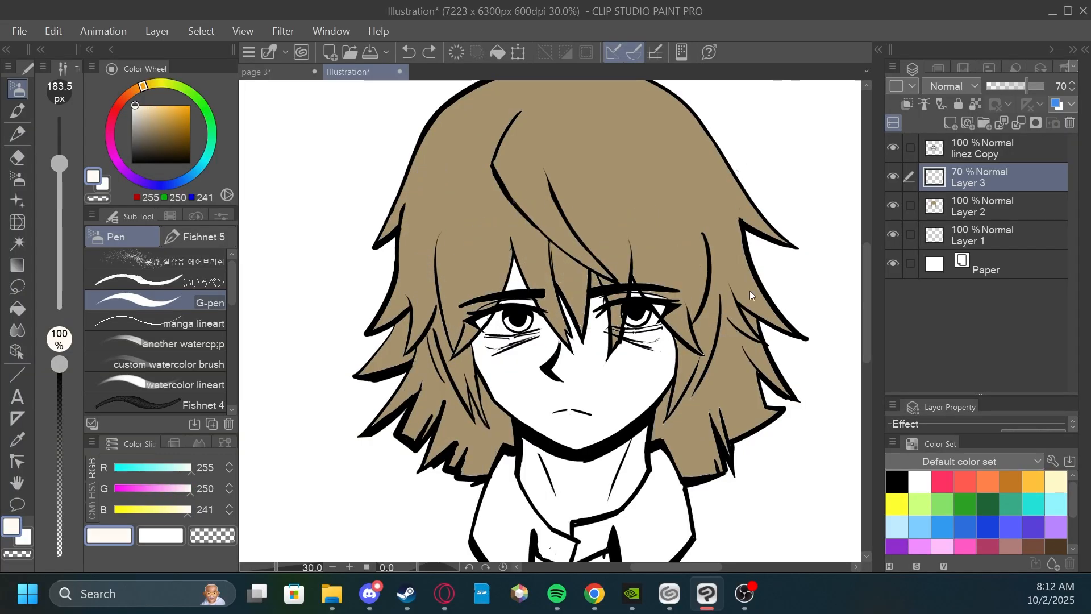
Sample the hair's base colour and shift it to a darker reddish brown, RGB 116, 86, 78, for the G-pen.
scroll(744, 205, "up", 1)
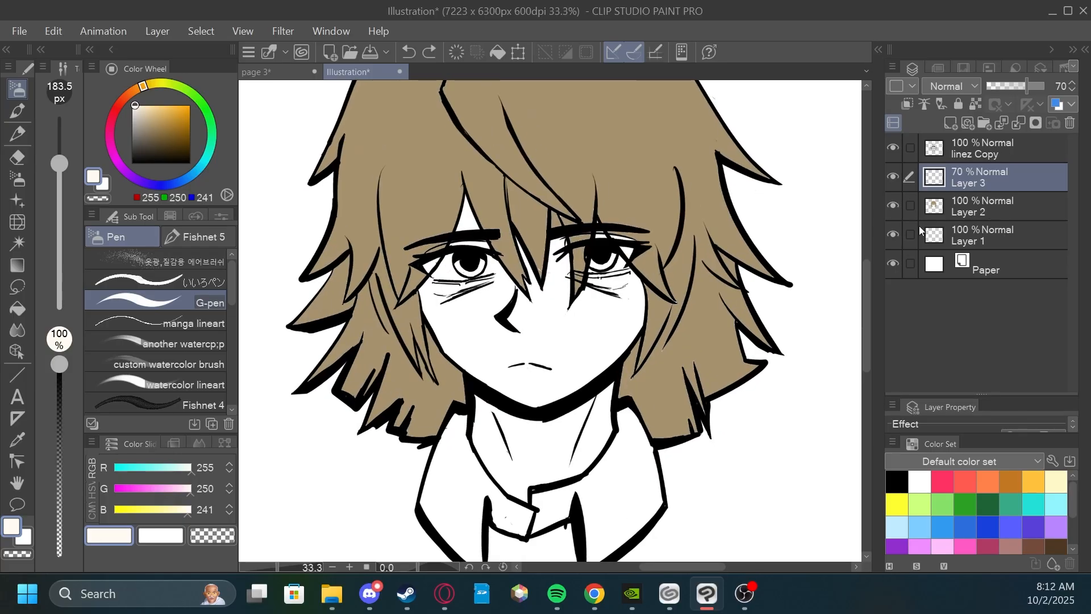
left_click(930, 221)
left_click(19, 439)
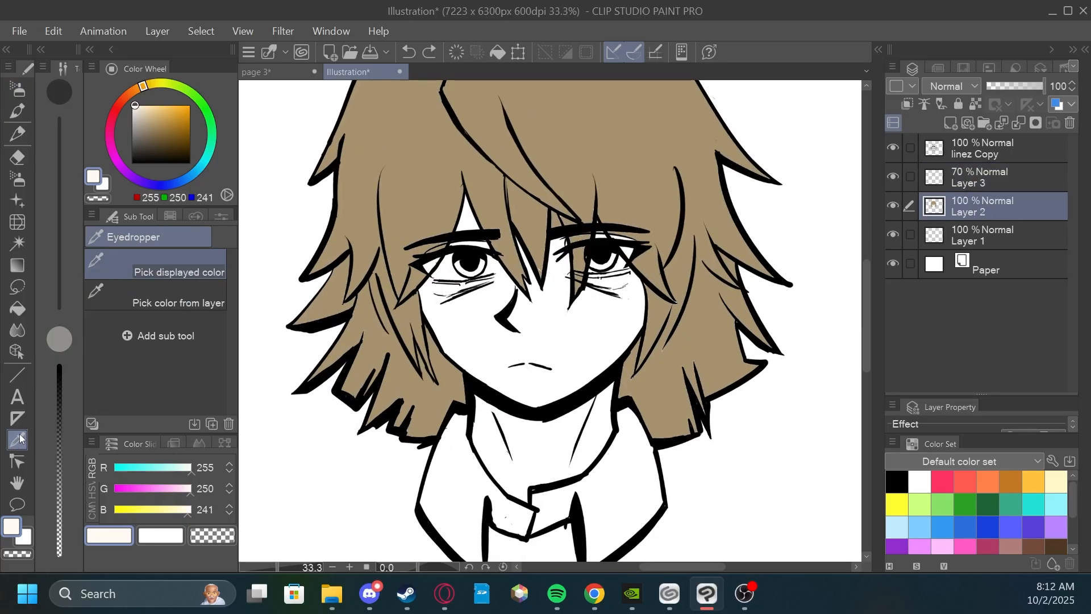
left_click(702, 341)
left_click(19, 92)
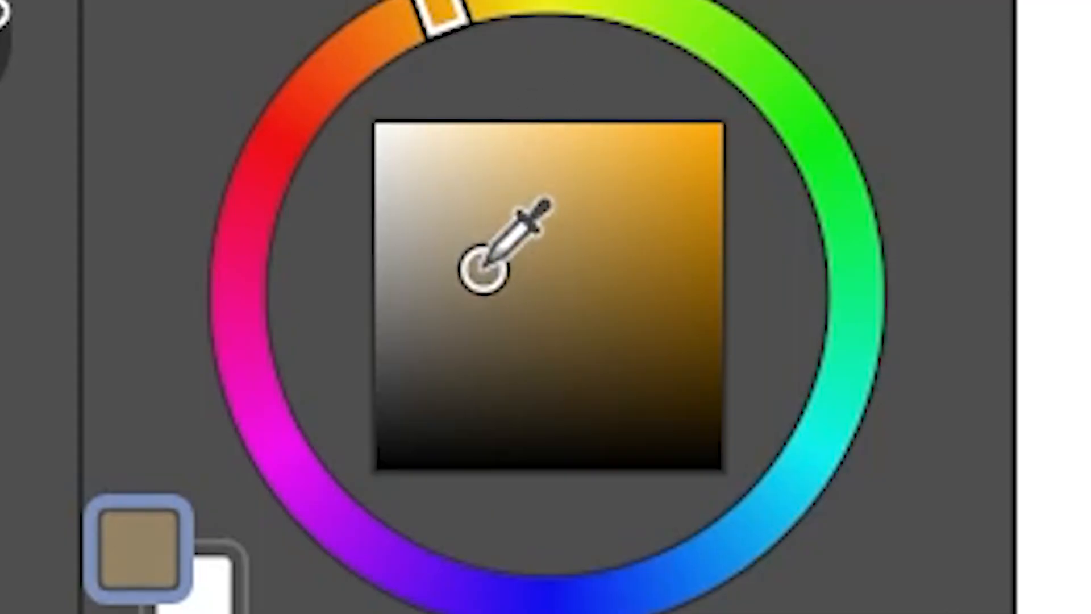
left_click_drag(436, 23, 358, 108)
mouse_move(446, 178)
left_mouse_down()
mouse_move(434, 214)
mouse_move(447, 196)
left_mouse_up()
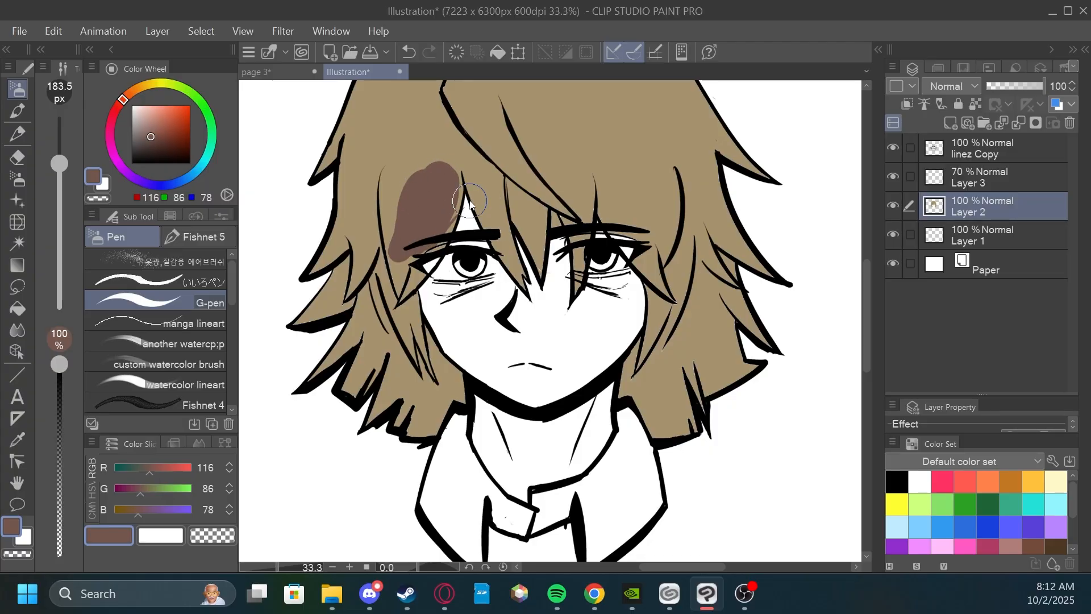
key("ctrl+z")
mouse_move(702, 208)
left_mouse_down()
mouse_move(680, 217)
mouse_move(668, 174)
left_mouse_up()
scroll(674, 209, "up", 3)
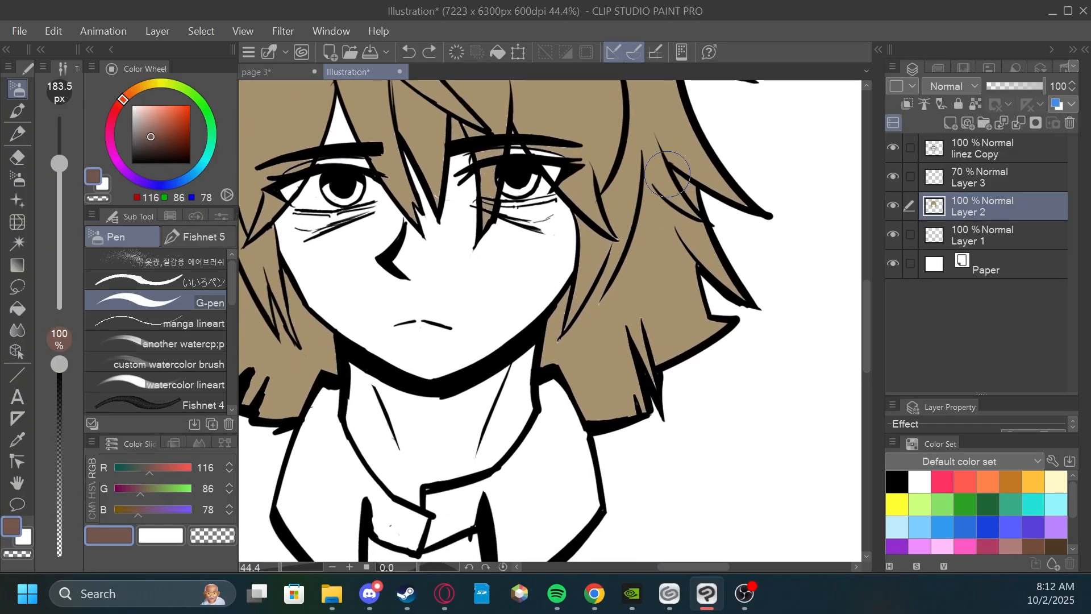
Set Layer 3's blending mode to Multiply and paint a test shadow patch on the hair right of the face.
left_click(961, 86)
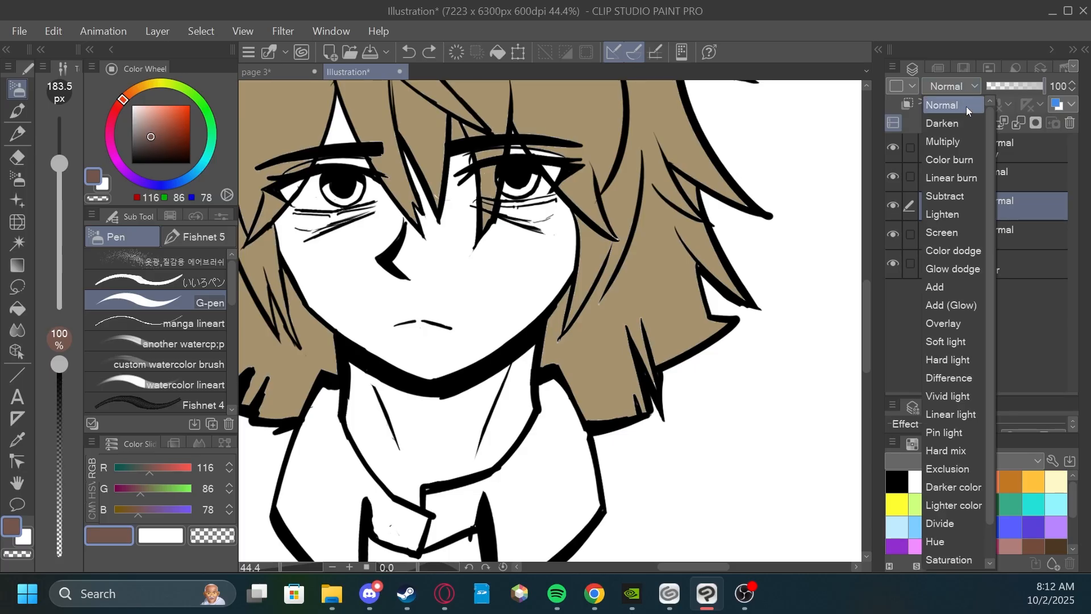
left_click(964, 142)
mouse_move(636, 253)
left_mouse_down()
mouse_move(661, 251)
mouse_move(640, 187)
mouse_move(653, 264)
left_mouse_up()
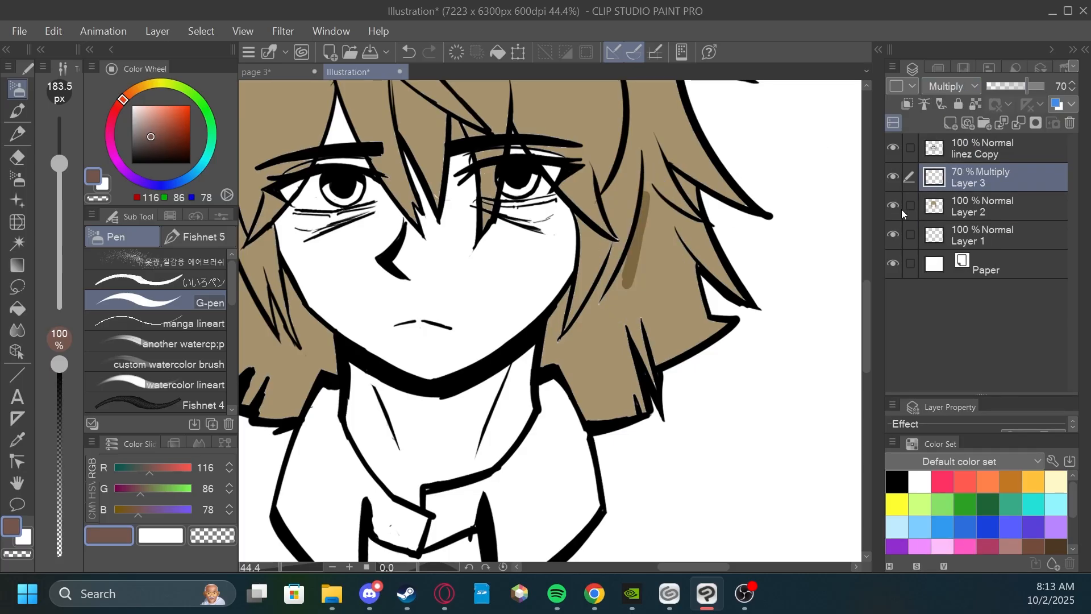
mouse_move(649, 207)
left_mouse_down()
mouse_move(631, 296)
mouse_move(665, 258)
left_mouse_up()
Switch Layer 3 between the Normal and Multiply blending modes to compare the test shadow patch.
left_click(951, 86)
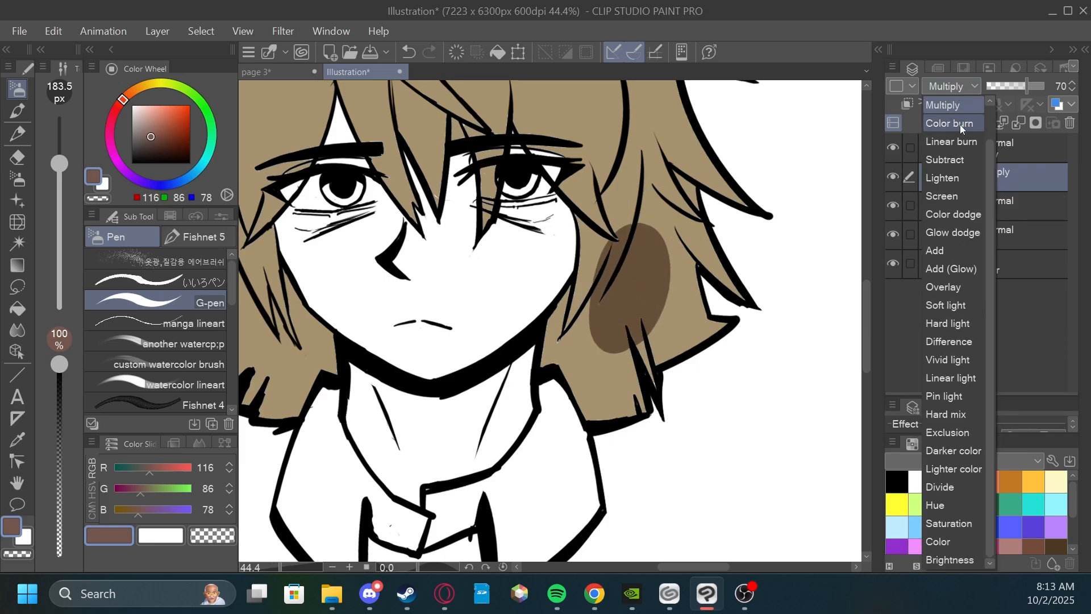
scroll(991, 153, "up", 2)
left_click(964, 104)
left_click(960, 90)
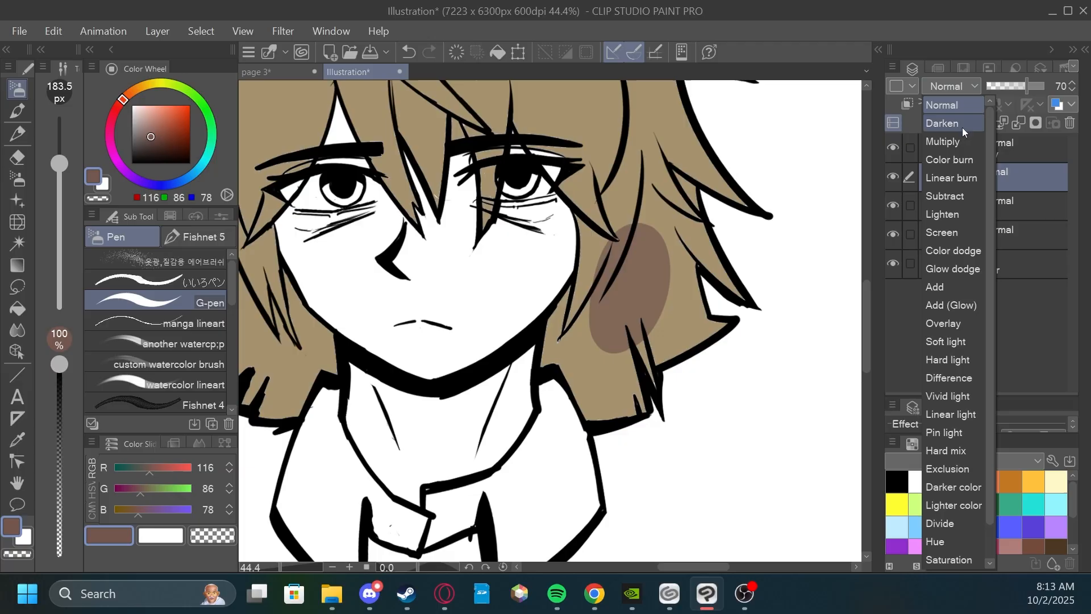
left_click(961, 141)
left_click(958, 89)
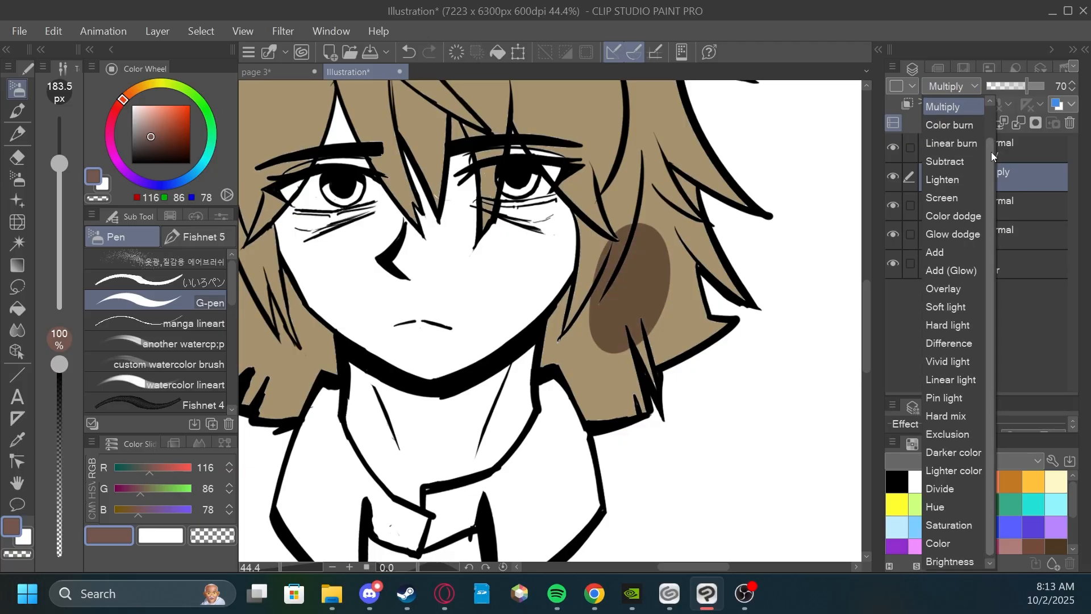
scroll(991, 152, "up", 2)
left_click(960, 105)
left_click(951, 89)
left_click(955, 141)
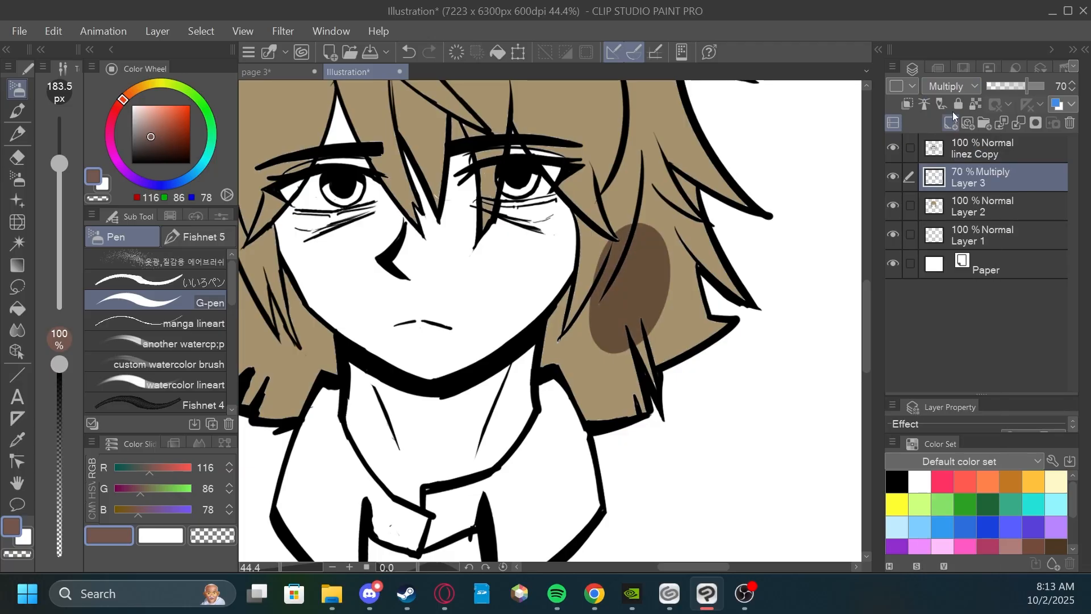
Return Layer 3 to Normal blending and erase the test shadow patch from the hair.
left_click(954, 87)
scroll(990, 142, "up", 2)
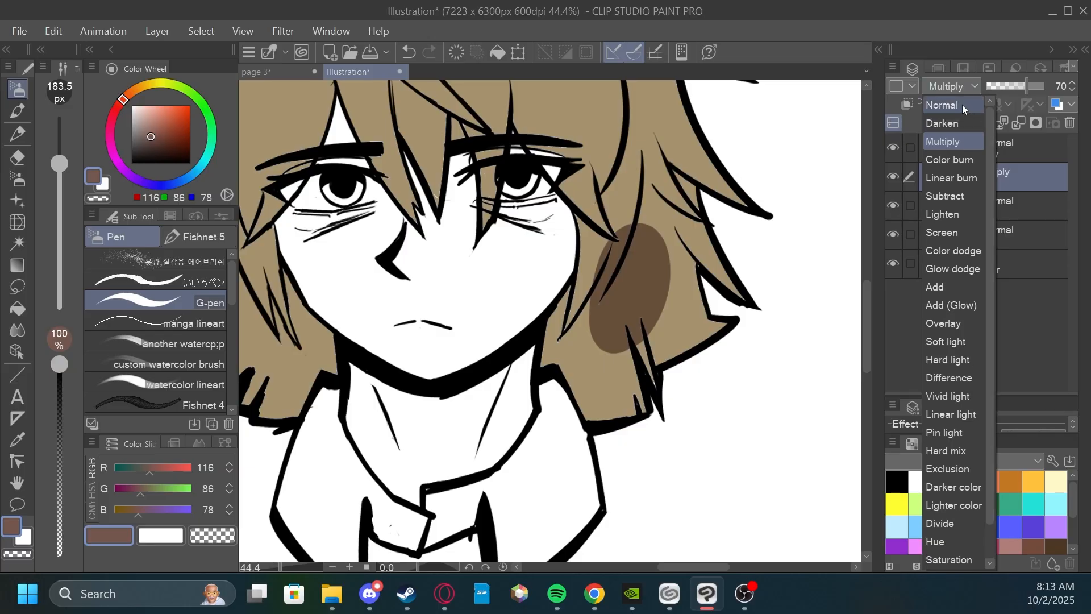
left_click(963, 104)
left_click_drag(635, 248, 620, 256)
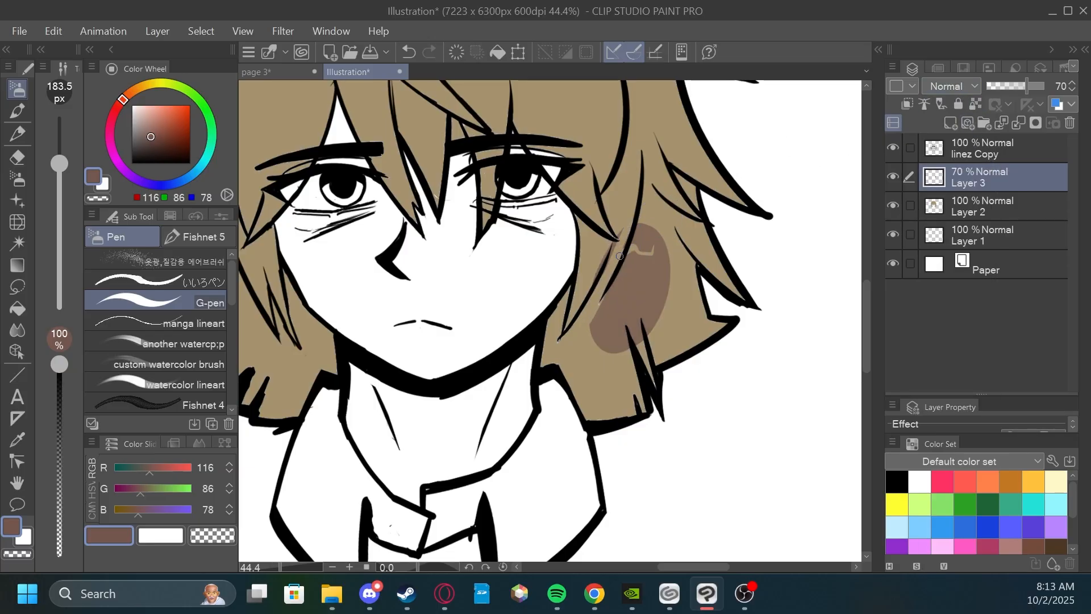
mouse_move(607, 297)
left_mouse_down()
mouse_move(601, 334)
mouse_move(619, 345)
mouse_move(660, 262)
mouse_move(637, 336)
left_mouse_up()
Outline the shadow's upper edge in the lower hair right of the face and fill the area with reddish brown.
left_click_drag(571, 295, 552, 325)
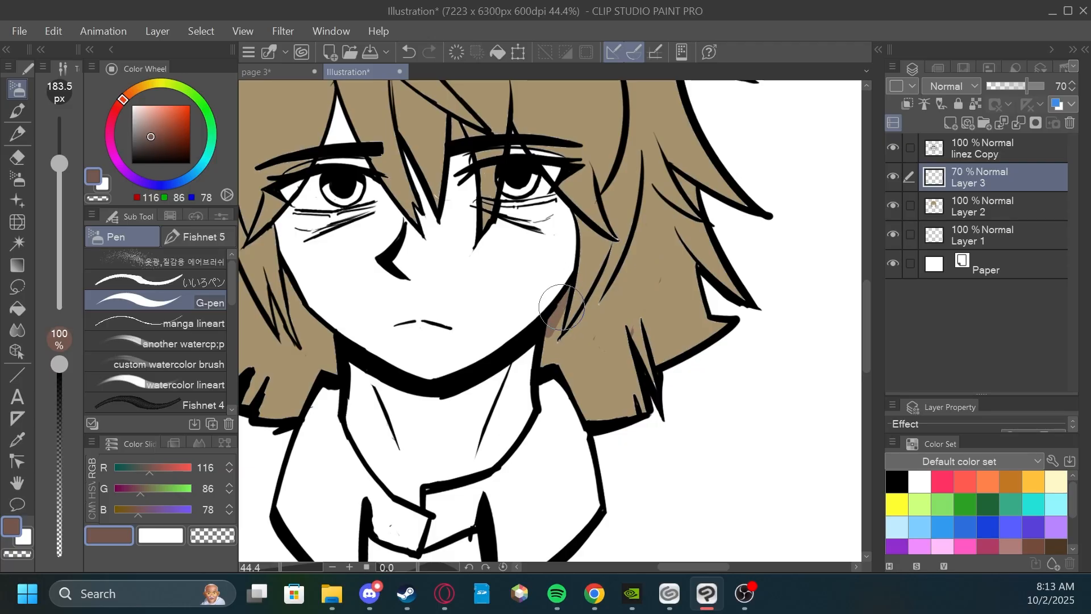
left_click_drag(611, 248, 604, 280)
mouse_move(687, 232)
left_mouse_down()
mouse_move(675, 258)
mouse_move(639, 217)
left_mouse_up()
left_click_drag(640, 216, 674, 237)
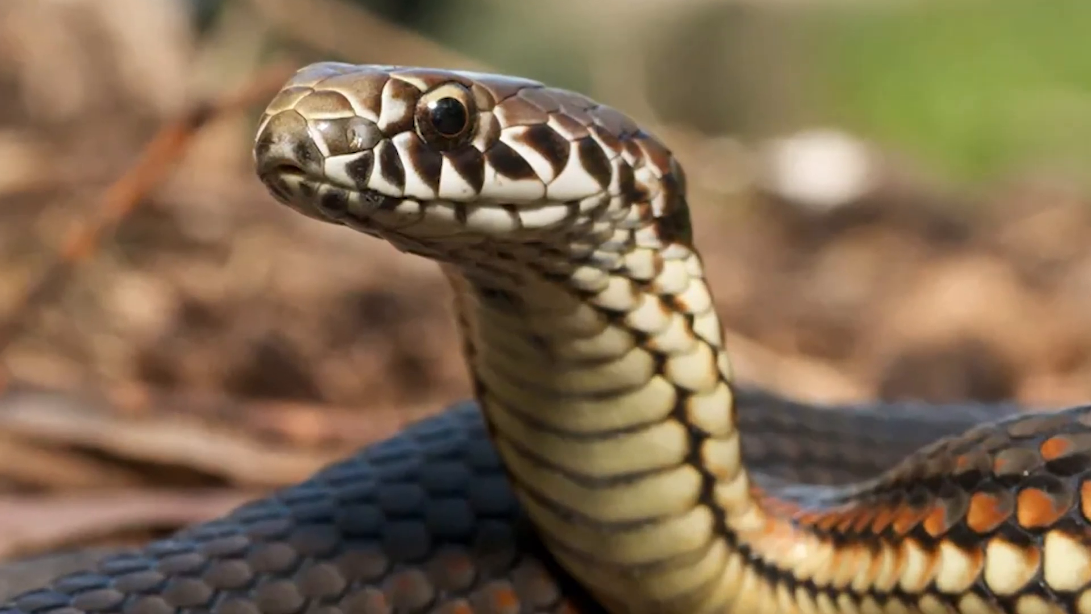
left_click_drag(682, 221, 689, 251)
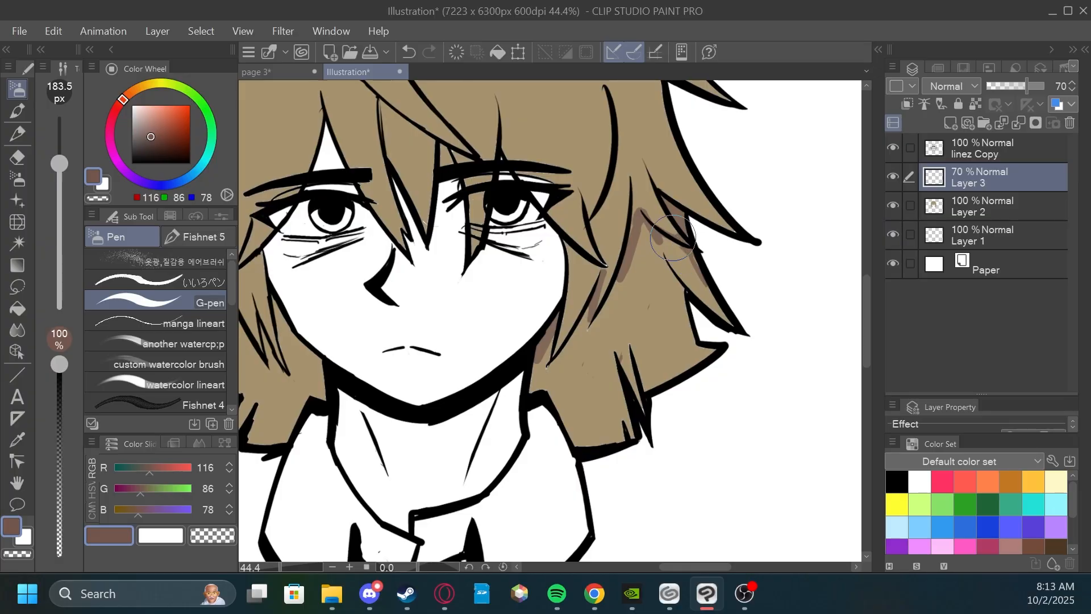
key("g")
left_click(638, 325)
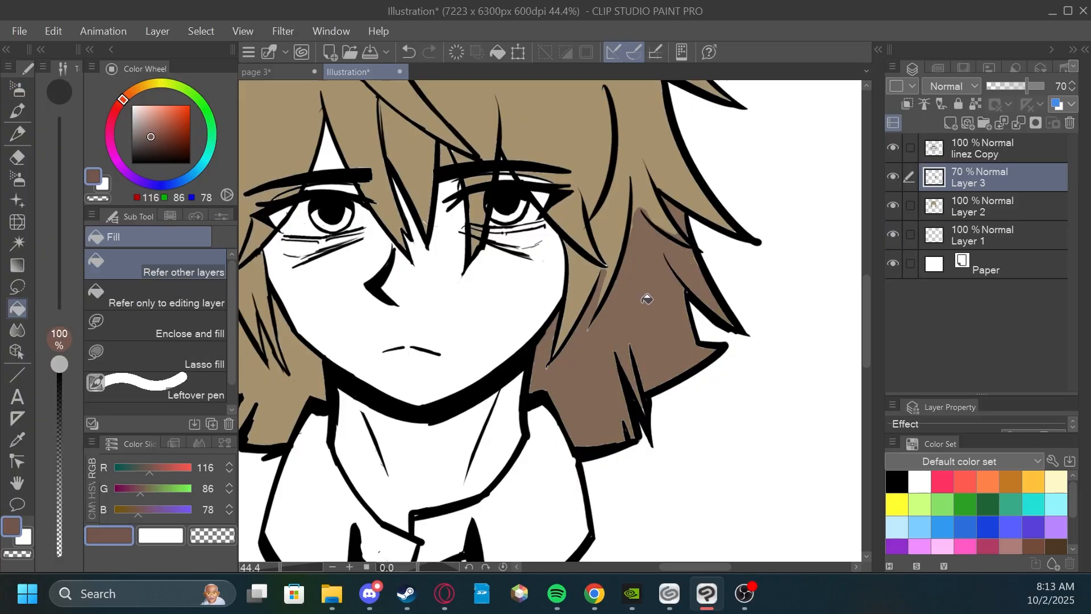
Outline the shadow under the strands left of the face with the G-pen and fill the lower hair with reddish brown.
left_click_drag(647, 299, 736, 296)
left_click(20, 85)
left_click_drag(326, 208, 391, 225)
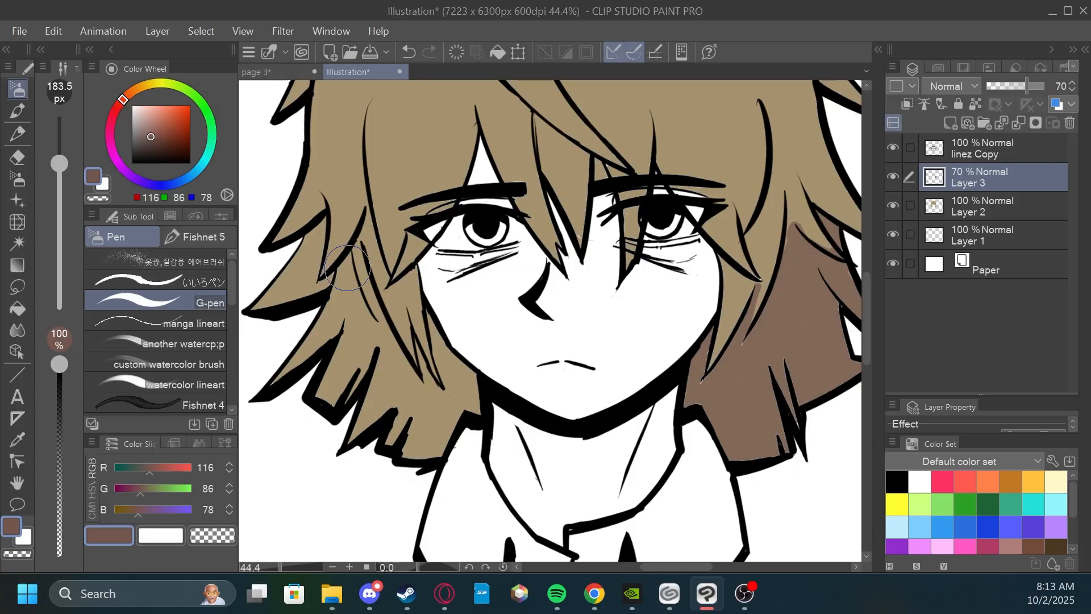
left_click_drag(344, 262, 398, 329)
left_click_drag(398, 330, 435, 381)
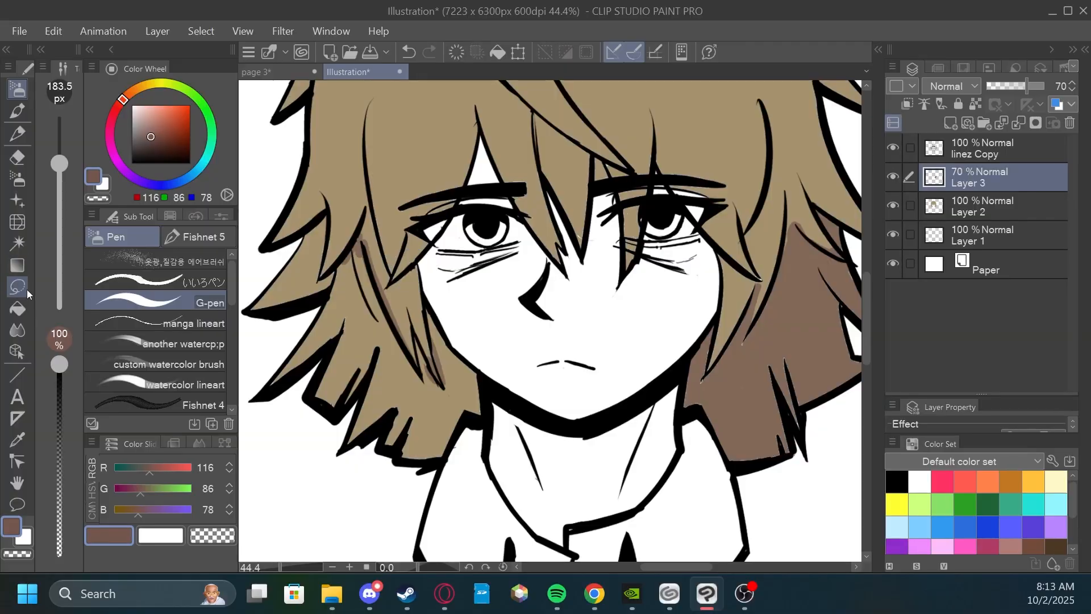
key("g")
left_click(312, 266)
left_click(405, 365)
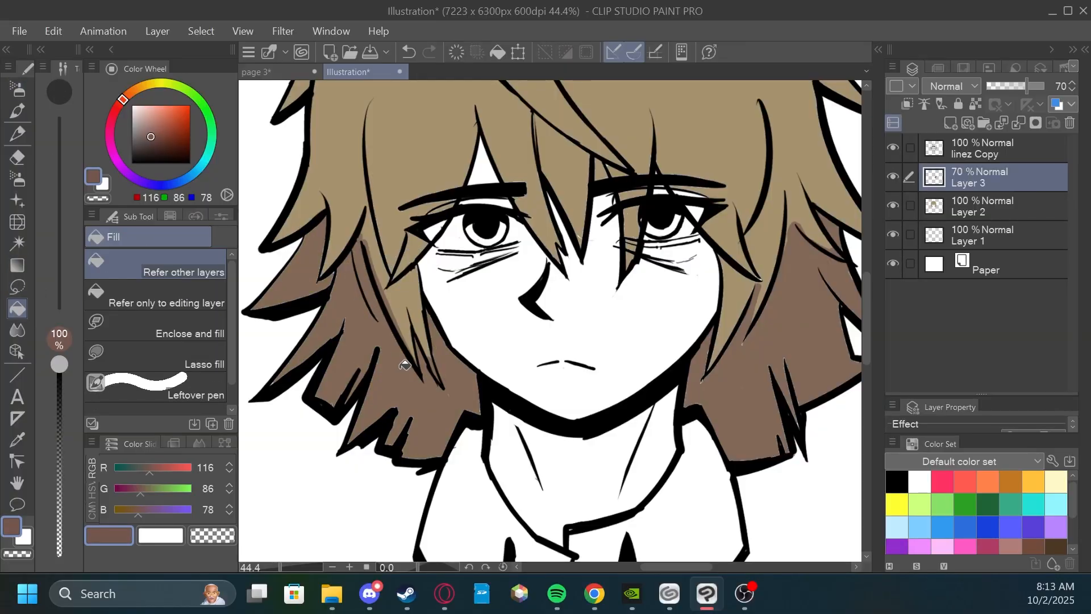
Extend the reddish-brown shadow with the G-pen up between the strands right of the face and along the side lock.
scroll(417, 363, "down", 3)
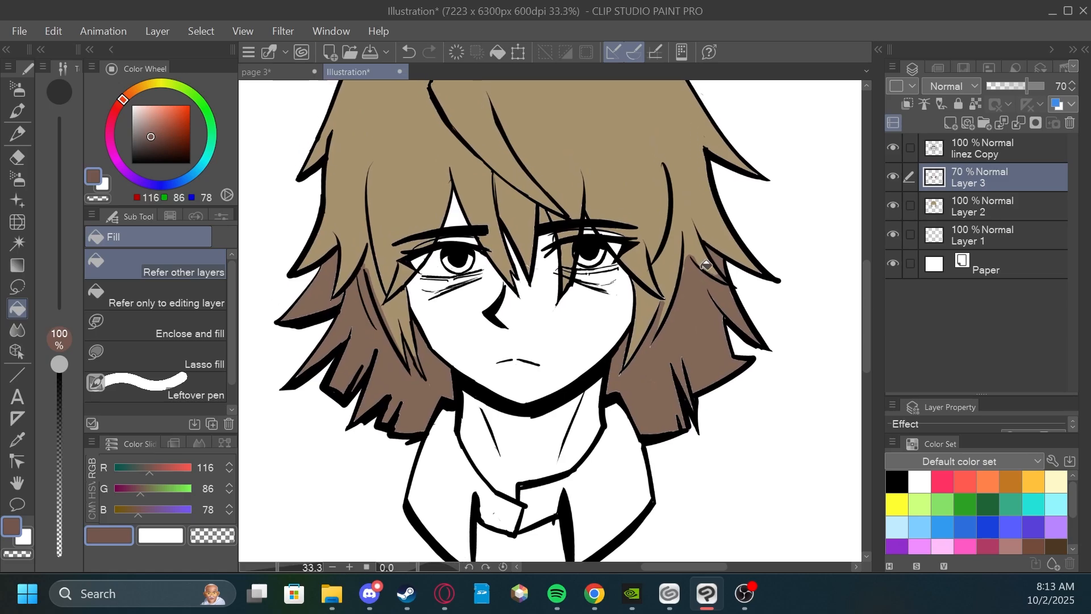
mouse_move(730, 223)
left_mouse_down()
mouse_move(736, 241)
mouse_move(736, 221)
left_mouse_up()
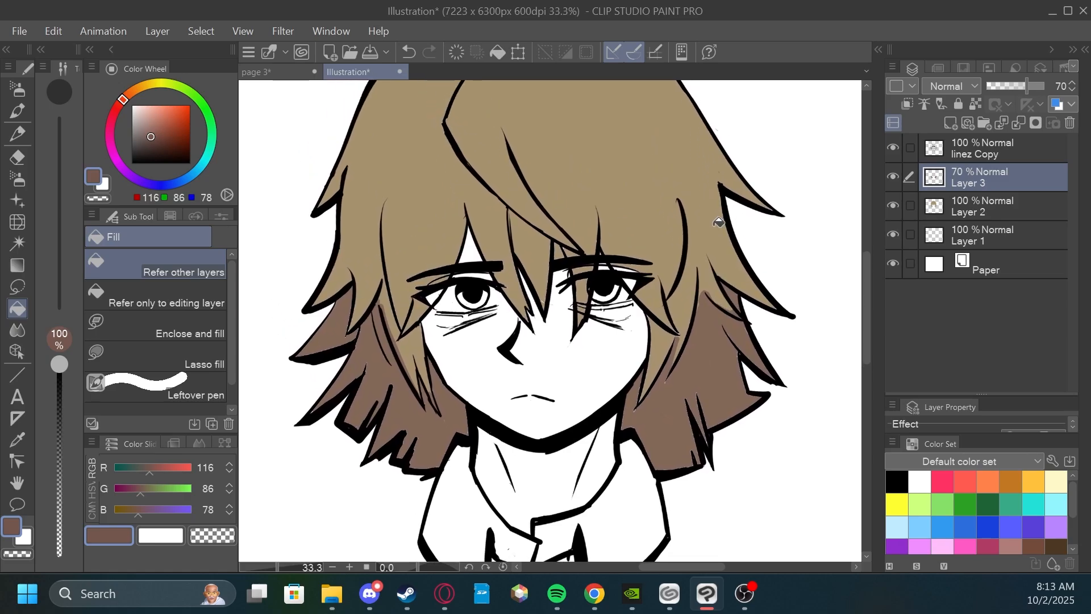
left_click_drag(687, 291, 681, 243)
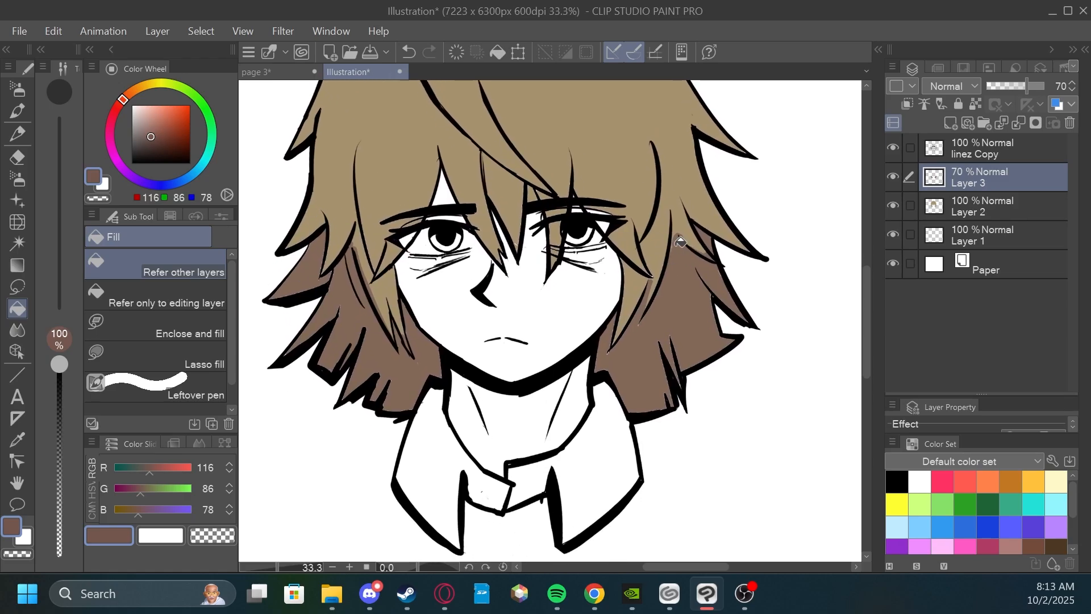
left_click(8, 91)
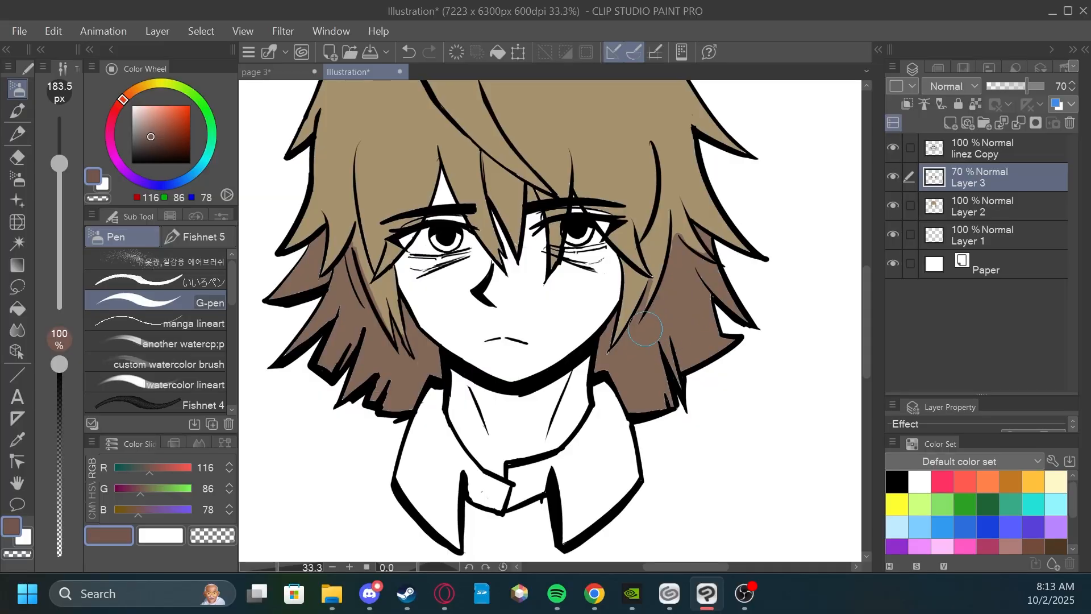
scroll(621, 357, "down", 2)
scroll(703, 295, "up", 1)
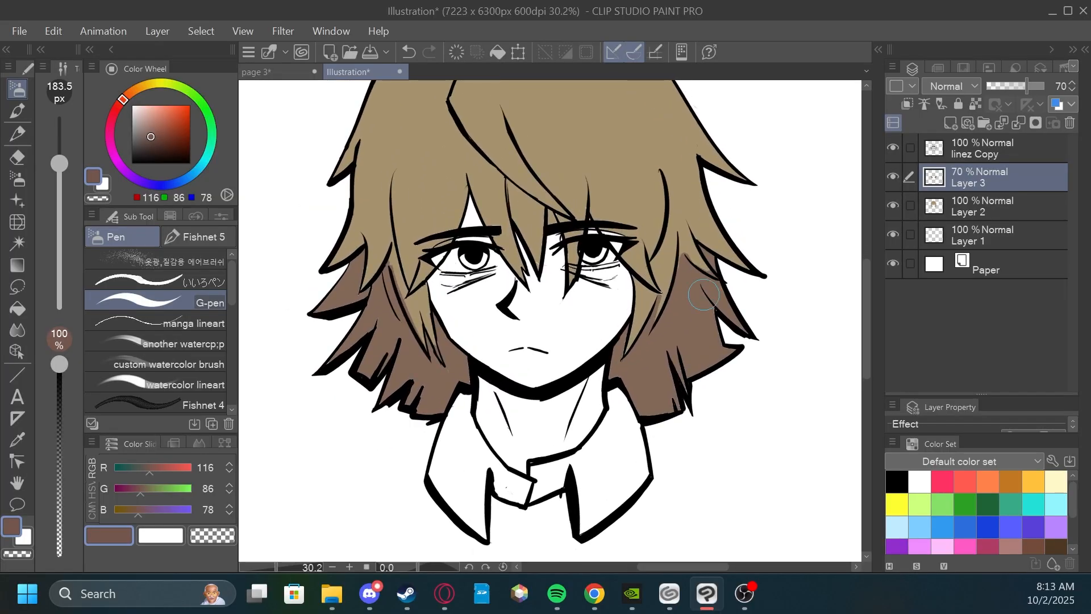
mouse_move(691, 218)
left_mouse_down()
mouse_move(725, 338)
mouse_move(691, 285)
mouse_move(709, 296)
mouse_move(704, 273)
mouse_move(714, 287)
mouse_move(707, 299)
mouse_move(695, 268)
mouse_move(681, 315)
mouse_move(669, 256)
mouse_move(659, 349)
mouse_move(686, 223)
mouse_move(704, 282)
left_mouse_up()
scroll(708, 301, "up", 1)
scroll(707, 300, "up", 1)
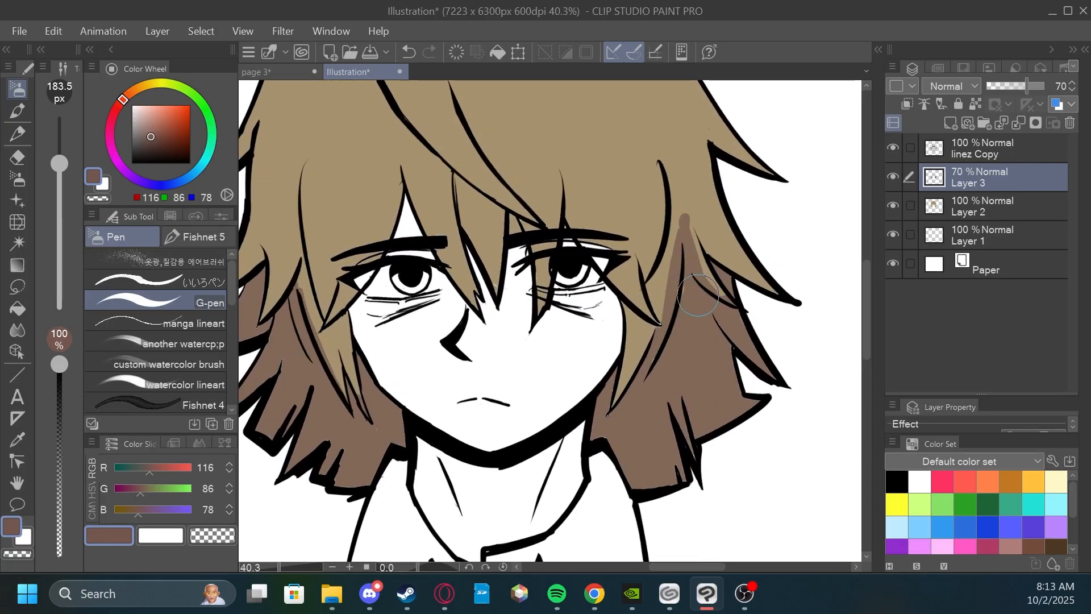
mouse_move(694, 208)
left_mouse_down()
mouse_move(745, 270)
mouse_move(697, 227)
left_mouse_up()
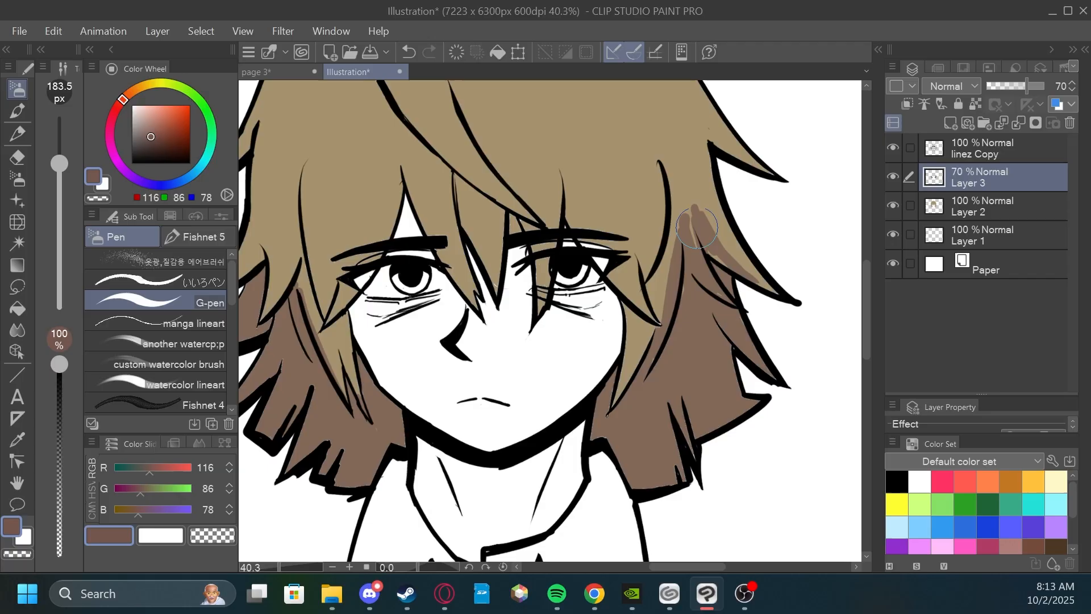
left_click_drag(667, 299, 623, 389)
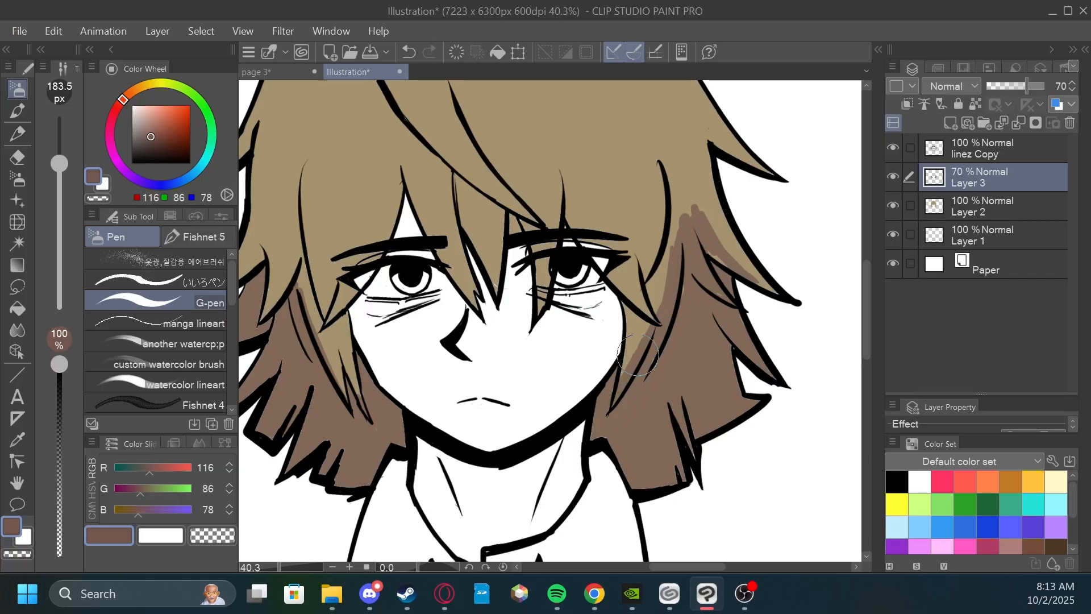
Try painting hair shadow over the eye right of the nose with Layer 3 clipped to the layer below, and release the clipping.
left_click_drag(655, 275, 729, 260)
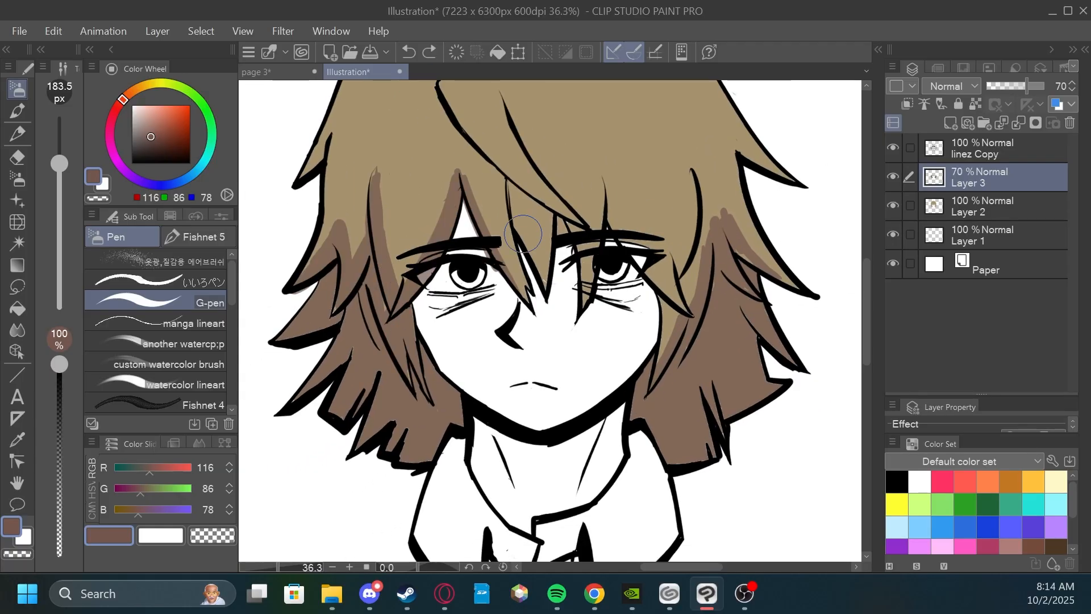
key("ctrl+z")
key("ctrl+z")
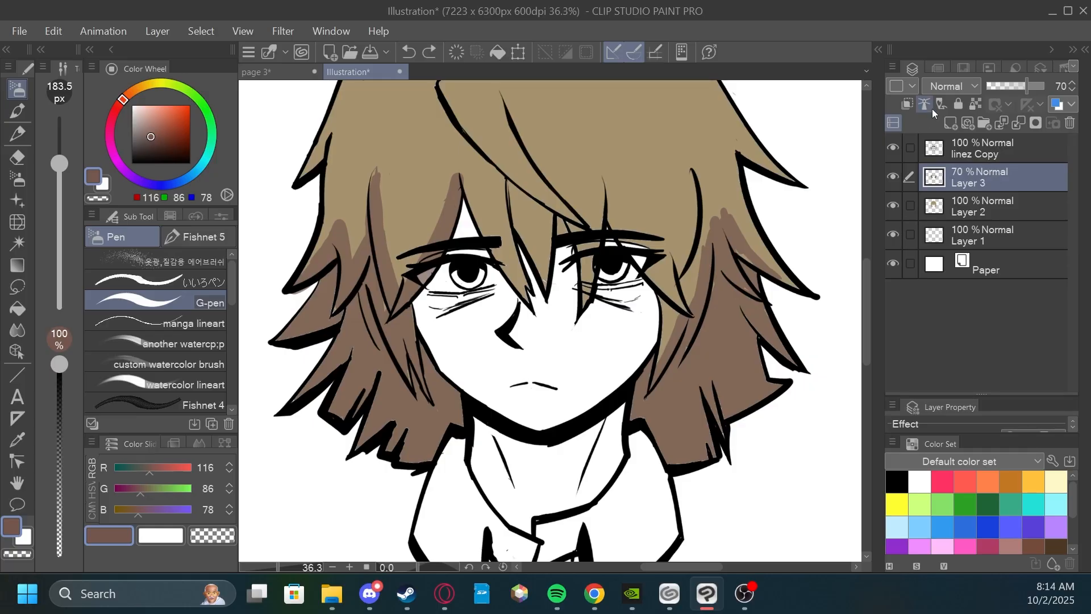
left_click(907, 106)
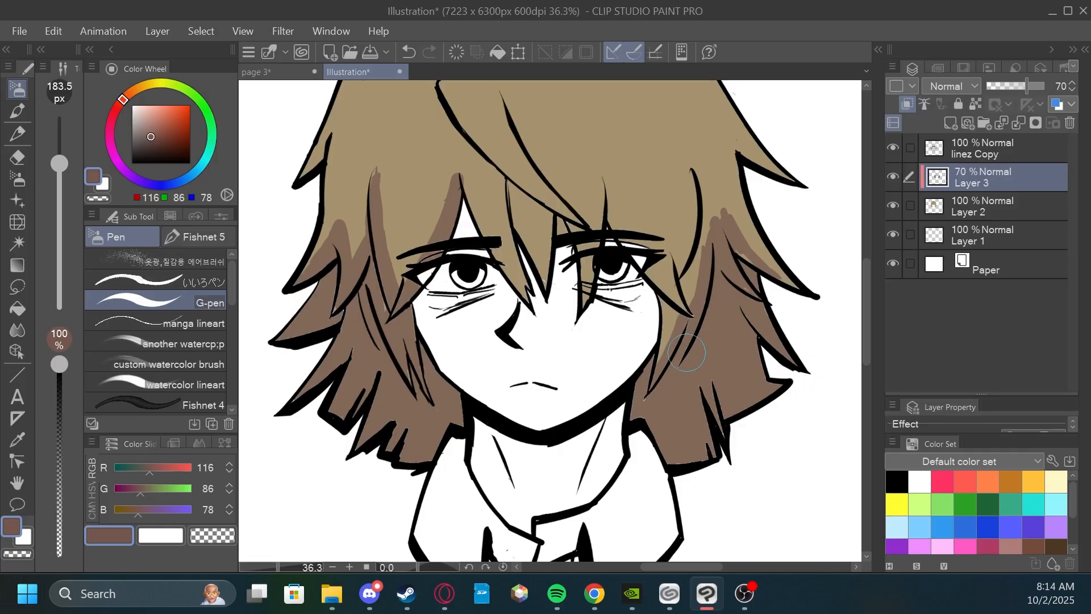
scroll(773, 261, "up", 2)
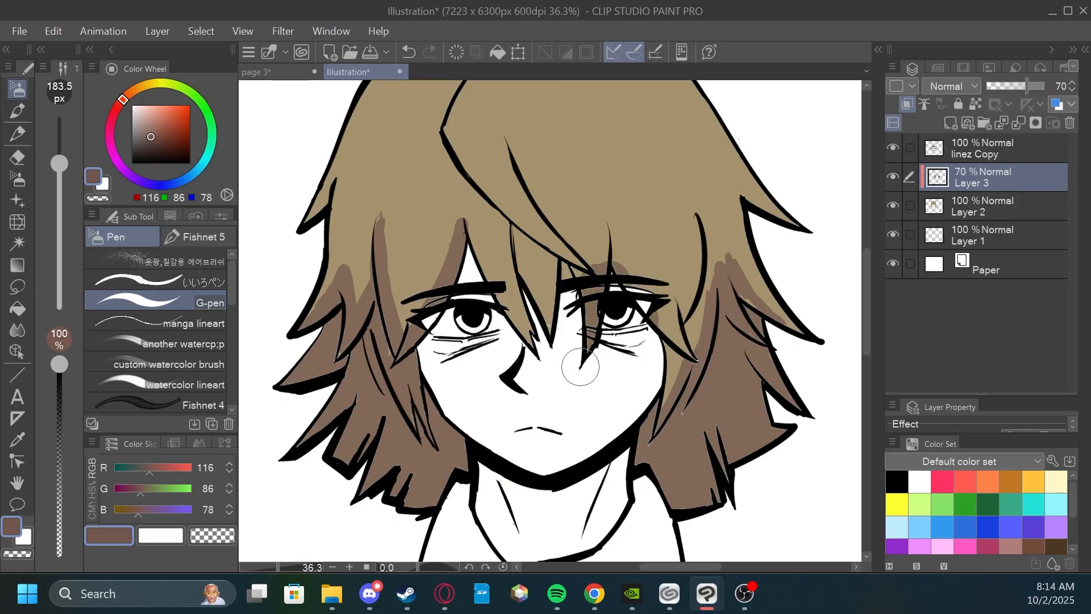
key("ctrl+z")
left_click_drag(721, 256, 733, 307)
mouse_move(717, 330)
left_mouse_down()
mouse_move(731, 319)
mouse_move(726, 336)
left_mouse_up()
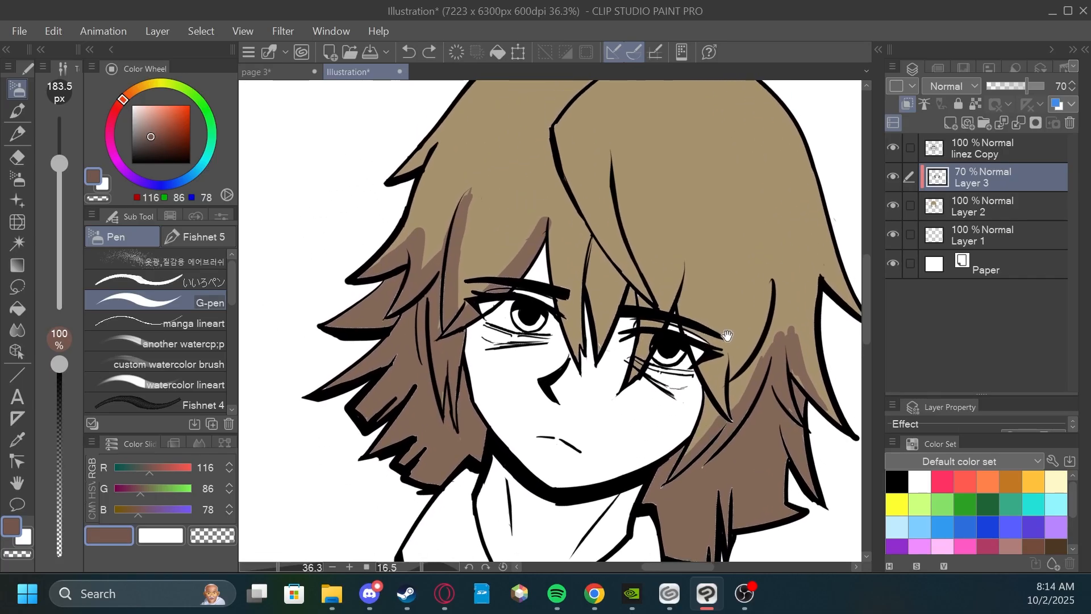
left_click_drag(735, 278, 767, 259)
scroll(456, 137, "up", 1)
left_click_drag(496, 206, 502, 237)
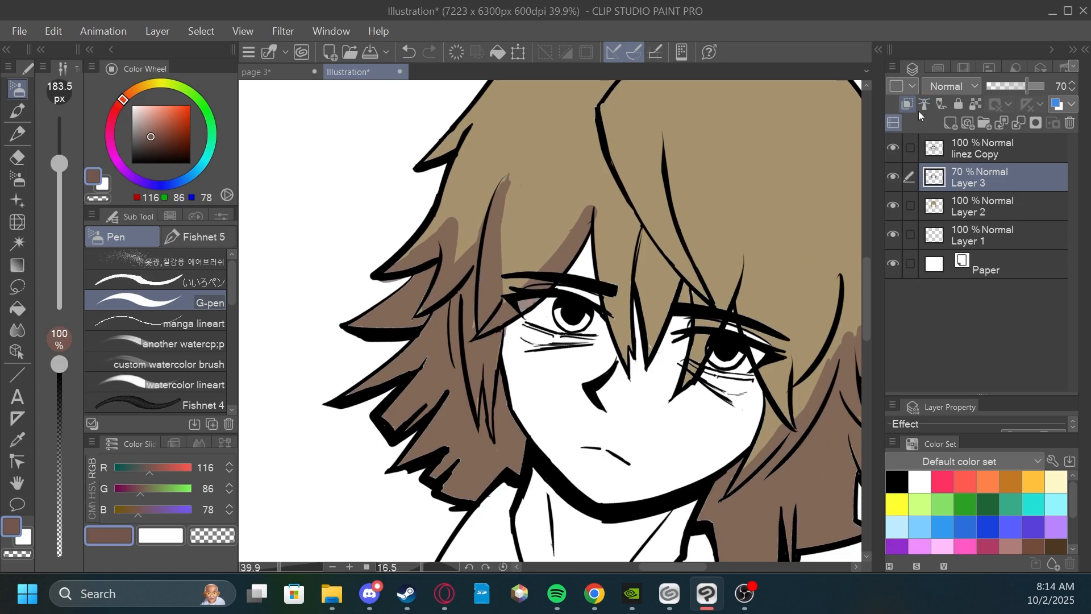
Try painting the shadow inside a selection made from Layer 2, and clear the strokes and selection.
left_click(963, 204)
right_click(962, 205)
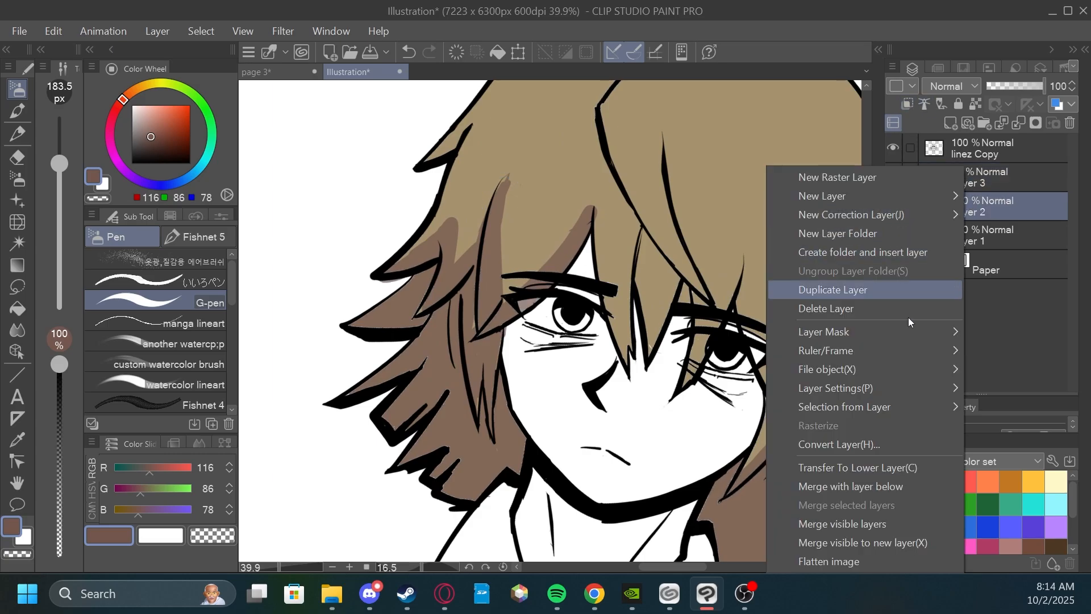
mouse_move(853, 407)
left_click(745, 415)
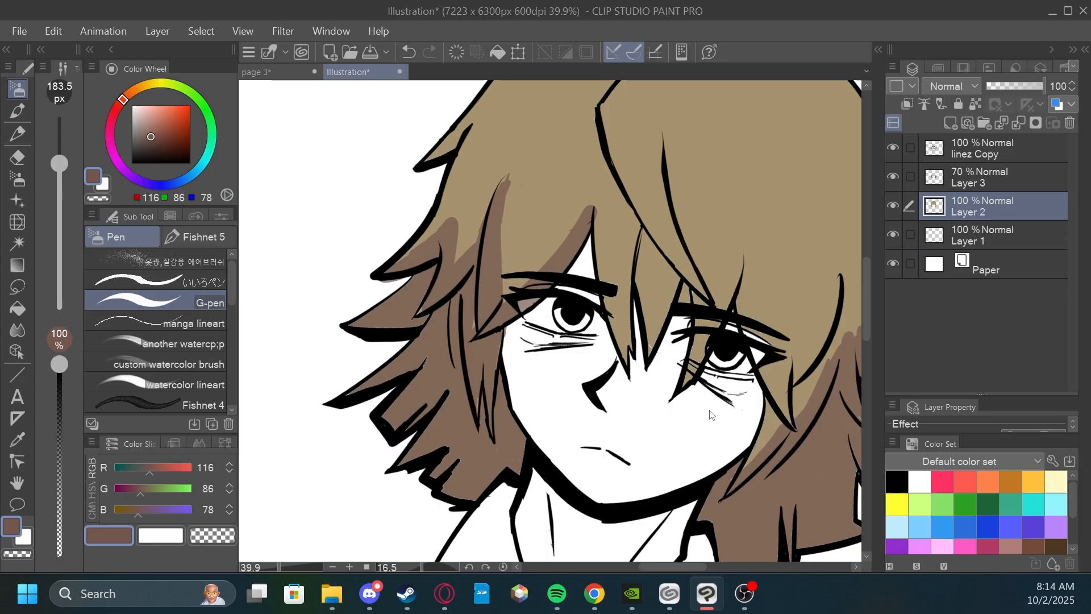
scroll(746, 415, "down", 2)
left_click_drag(775, 313, 772, 285)
left_click_drag(790, 224, 759, 380)
key("ctrl+z")
mouse_move(819, 290)
left_mouse_down()
mouse_move(775, 294)
mouse_move(733, 370)
mouse_move(755, 341)
left_mouse_up()
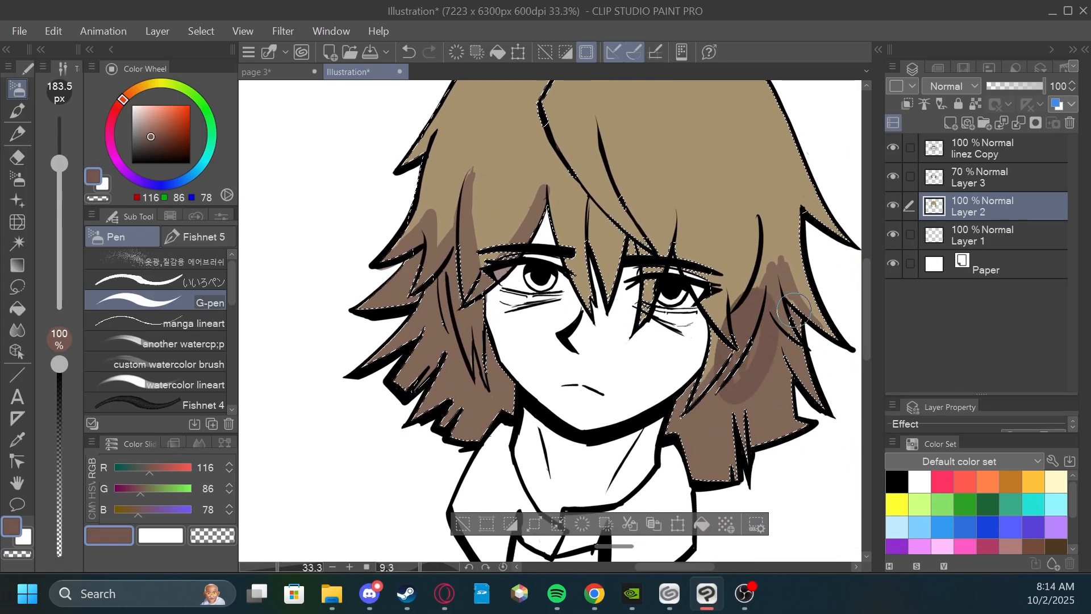
key("ctrl+z")
key("ctrl+d")
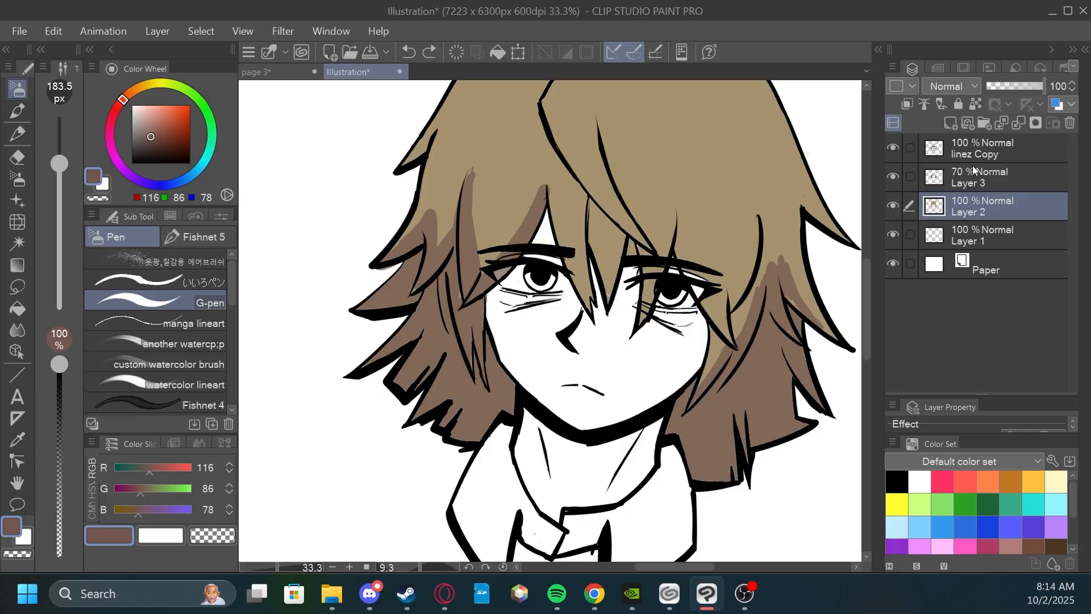
Try clipping Layer 3 to the layer below again, compare the hair with its shadows hidden, and release the clipping.
left_click(999, 174)
left_click(907, 105)
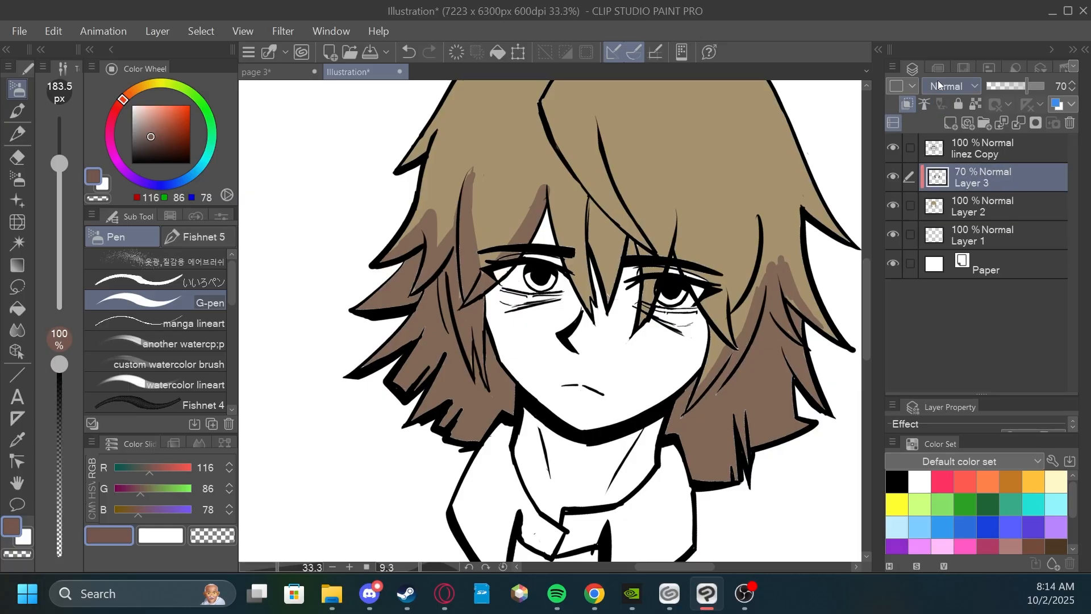
scroll(714, 254, "up", 2)
scroll(735, 328, "up", 6)
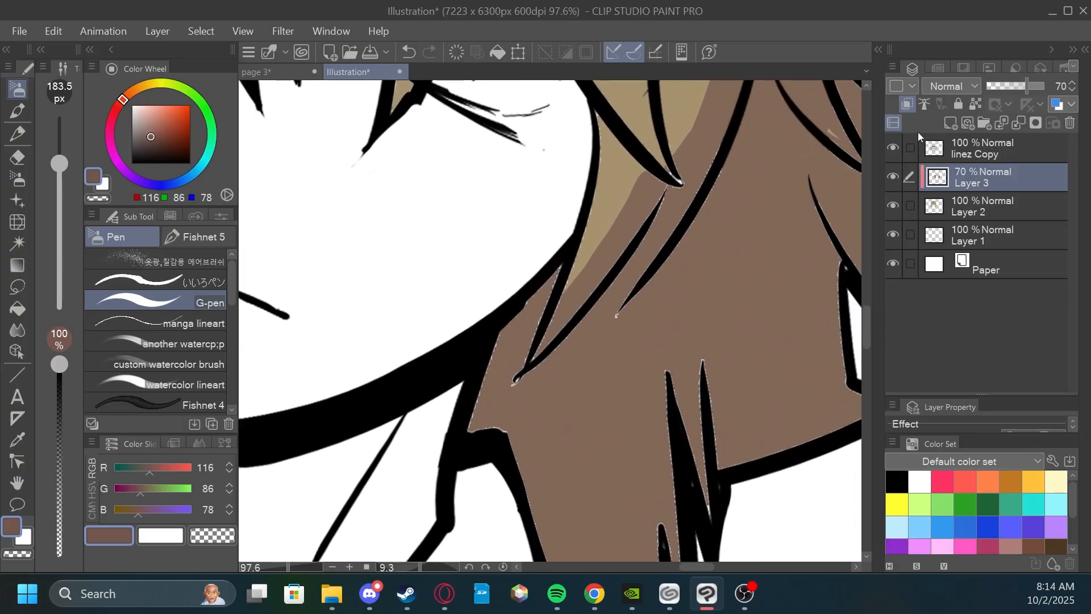
left_click(894, 181)
scroll(687, 301, "down", 2)
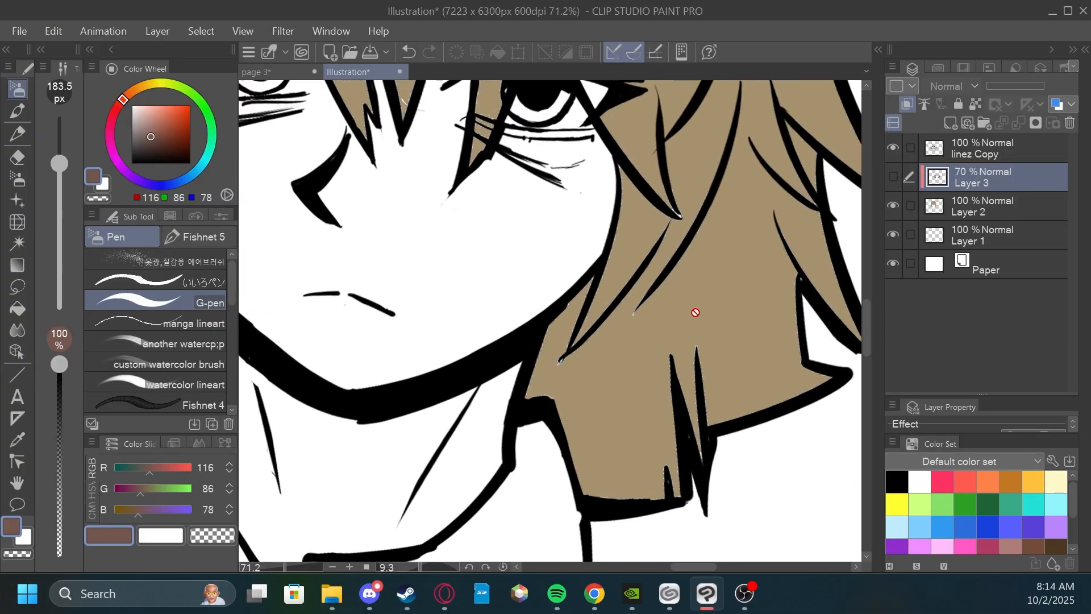
left_click(894, 178)
scroll(704, 333, "down", 1)
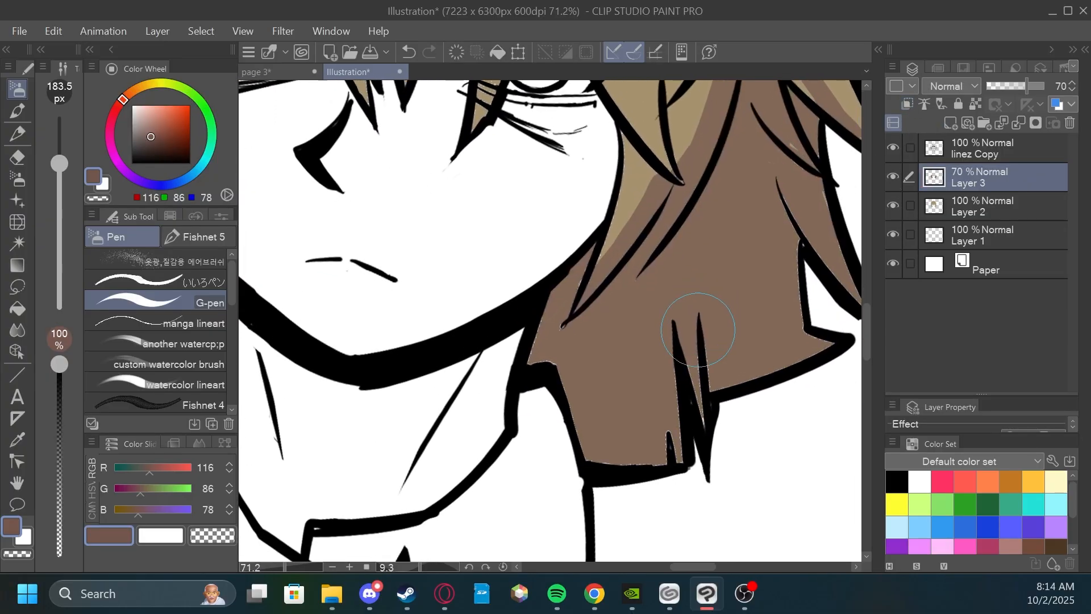
Paint reddish-brown shadows on Layer 3 with the G-pen along the bangs between the eyes.
scroll(672, 297, "down", 2)
left_click_drag(622, 165, 707, 367)
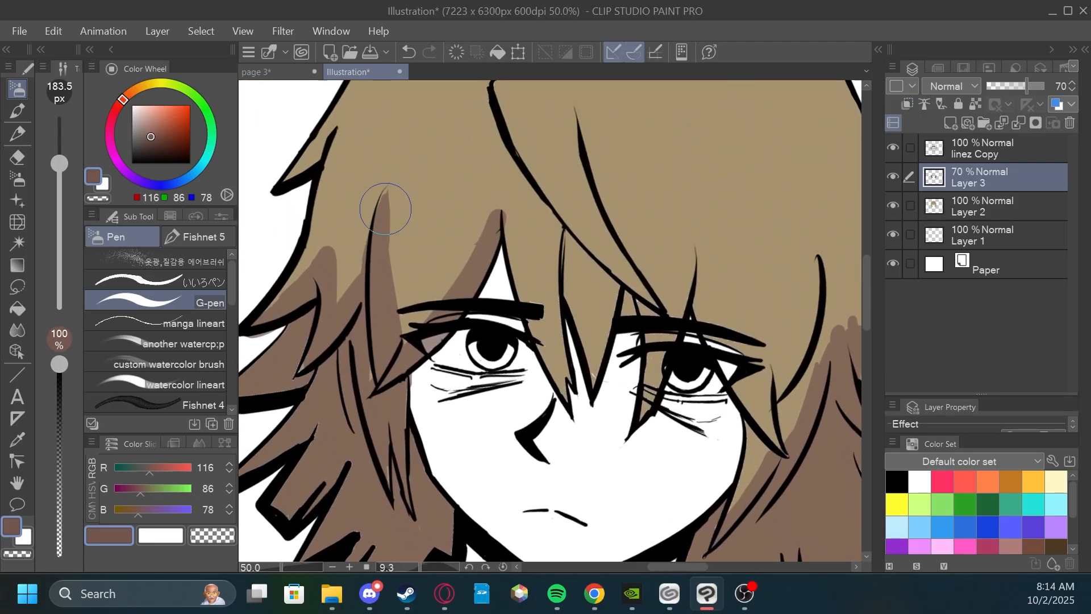
mouse_move(384, 241)
left_mouse_down()
mouse_move(395, 269)
mouse_move(385, 361)
left_mouse_up()
scroll(381, 439, "down", 1)
mouse_move(465, 315)
left_mouse_down()
mouse_move(508, 369)
mouse_move(514, 327)
mouse_move(527, 371)
left_mouse_up()
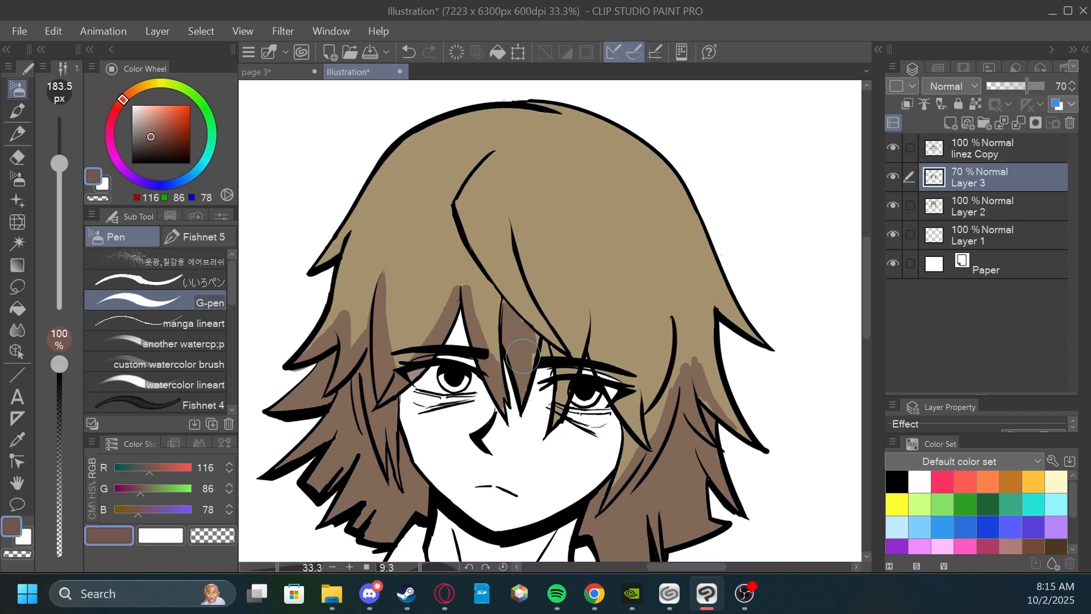
Shade the strand over the eye right of the nose and the swept fringe below the parting with reddish brown.
left_click_drag(570, 261, 559, 222)
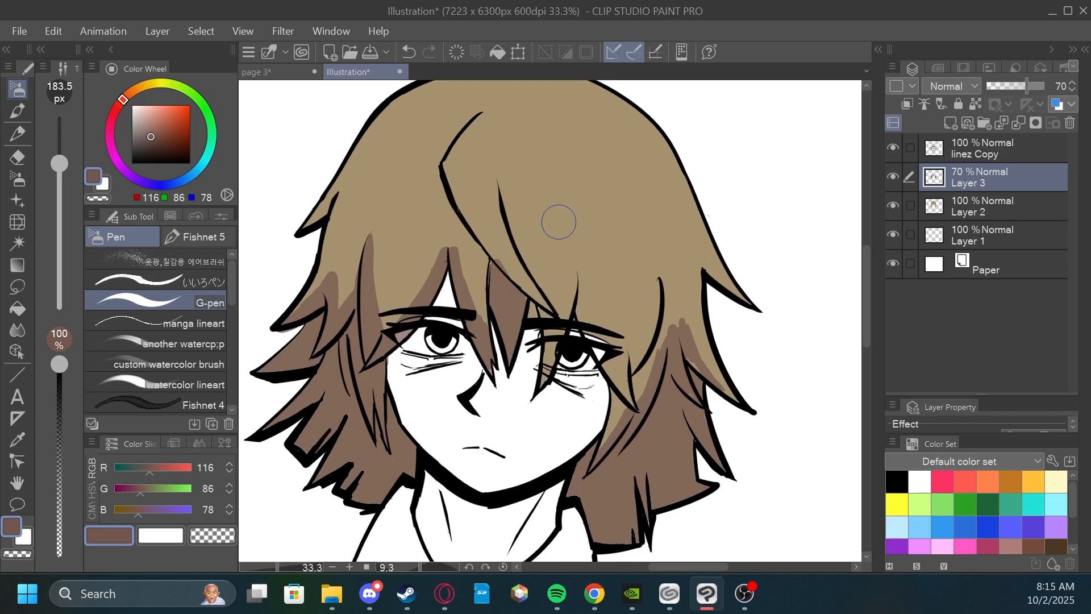
left_click_drag(545, 358, 544, 373)
left_click_drag(544, 373, 560, 310)
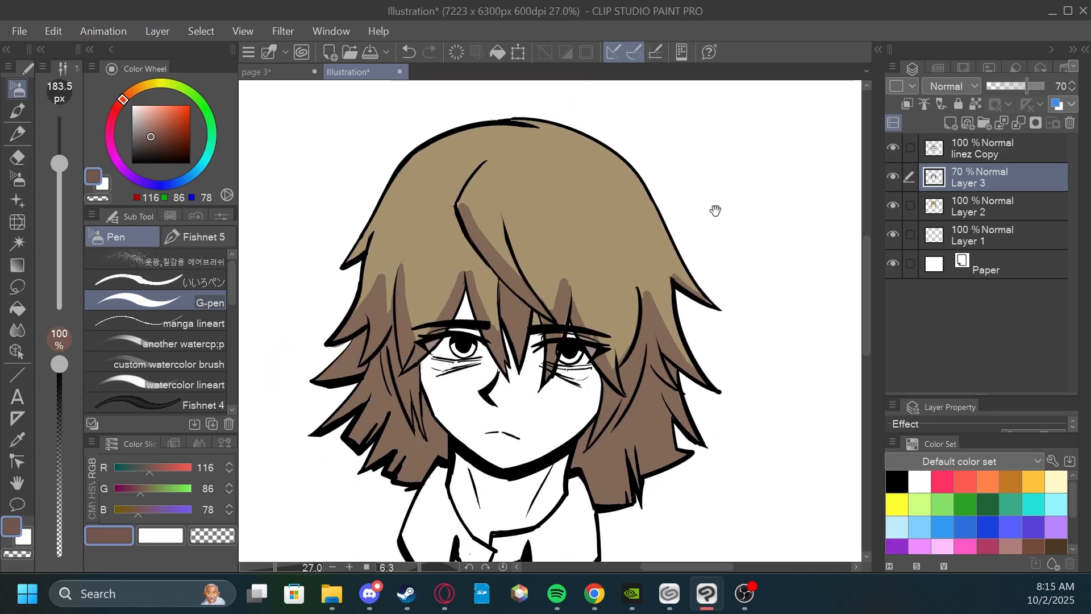
left_click_drag(714, 212, 728, 195)
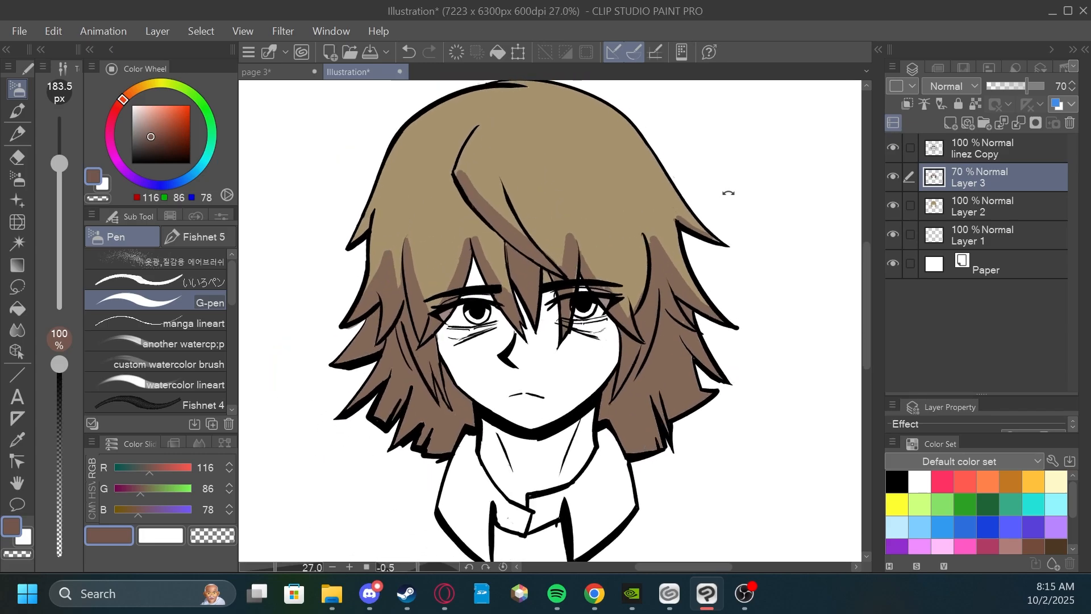
Add reddish-brown shadow to the curved strand right of the face and up along the edge of the parting.
scroll(629, 253, "up", 1)
mouse_move(629, 254)
left_mouse_down()
mouse_move(622, 318)
mouse_move(635, 287)
left_mouse_up()
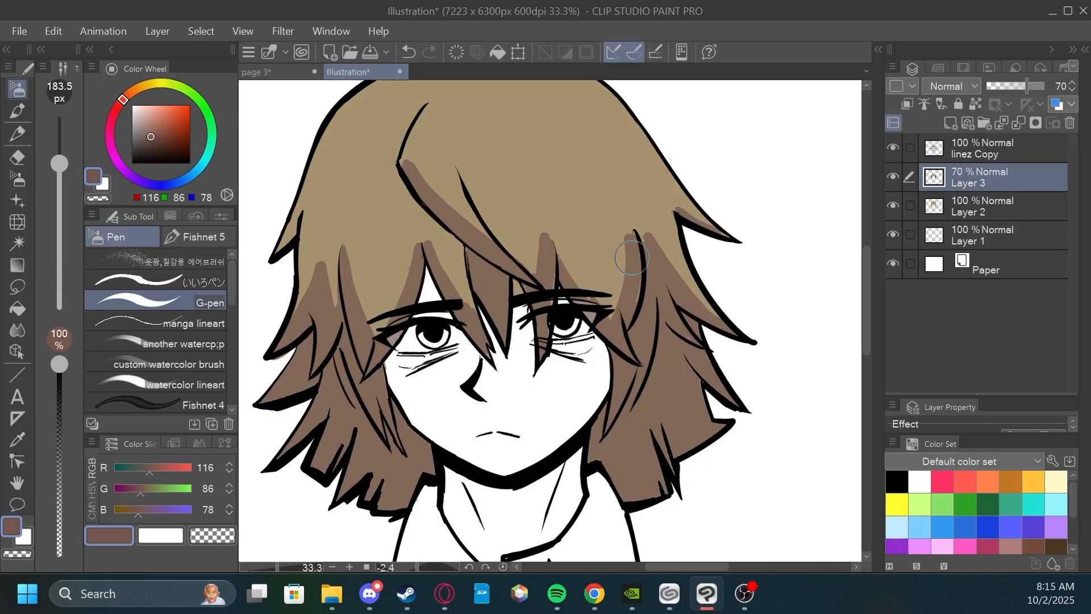
mouse_move(662, 184)
left_mouse_down()
mouse_move(635, 199)
mouse_move(608, 265)
left_mouse_up()
left_click_drag(514, 175, 546, 151)
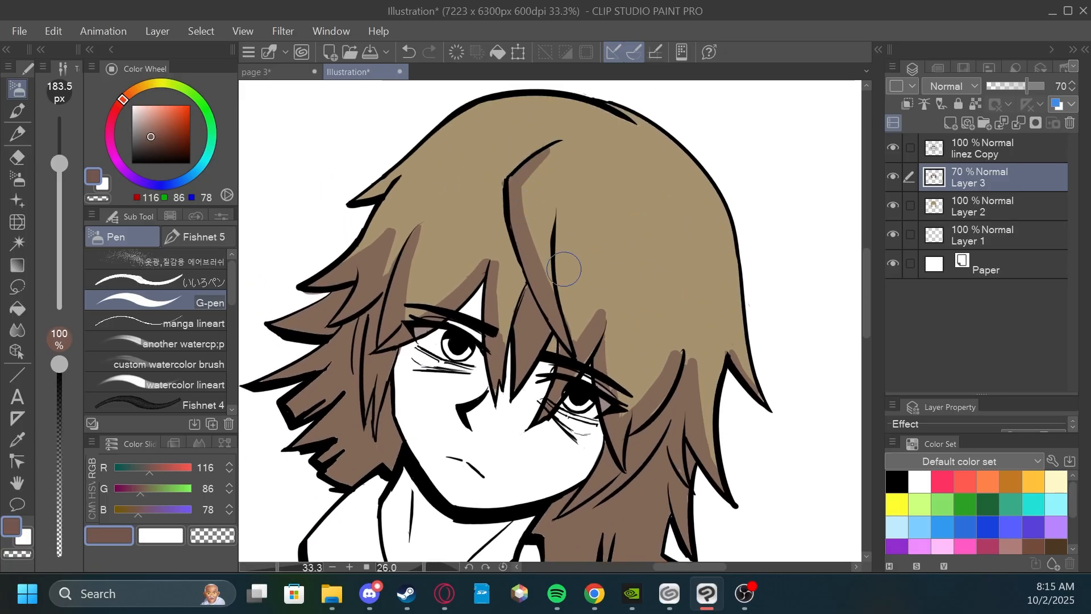
mouse_move(523, 286)
left_mouse_down()
mouse_move(508, 300)
mouse_move(502, 338)
mouse_move(498, 281)
mouse_move(515, 364)
left_mouse_up()
Touch up the reddish-brown shadow on both sides of the curved strand right of the face.
scroll(503, 343, "down", 2)
scroll(493, 264, "up", 1)
scroll(561, 258, "down", 2)
mouse_move(682, 285)
left_mouse_down()
mouse_move(653, 231)
mouse_move(668, 173)
left_mouse_up()
scroll(663, 256, "up", 3)
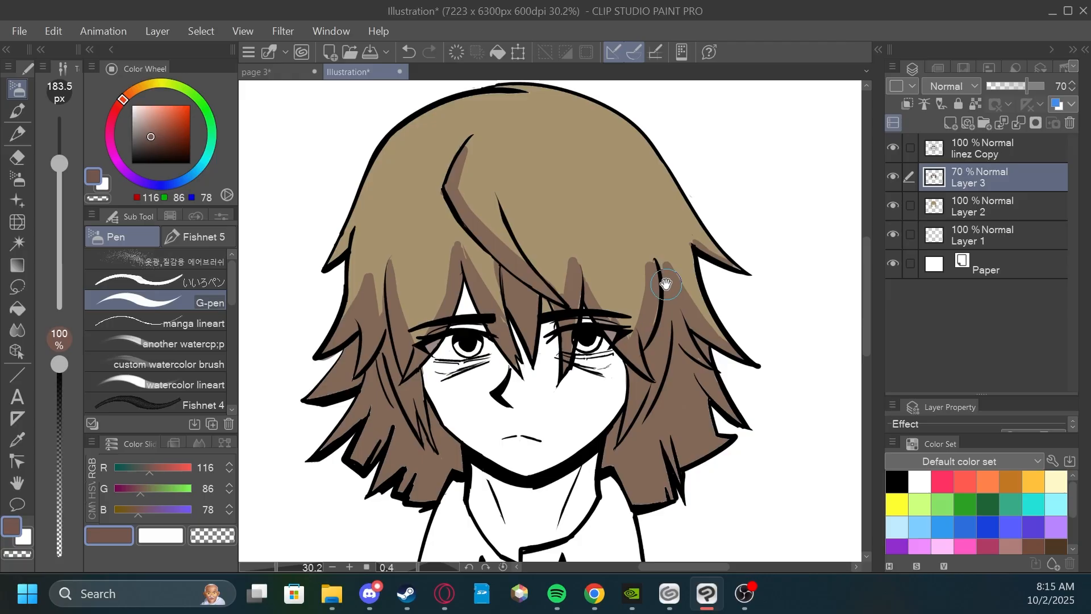
scroll(667, 283, "up", 2)
scroll(607, 258, "down", 3)
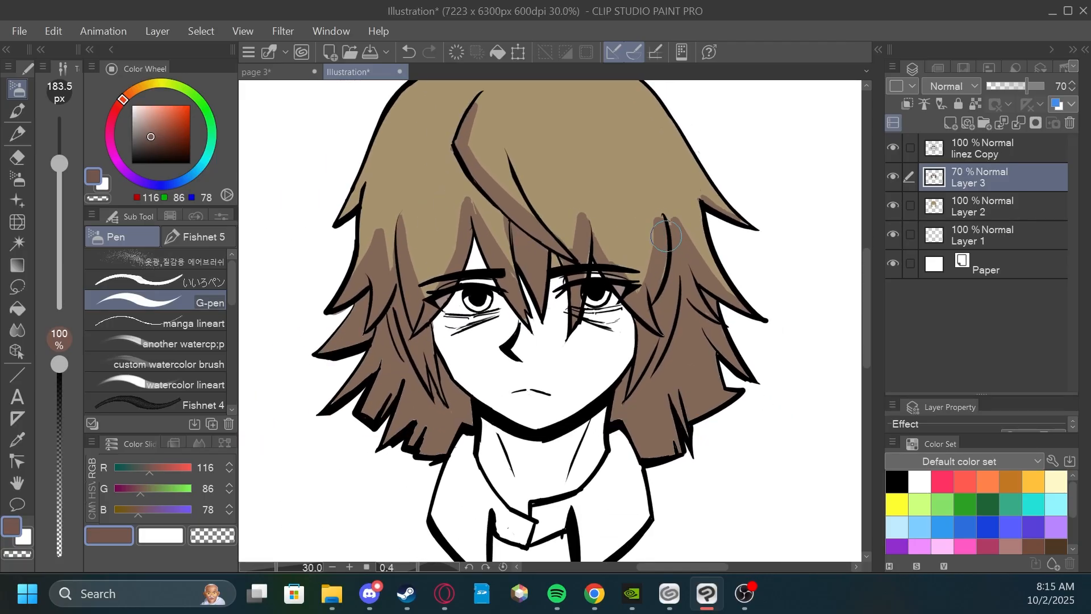
left_click_drag(609, 256, 733, 204)
scroll(732, 222, "up", 3)
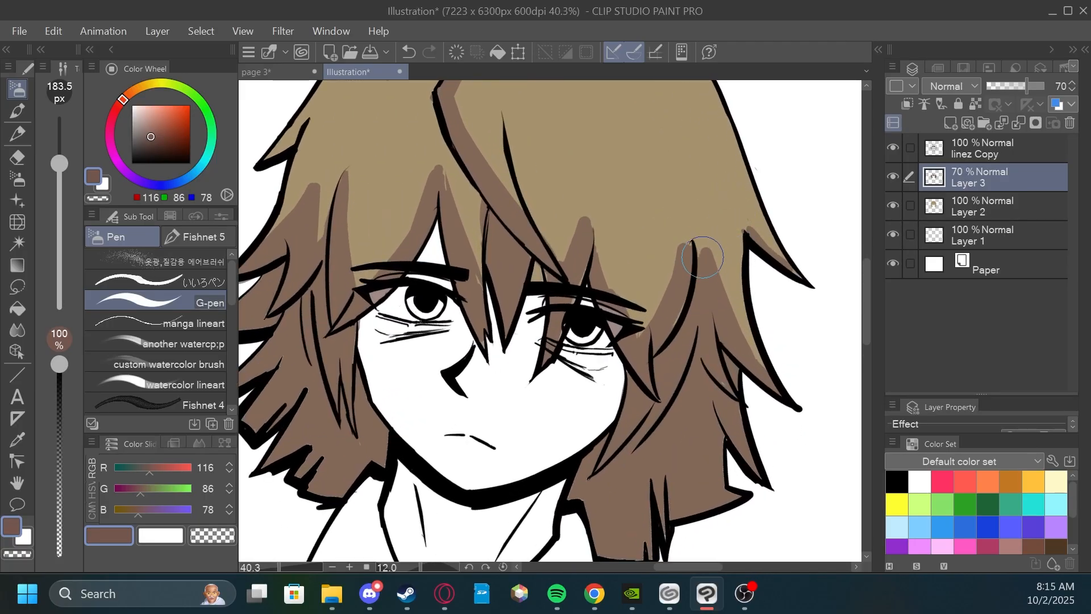
left_click_drag(703, 256, 691, 246)
scroll(701, 254, "down", 2)
left_click_drag(733, 284, 760, 244)
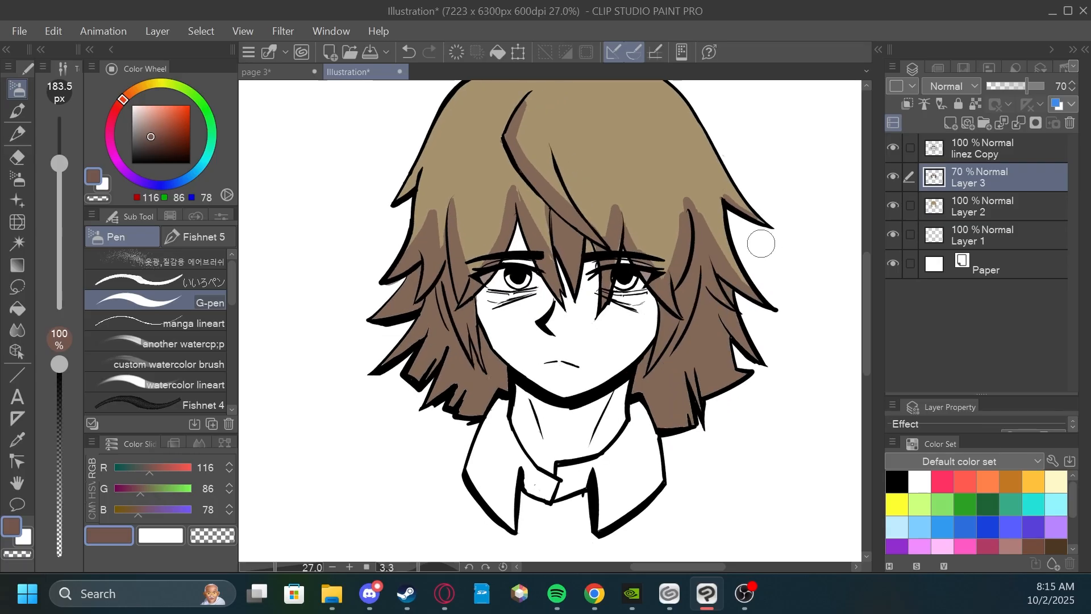
Create a selection from Layer 2's hair color and make Layer 3 the active layer.
scroll(761, 243, "up", 1)
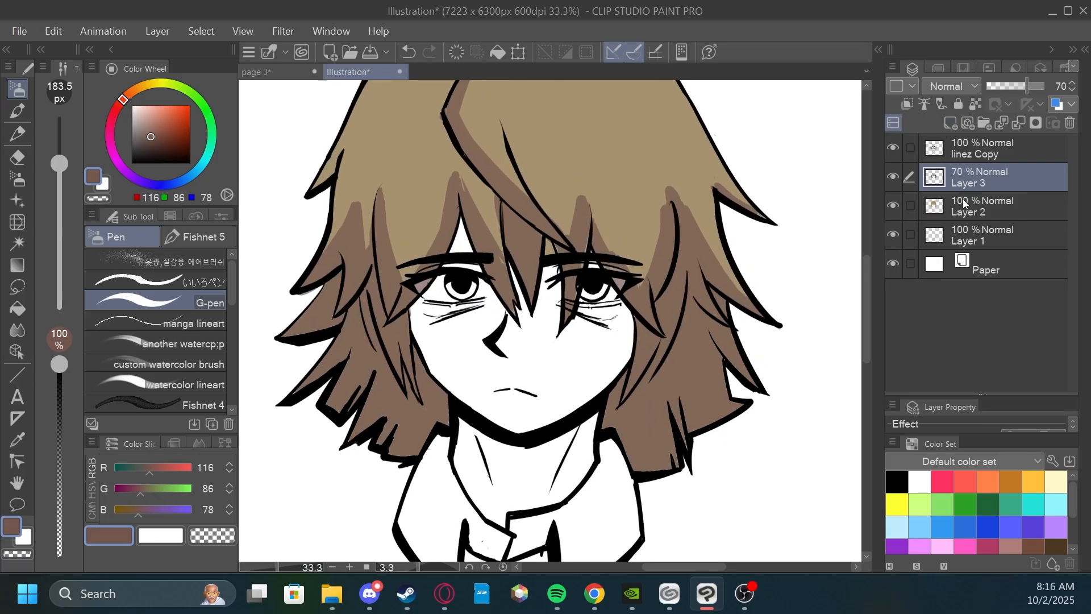
left_click(963, 199)
right_click(963, 199)
mouse_move(831, 405)
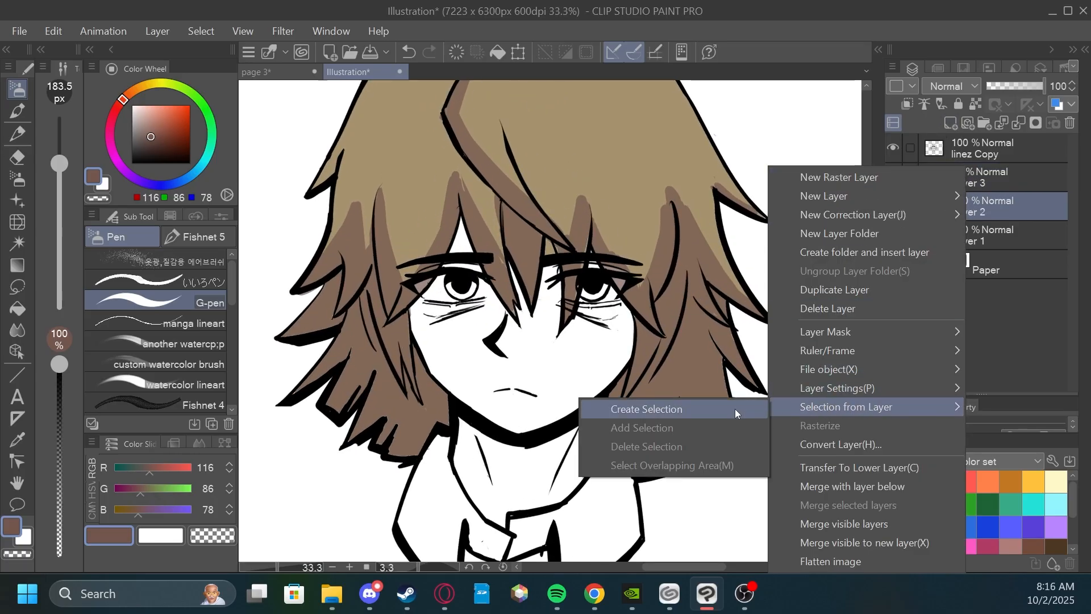
left_click(735, 409)
left_click(956, 180)
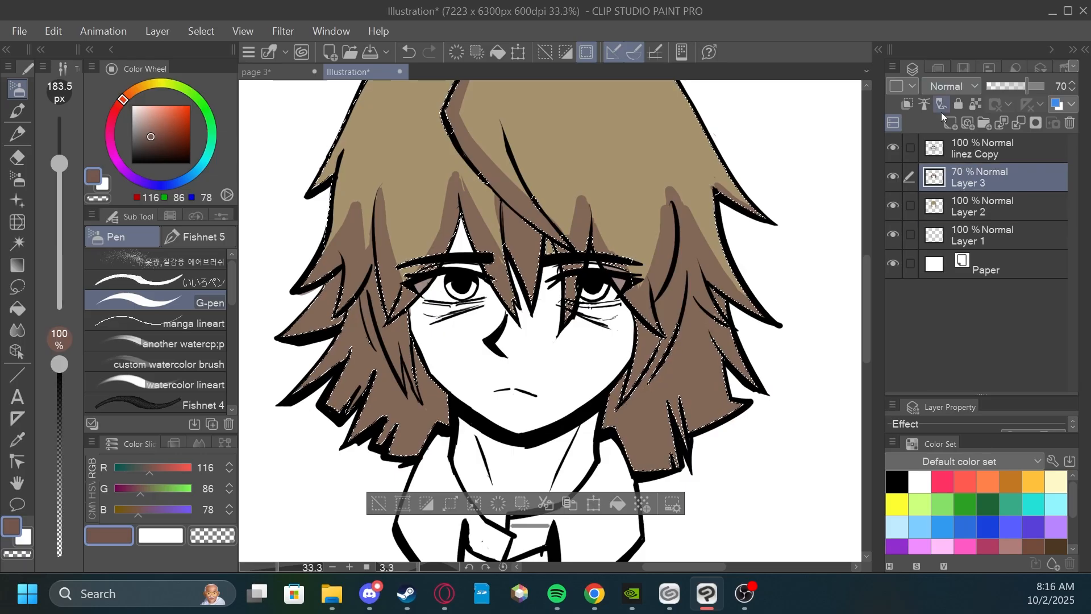
Soften the shadow around the long strand left of the face with the Painterly blender at 49.5 px.
left_click_drag(446, 229, 574, 262)
scroll(575, 261, "up", 4)
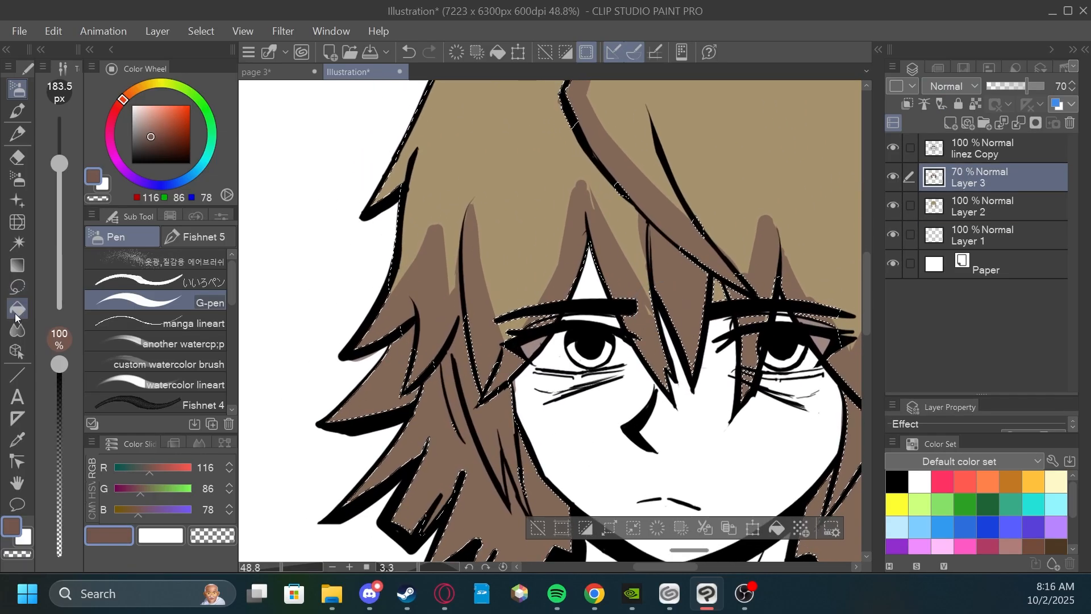
left_click(17, 328)
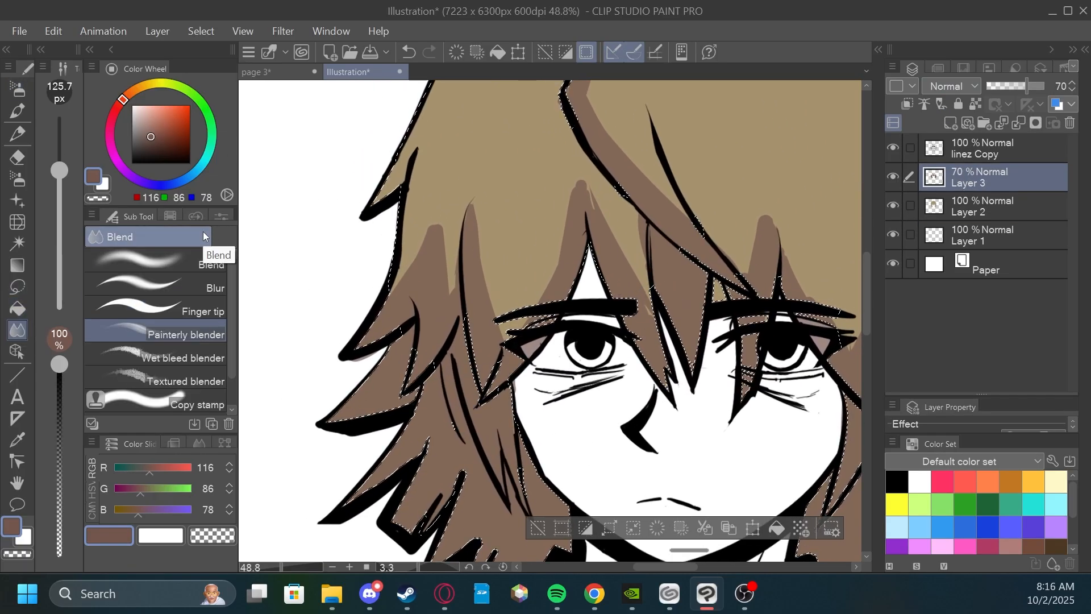
scroll(545, 284, "up", 5)
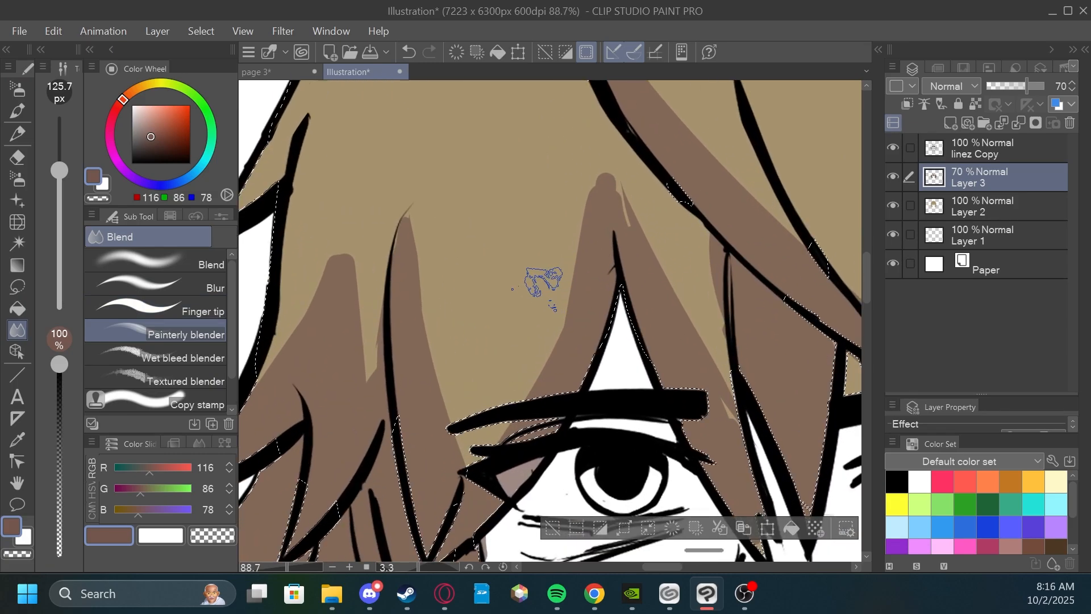
mouse_move(59, 170)
left_mouse_down()
mouse_move(59, 195)
mouse_move(67, 190)
left_mouse_up()
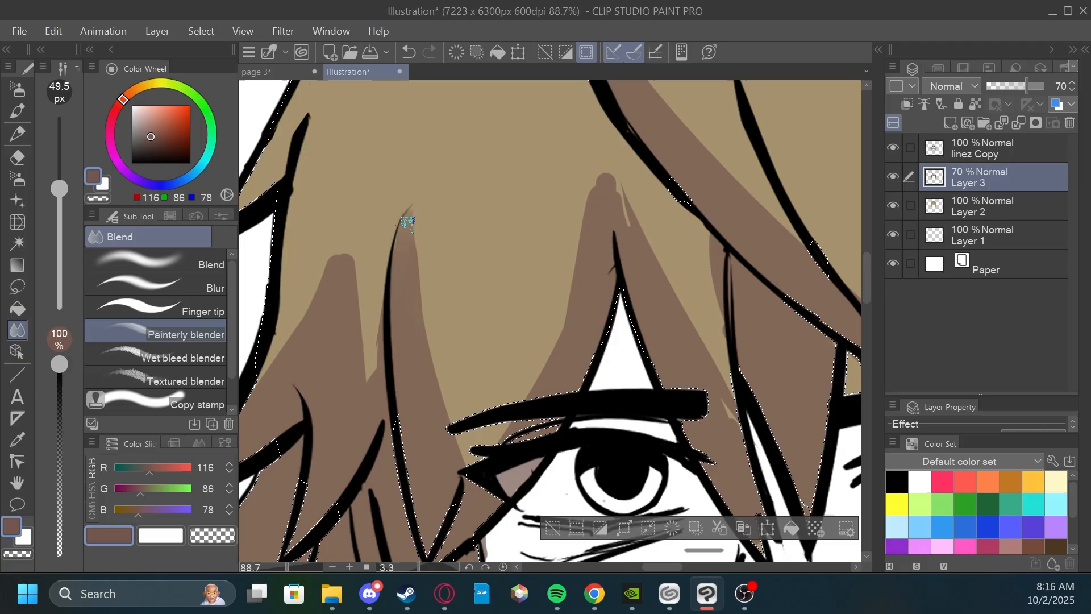
left_click_drag(416, 197, 450, 406)
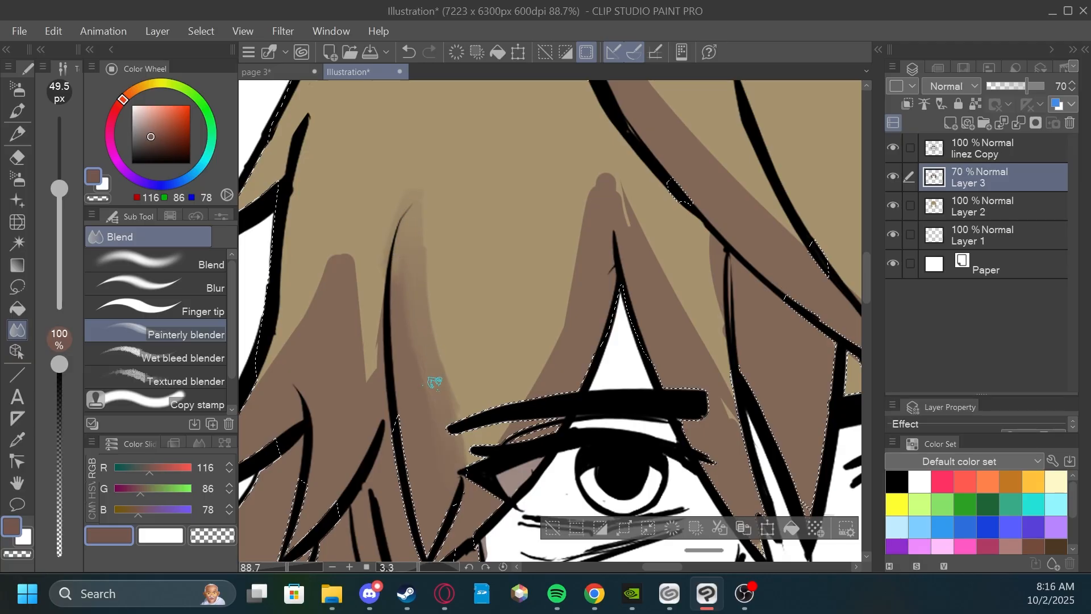
left_click_drag(403, 257, 379, 372)
left_click_drag(367, 324, 406, 310)
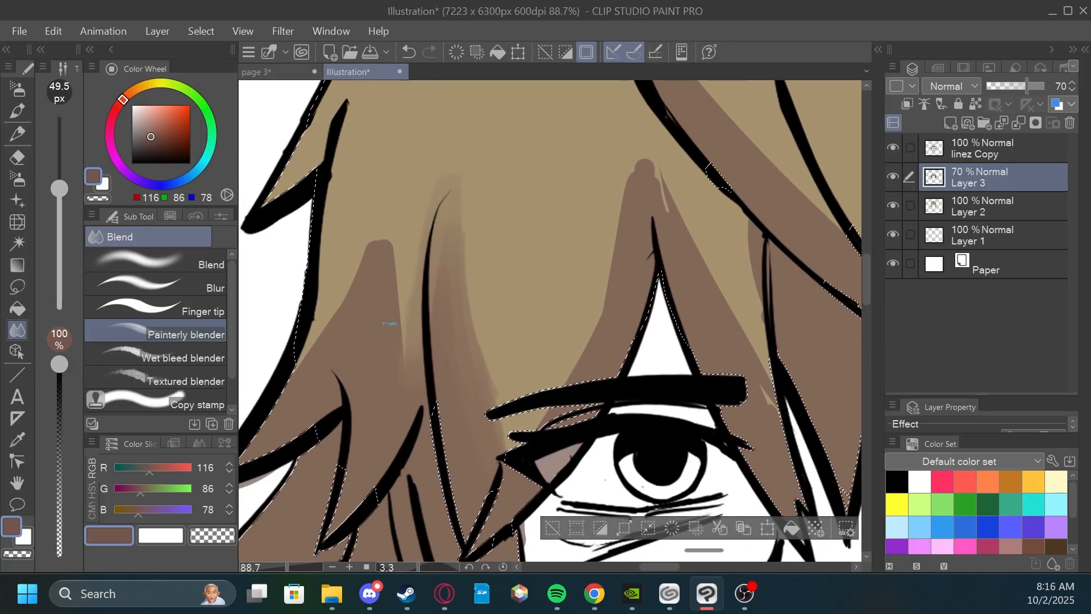
Blend the upper shadow edges on the outer-left hair and the bangs around the eye left of the nose.
mouse_move(333, 355)
left_mouse_down()
mouse_move(370, 251)
mouse_move(385, 243)
left_mouse_up()
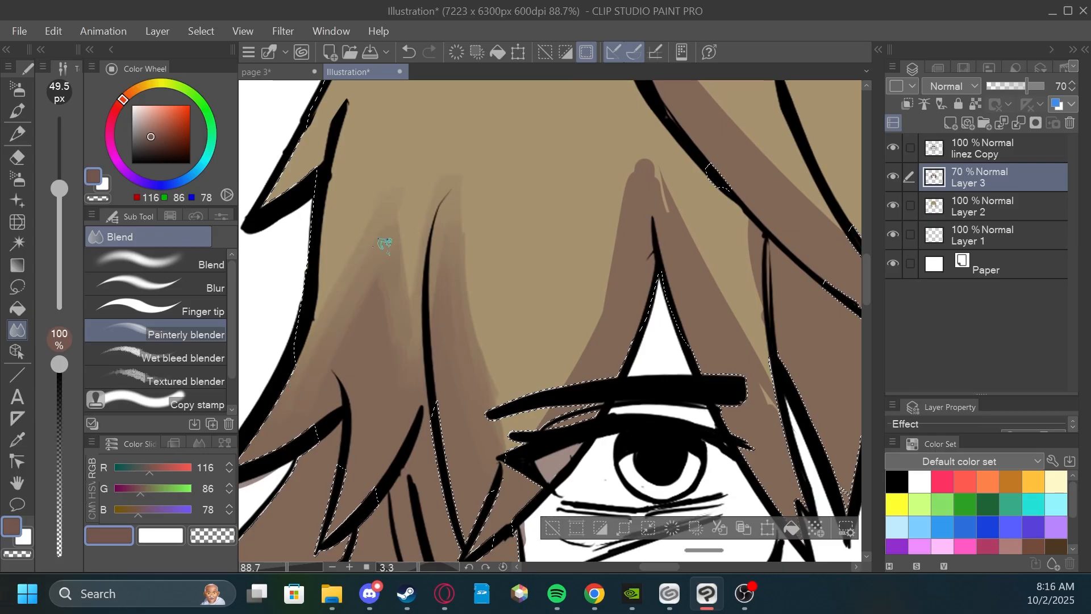
left_click_drag(462, 258, 457, 252)
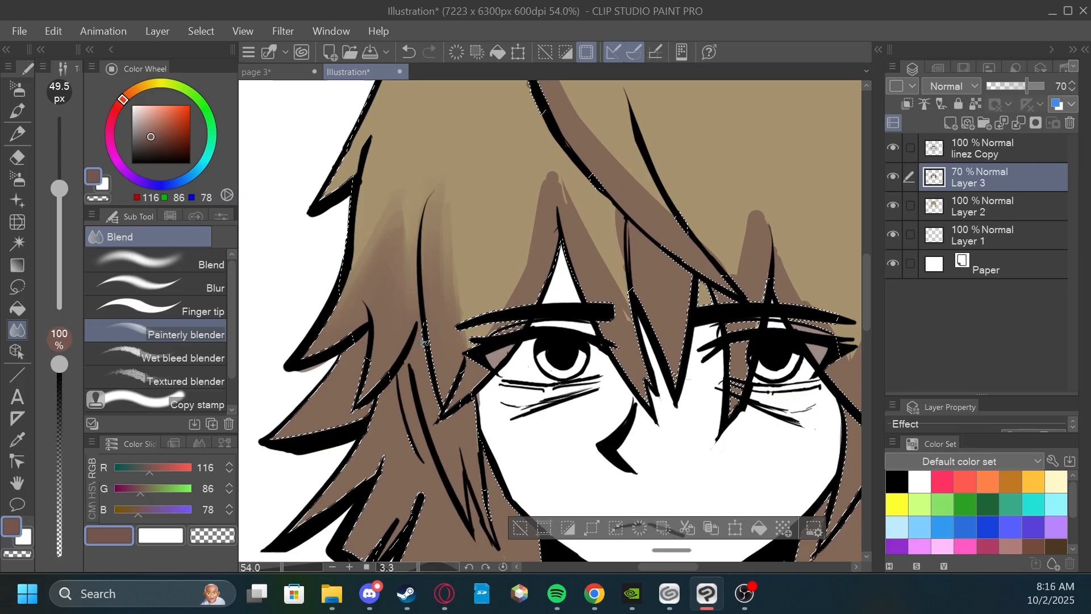
mouse_move(467, 336)
left_mouse_down()
mouse_move(511, 289)
mouse_move(467, 368)
mouse_move(529, 269)
mouse_move(511, 294)
mouse_move(516, 311)
mouse_move(539, 238)
mouse_move(525, 288)
mouse_move(462, 369)
mouse_move(543, 172)
mouse_move(454, 305)
mouse_move(634, 165)
left_mouse_up()
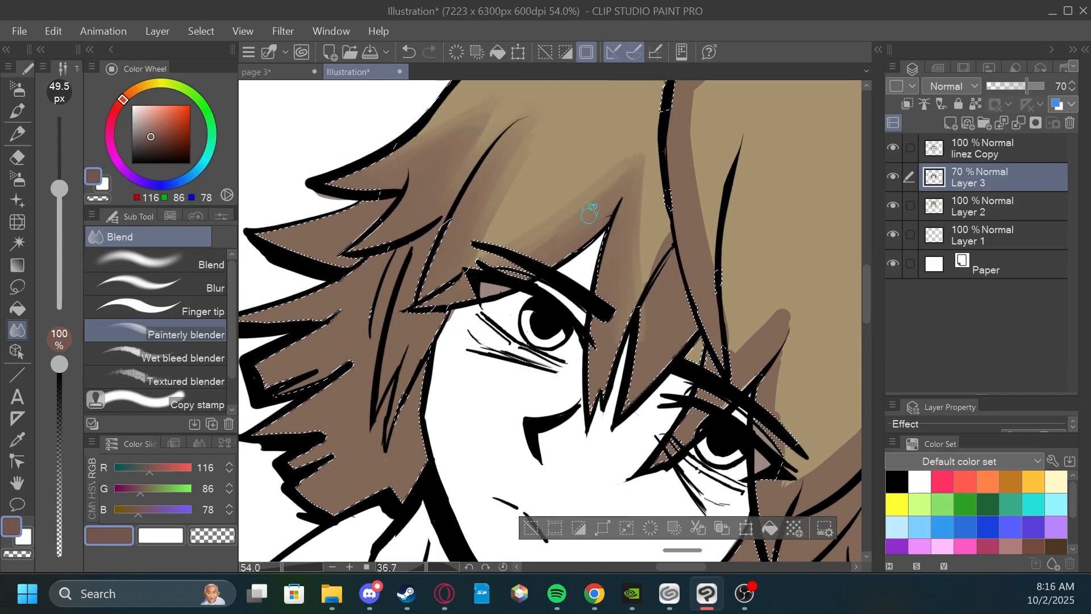
Blend the shadow edges along the curved center strand, the bangs between the eyes and the hair right of the face.
scroll(626, 280, "down", 2)
mouse_move(577, 176)
left_mouse_down()
mouse_move(559, 223)
mouse_move(563, 331)
mouse_move(537, 253)
left_mouse_up()
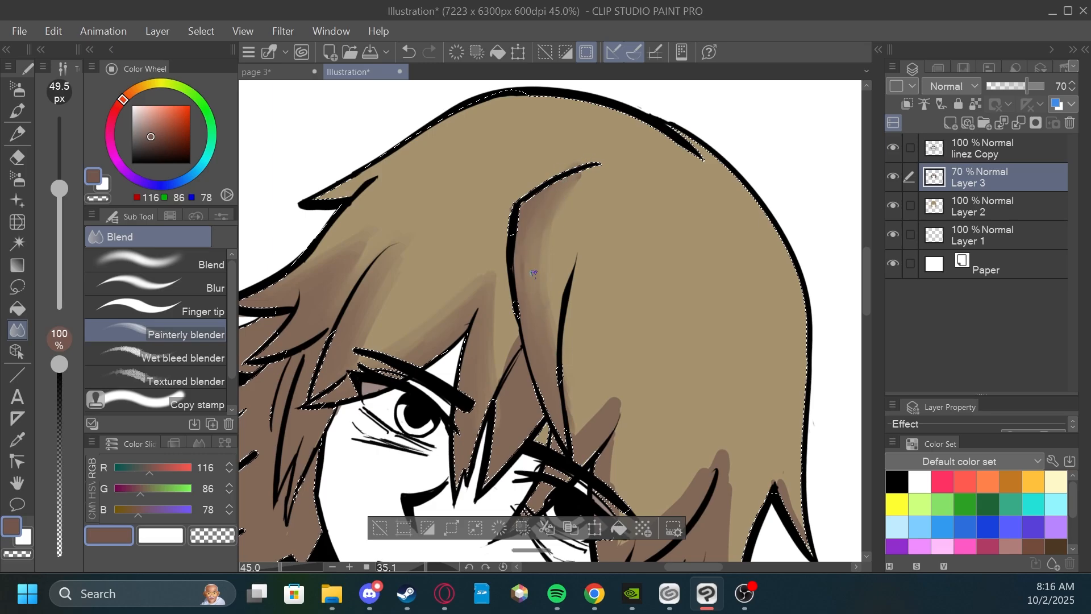
left_click_drag(586, 225, 559, 211)
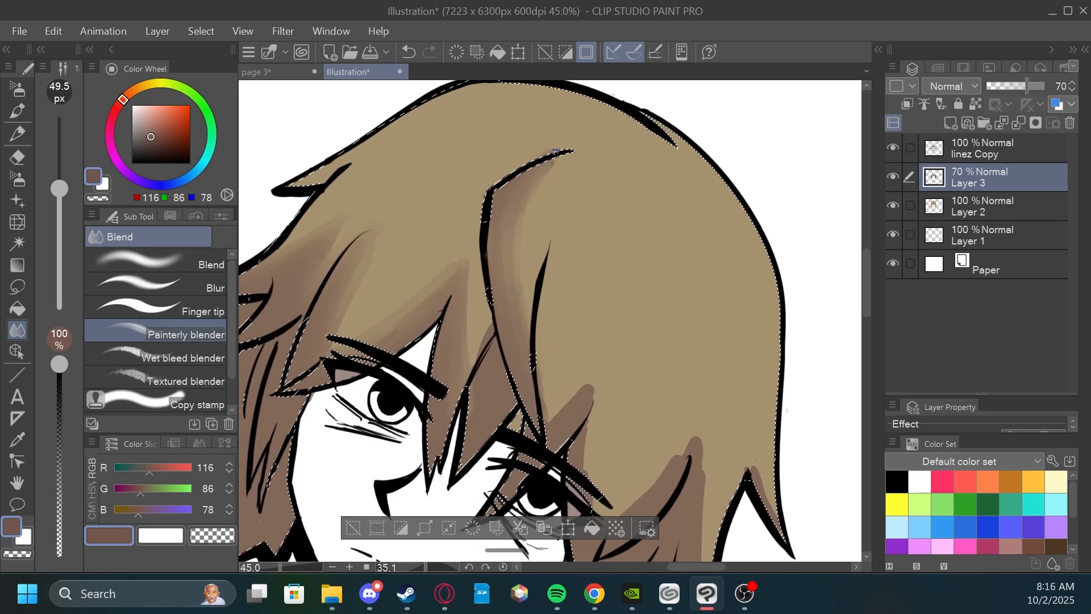
left_click_drag(465, 274, 479, 202)
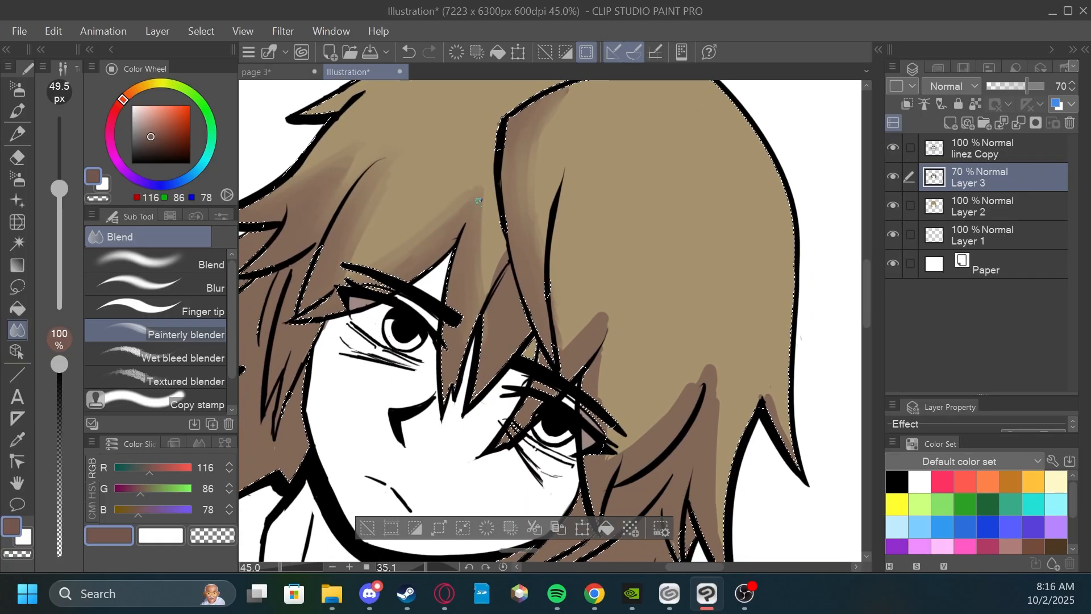
left_click_drag(626, 234, 554, 206)
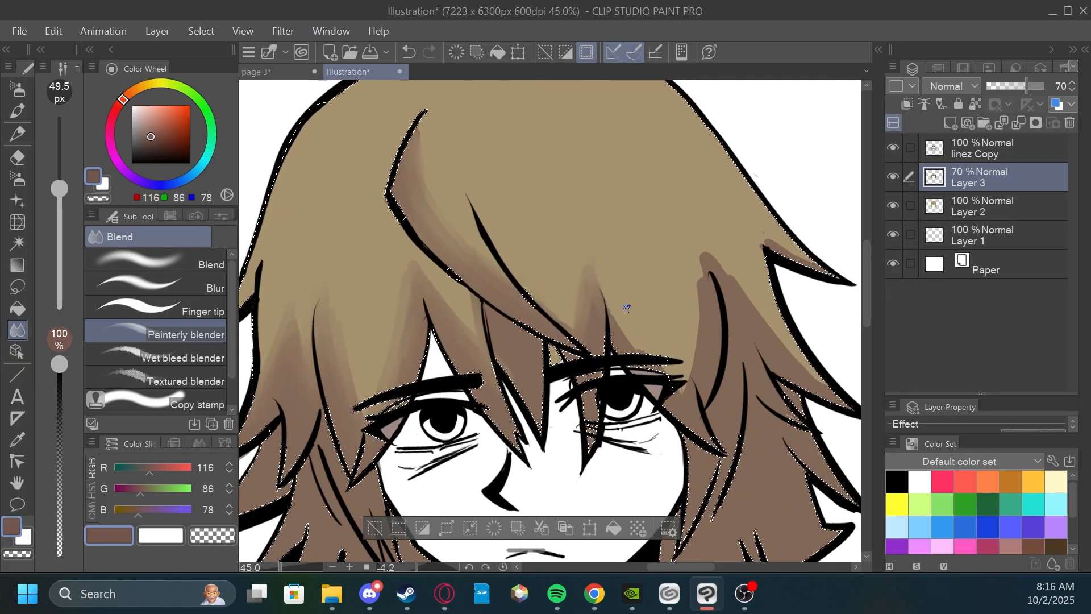
left_click_drag(618, 240, 639, 263)
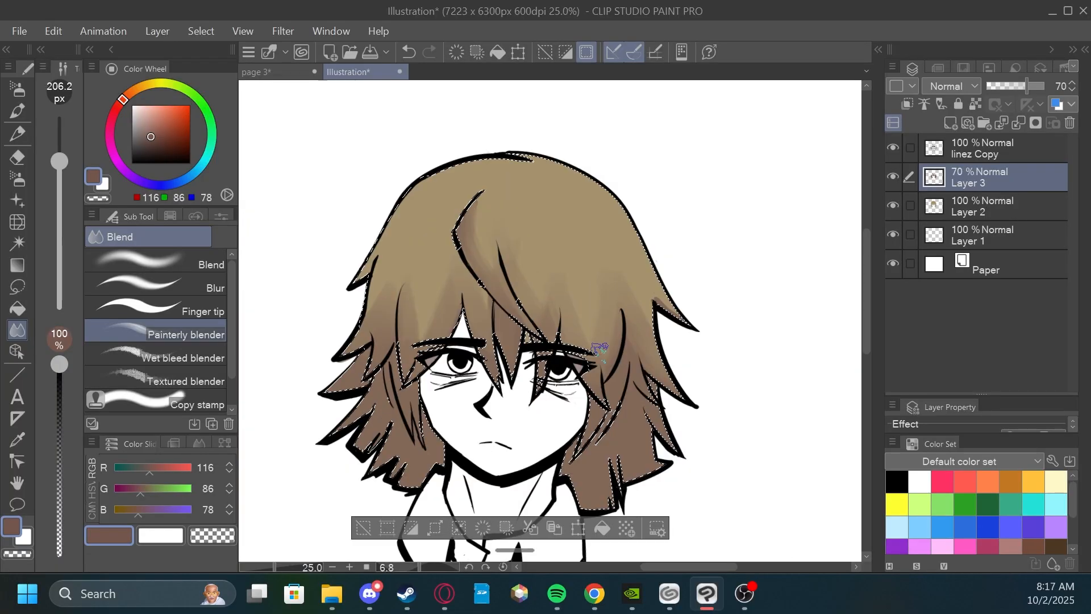
left_click_drag(592, 234, 601, 248)
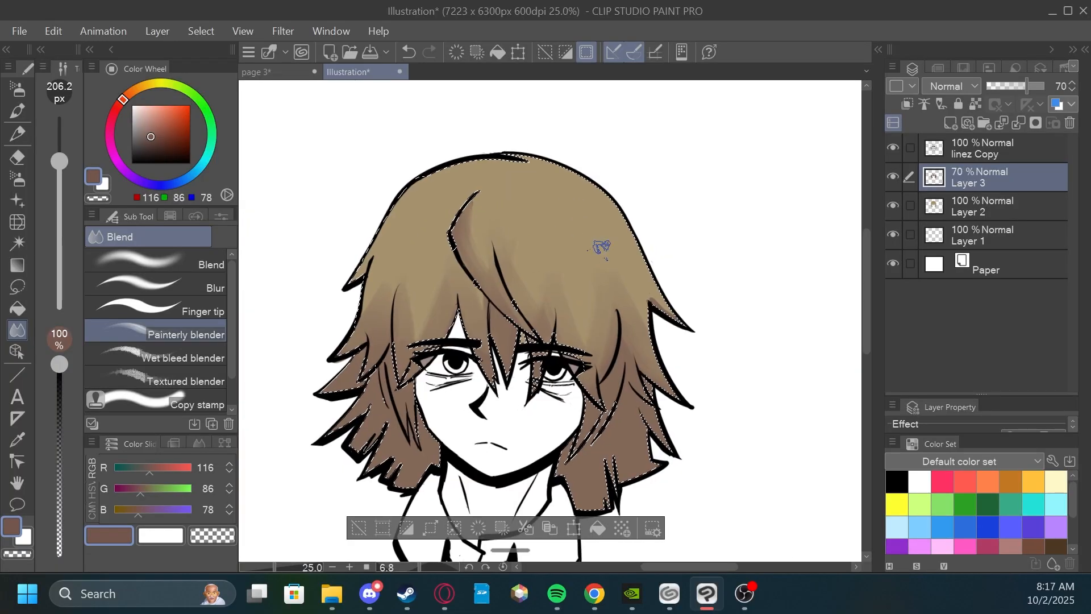
Add reddish-brown shadow streaks on both sides of the crown with the G-pen at 183.5 px.
left_click(17, 91)
left_click_drag(629, 264, 679, 320)
mouse_move(383, 254)
left_mouse_down()
mouse_move(359, 280)
mouse_move(353, 336)
left_mouse_up()
left_click_drag(530, 212, 597, 304)
mouse_move(574, 228)
left_mouse_down()
mouse_move(586, 270)
mouse_move(611, 287)
left_mouse_up()
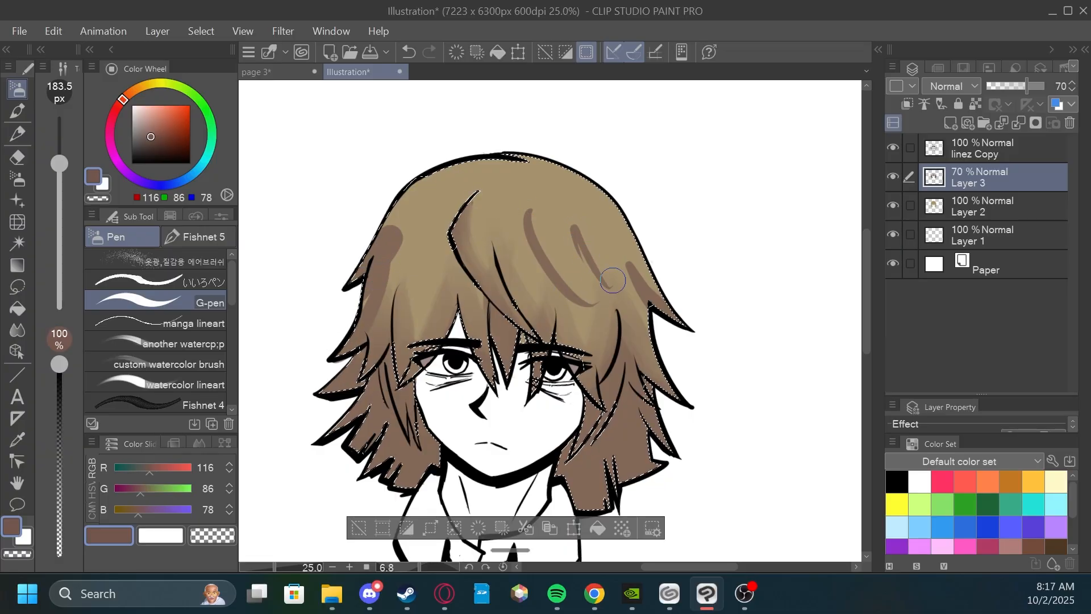
mouse_move(408, 263)
left_mouse_down()
mouse_move(391, 296)
mouse_move(405, 298)
left_mouse_up()
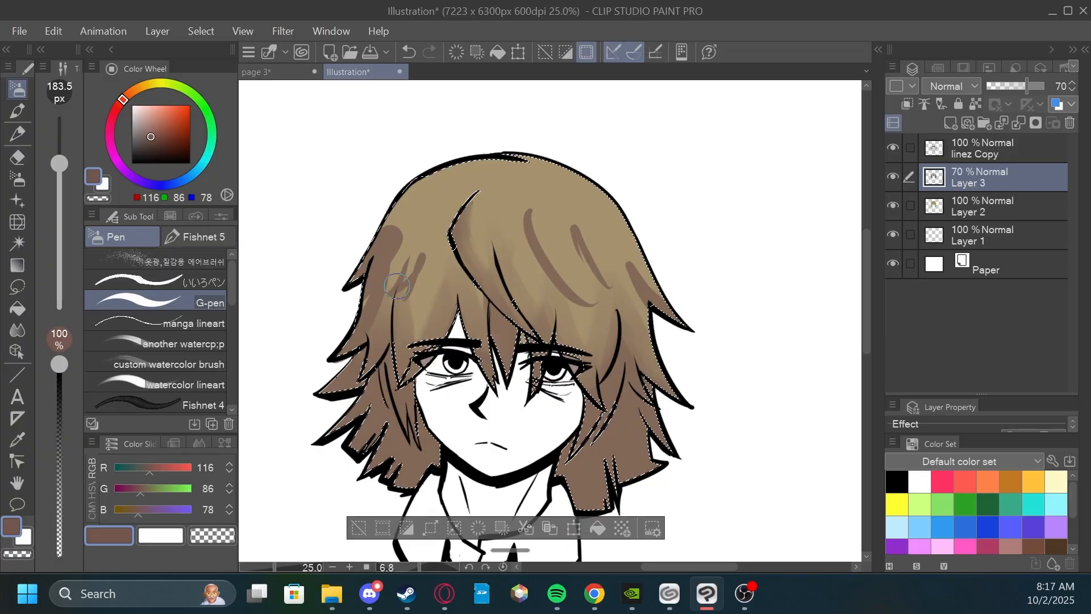
Blend the new shadow streaks on both sides of the crown with the Painterly blender at 105.5 px.
left_click(17, 330)
scroll(366, 347, "up", 1)
left_click_drag(397, 241, 339, 362)
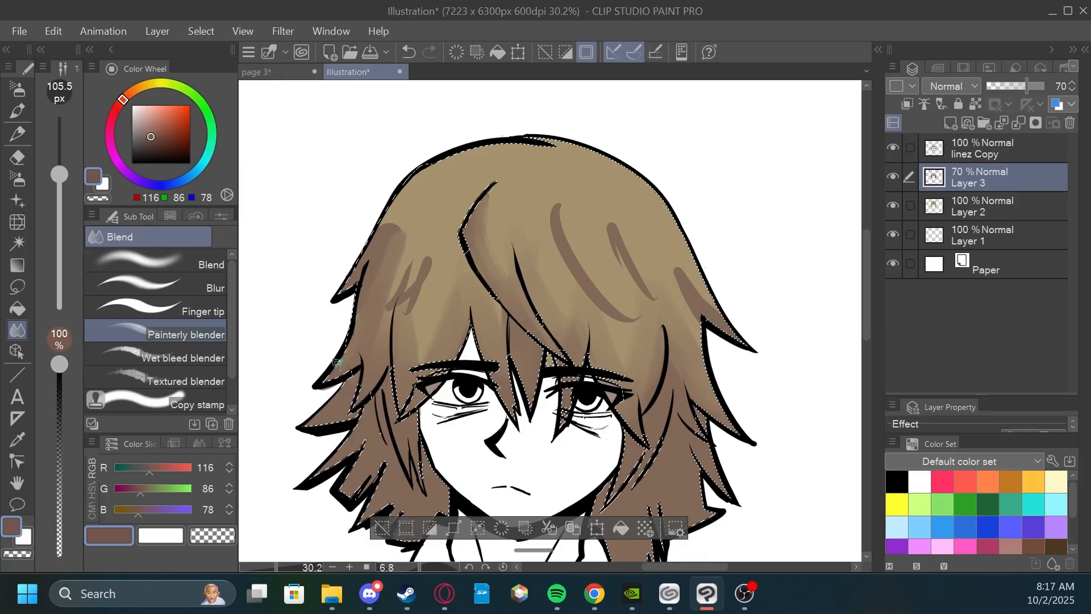
left_click_drag(397, 212, 336, 298)
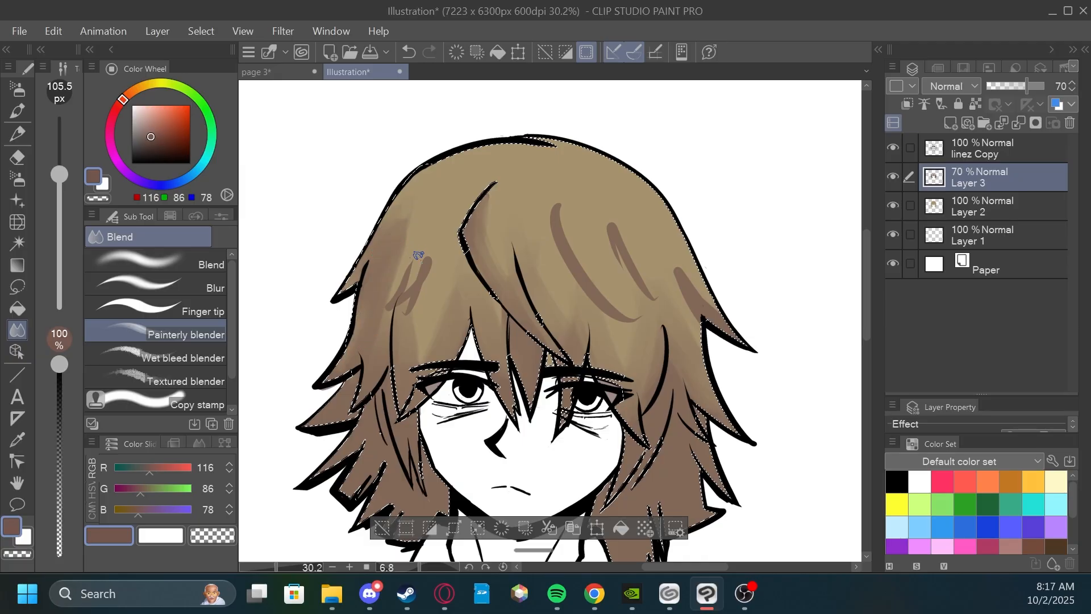
mouse_move(419, 255)
left_mouse_down()
mouse_move(394, 308)
mouse_move(406, 314)
mouse_move(434, 243)
left_mouse_up()
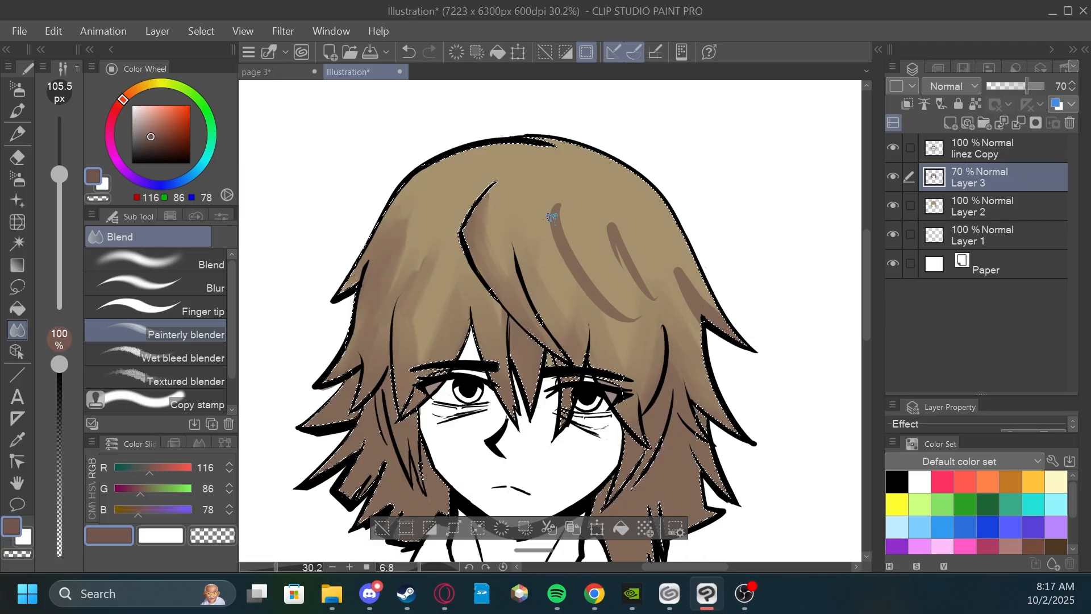
mouse_move(554, 221)
left_mouse_down()
mouse_move(597, 308)
mouse_move(622, 321)
left_mouse_up()
mouse_move(609, 233)
left_mouse_down()
mouse_move(646, 286)
mouse_move(730, 332)
left_mouse_up()
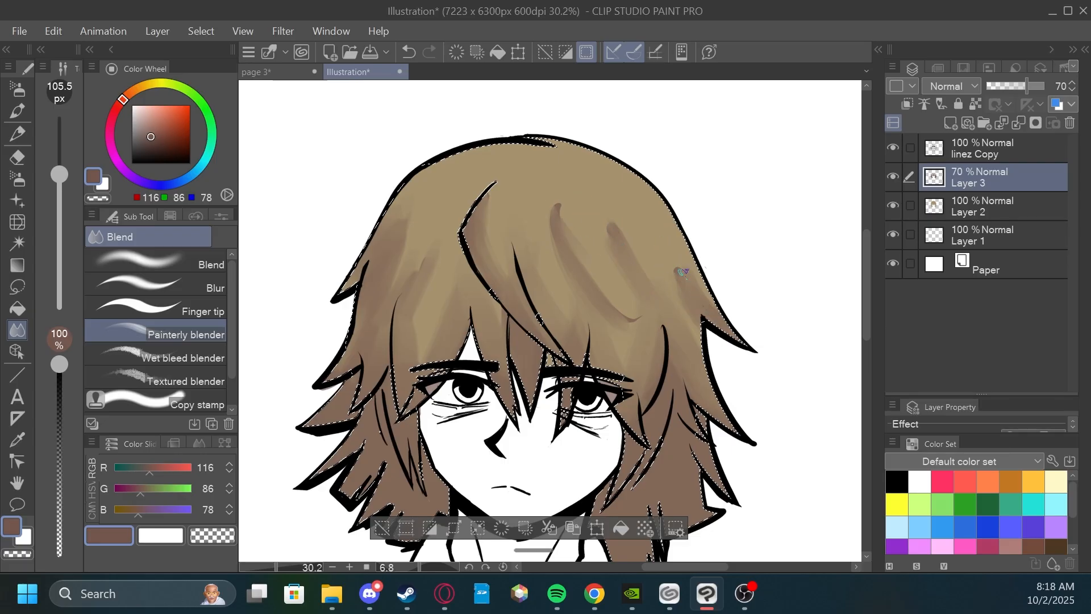
Add thin curved shadow strokes on both sides of the parting with the G-pen and smooth them with the Painterly blender.
scroll(601, 248, "down", 2)
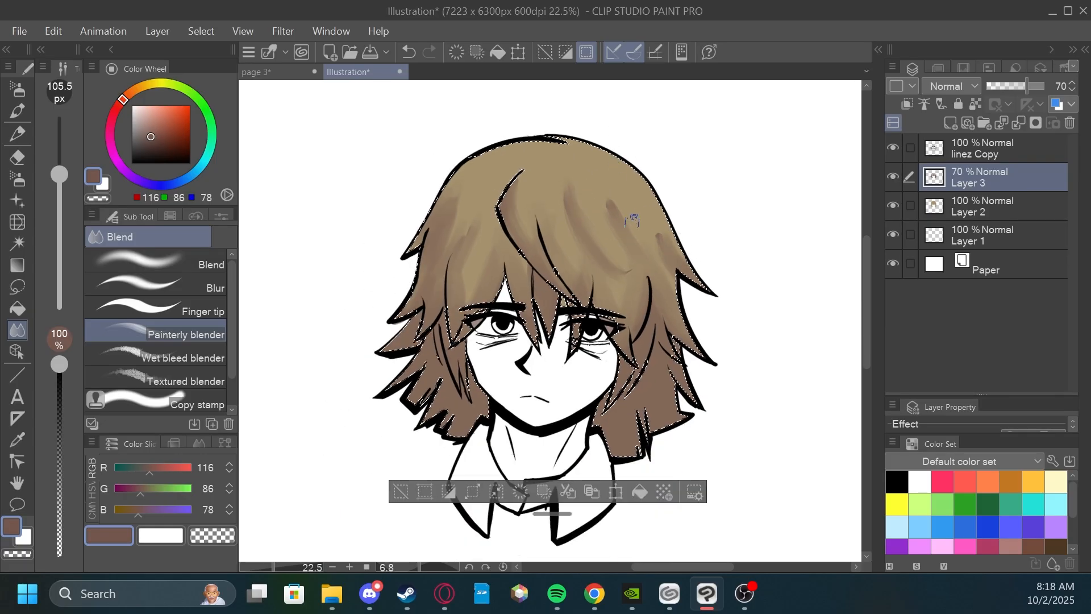
left_click(21, 89)
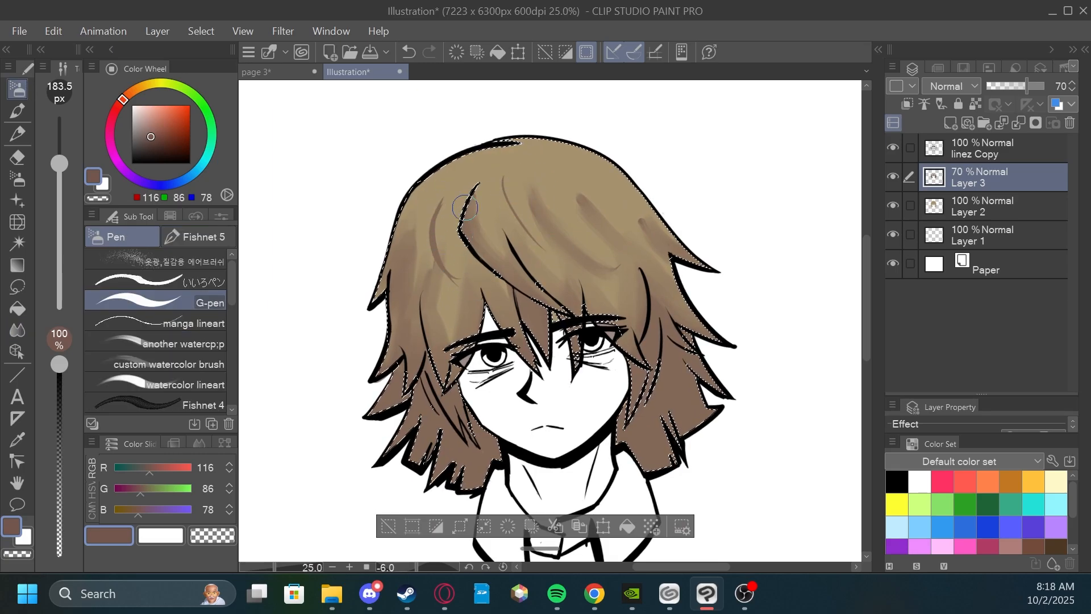
left_click_drag(436, 190, 425, 248)
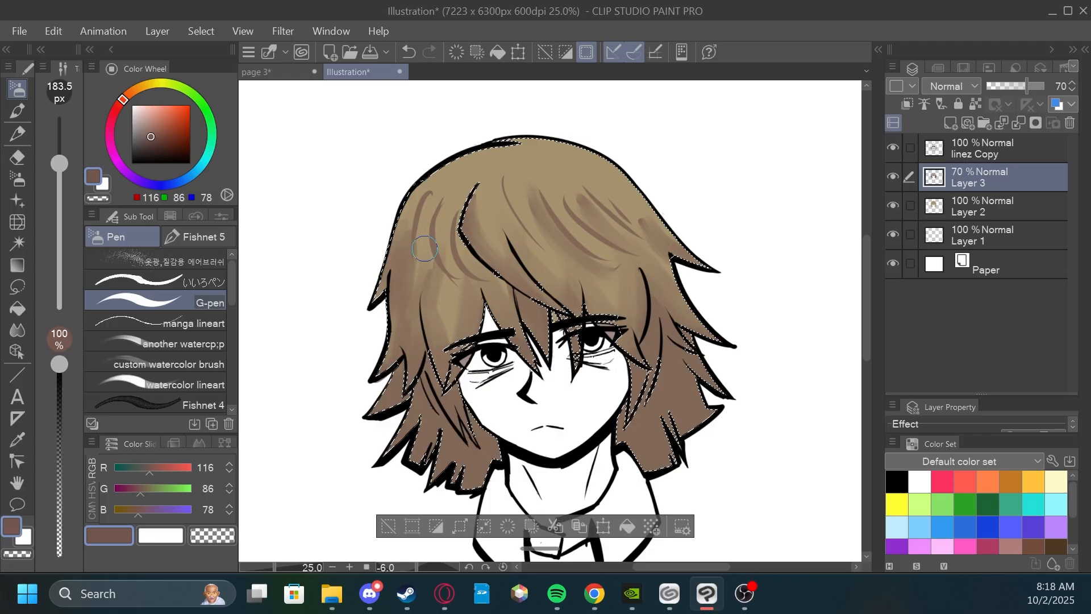
scroll(421, 260, "up", 1)
left_click(17, 330)
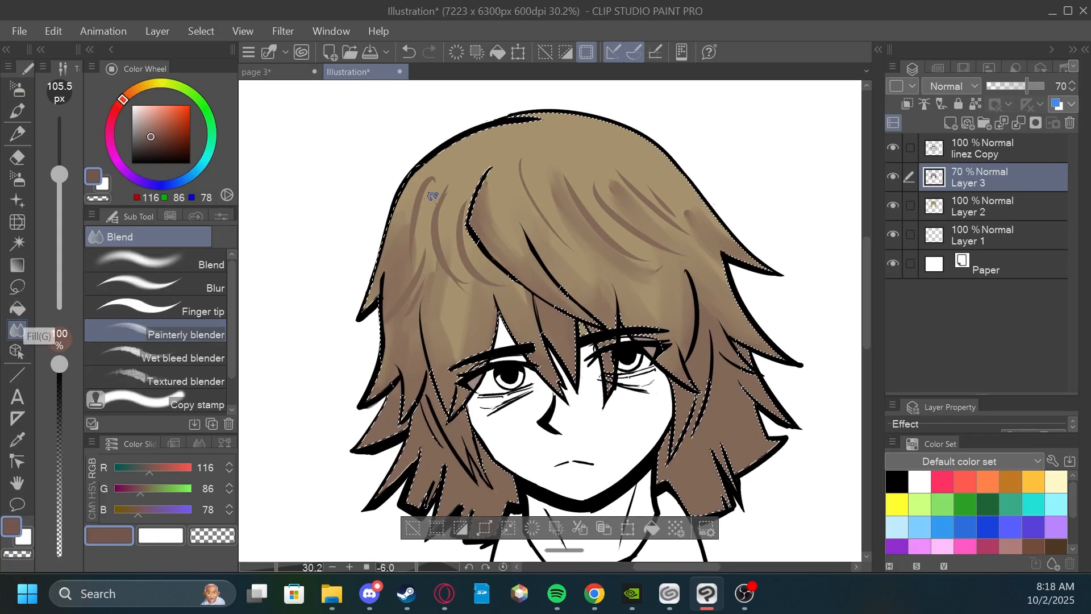
left_click_drag(416, 210, 419, 264)
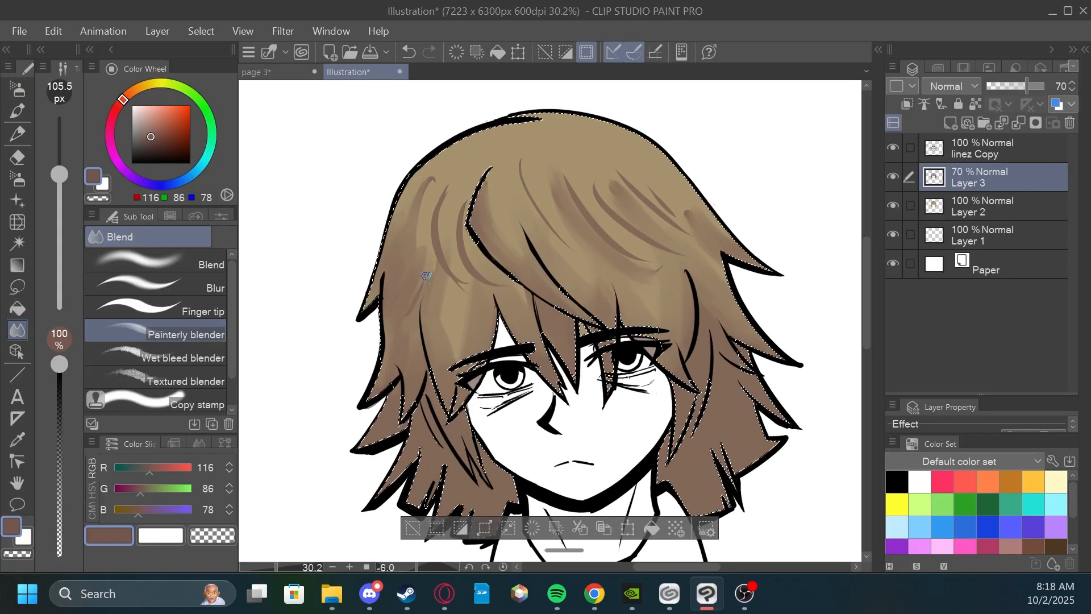
mouse_move(440, 189)
left_mouse_down()
mouse_move(449, 249)
mouse_move(445, 180)
mouse_move(432, 226)
mouse_move(446, 171)
mouse_move(415, 188)
mouse_move(469, 222)
mouse_move(497, 285)
left_mouse_up()
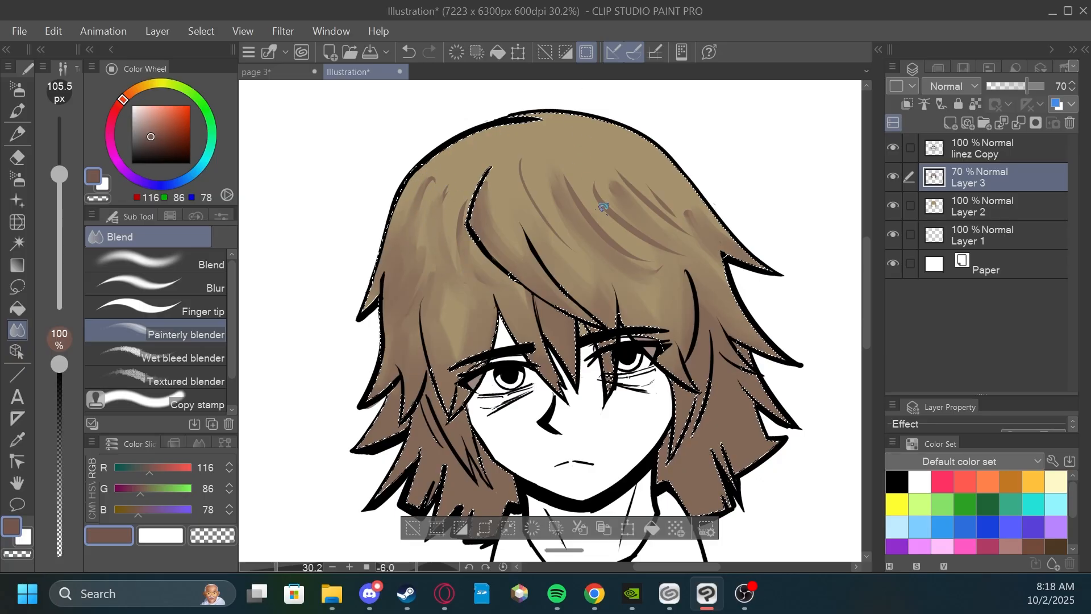
left_click_drag(572, 190, 637, 255)
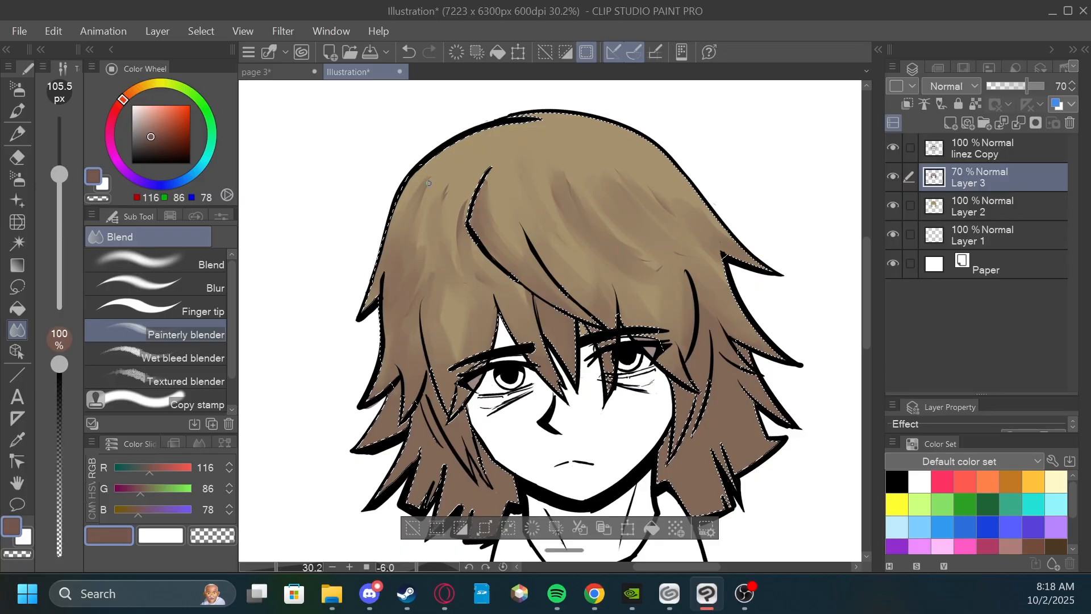
Deselect the hair selection and create a new layer above Layer 3.
scroll(557, 165, "down", 1)
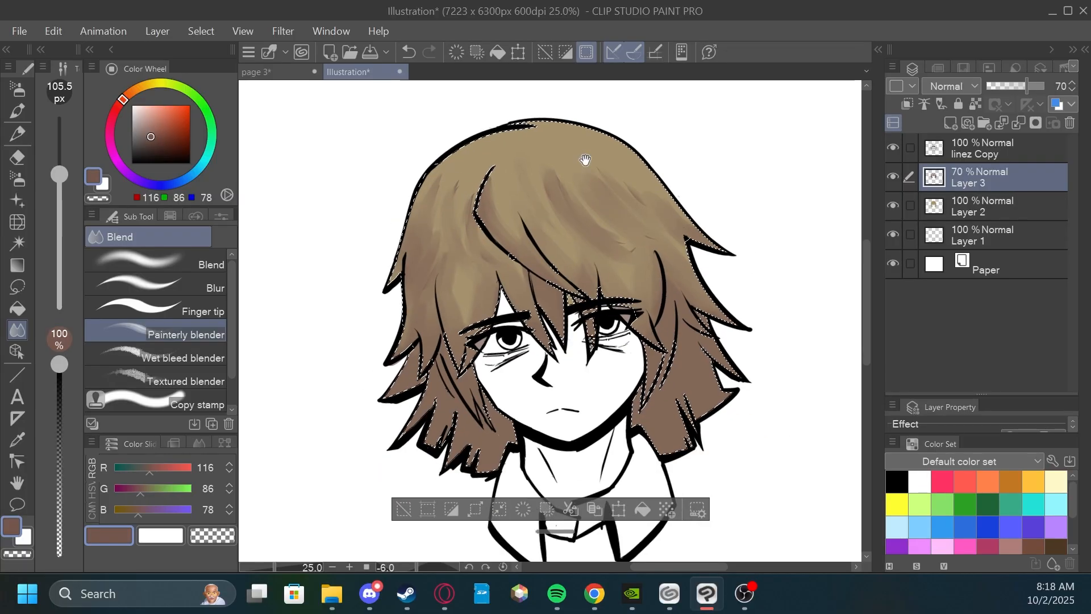
left_click_drag(585, 163, 663, 163)
scroll(651, 179, "up", 2)
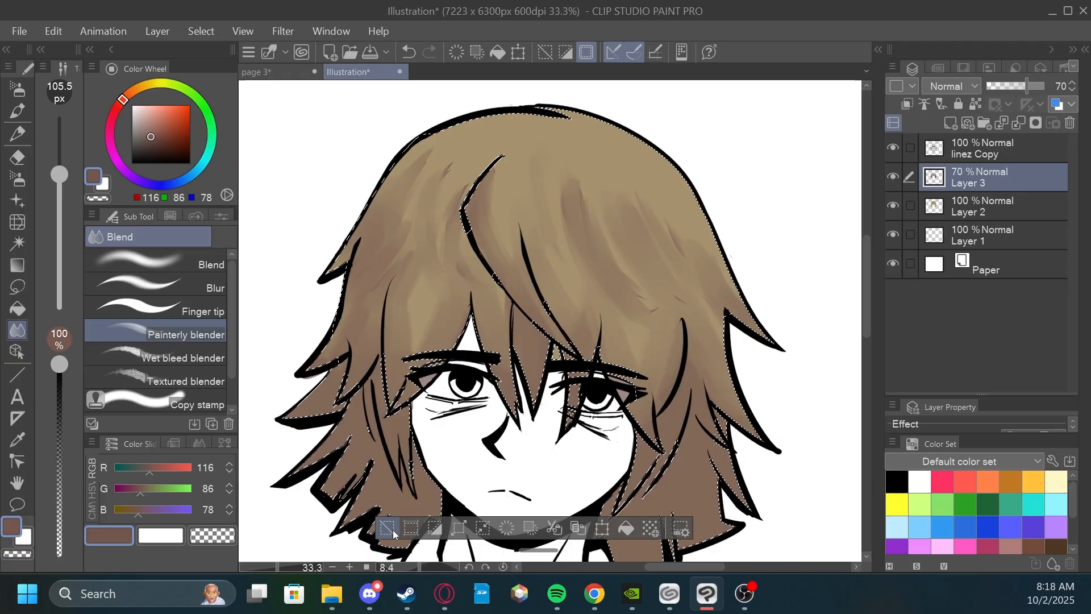
left_click(387, 528)
scroll(728, 217, "down", 1)
mouse_move(728, 217)
left_mouse_down()
mouse_move(739, 222)
mouse_move(699, 256)
mouse_move(656, 260)
left_mouse_up()
left_click(952, 123)
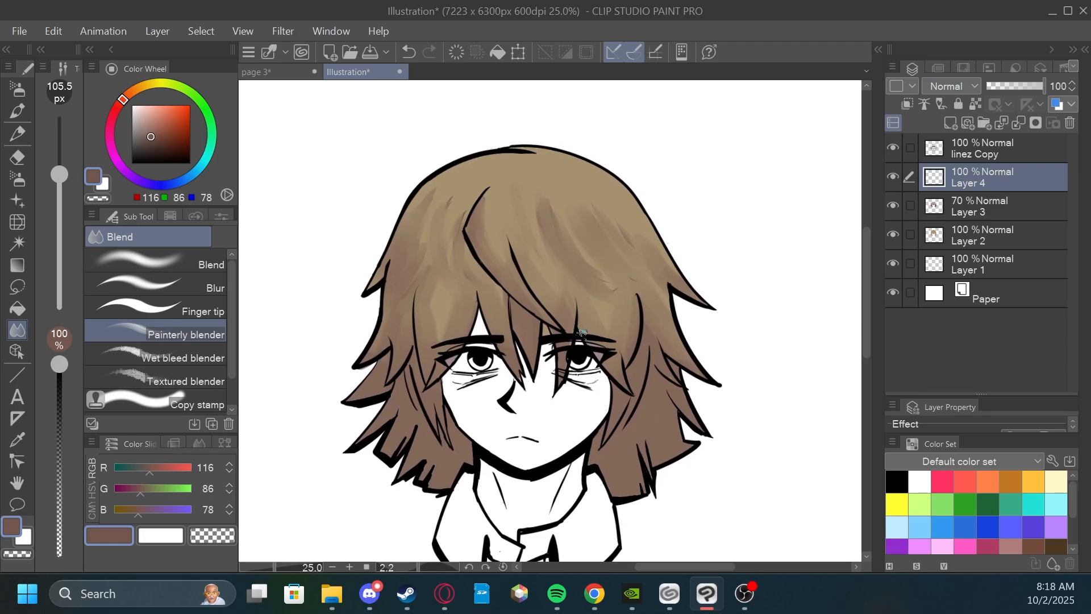
Set the drawing color to white (255, 255, 255) and switch to the G-pen.
scroll(658, 275, "up", 1)
mouse_move(670, 299)
left_mouse_down()
mouse_move(704, 269)
mouse_move(684, 288)
mouse_move(675, 270)
mouse_move(694, 312)
mouse_move(692, 275)
left_mouse_up()
scroll(658, 278, "up", 1)
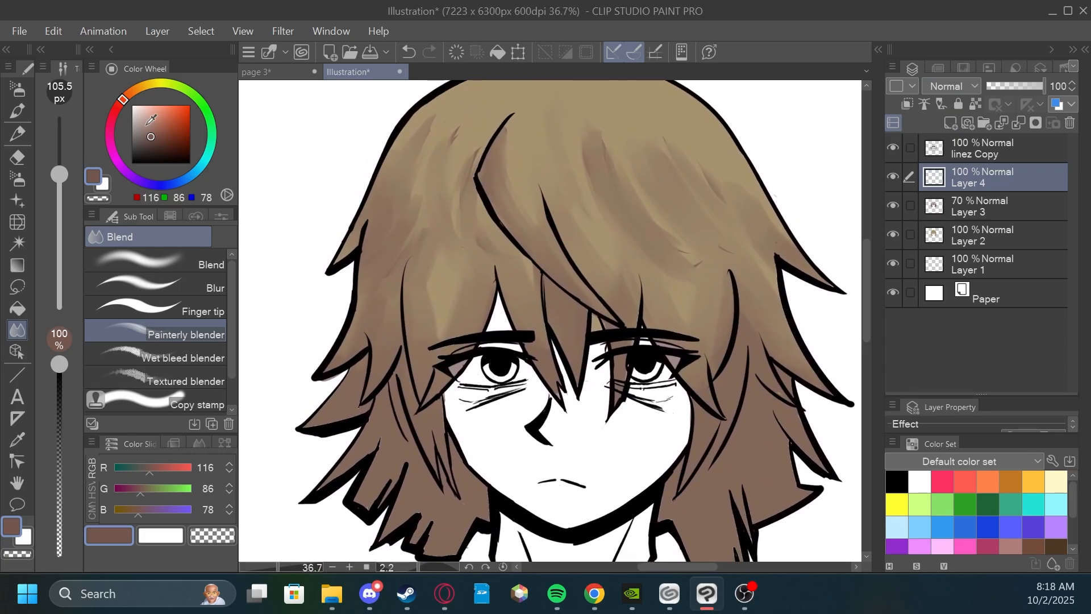
mouse_move(524, 307)
left_mouse_down()
mouse_move(548, 375)
mouse_move(555, 343)
left_mouse_up()
scroll(512, 307, "up", 3)
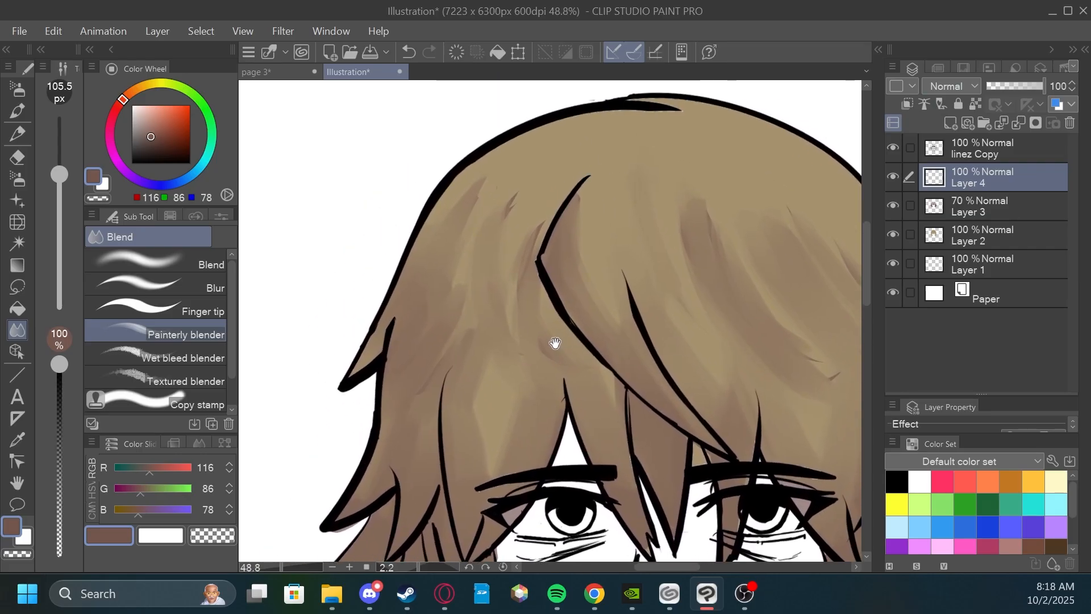
left_click_drag(154, 114, 132, 105)
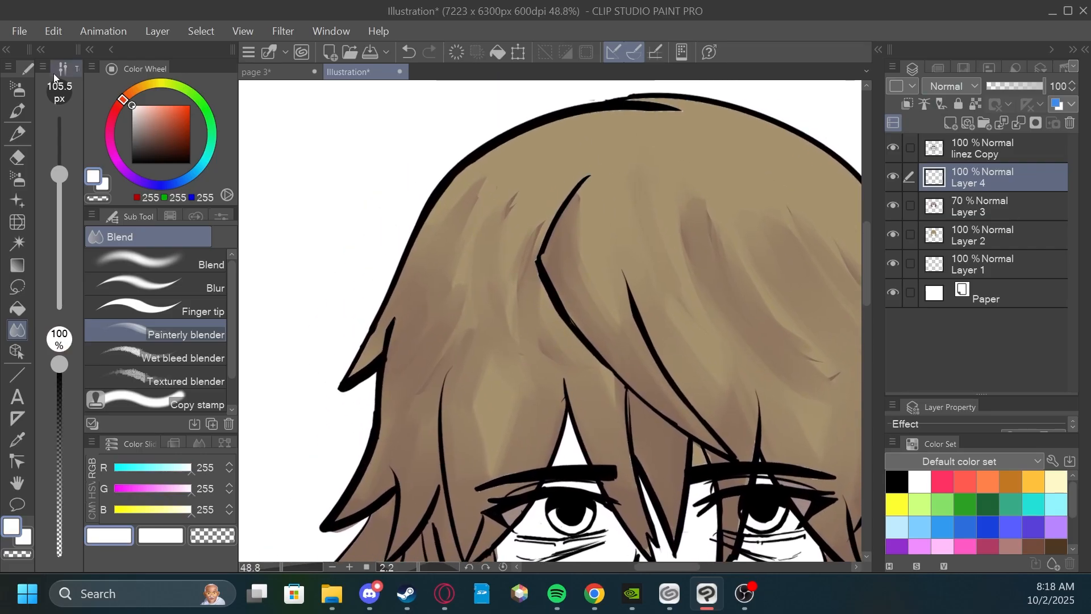
left_click(22, 100)
Paint a thin white rim highlight inside the outline of the hair's left side up to the crown, undoing stray strokes.
scroll(393, 321, "up", 1)
mouse_move(349, 383)
left_mouse_down()
mouse_move(382, 334)
mouse_move(353, 365)
left_mouse_up()
mouse_move(353, 318)
left_mouse_down()
mouse_move(446, 154)
mouse_move(637, 137)
mouse_move(654, 210)
left_mouse_up()
key("ctrl+z")
mouse_move(580, 108)
left_mouse_down()
mouse_move(653, 190)
mouse_move(727, 302)
mouse_move(707, 207)
mouse_move(703, 357)
mouse_move(653, 220)
left_mouse_up()
mouse_move(707, 159)
left_mouse_down()
mouse_move(684, 280)
mouse_move(649, 351)
left_mouse_up()
mouse_move(704, 298)
left_mouse_down()
mouse_move(707, 221)
mouse_move(514, 382)
mouse_move(534, 323)
mouse_move(479, 329)
left_mouse_up()
scroll(702, 219, "down", 3)
scroll(468, 326, "up", 2)
key("ctrl+z")
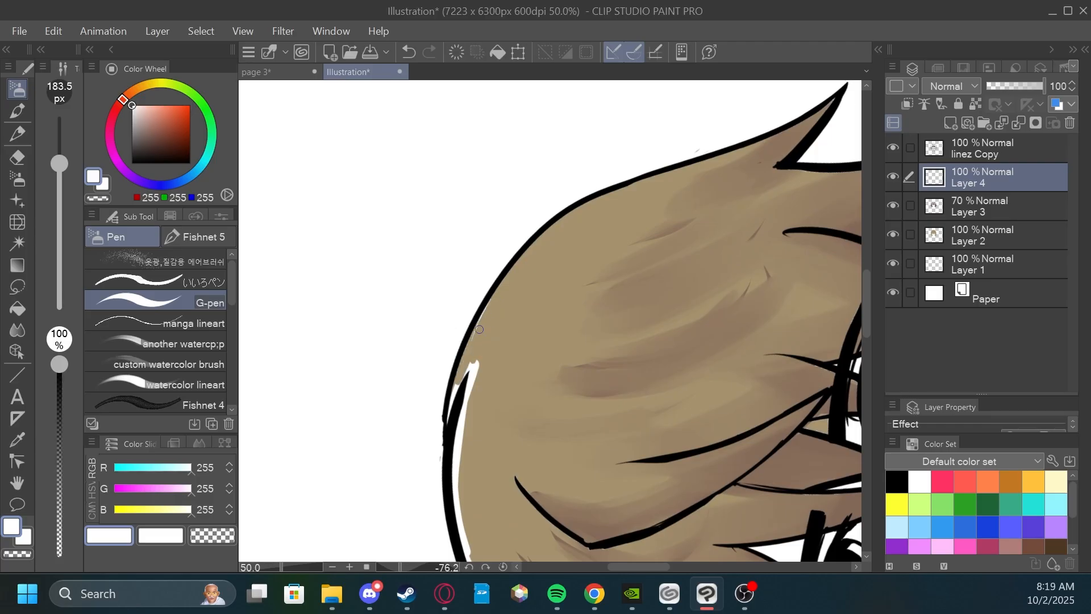
Continue the white rim highlight from the crown down the right outer edge and spikes of the hair.
left_click_drag(455, 398, 479, 324)
left_click_drag(448, 431, 487, 307)
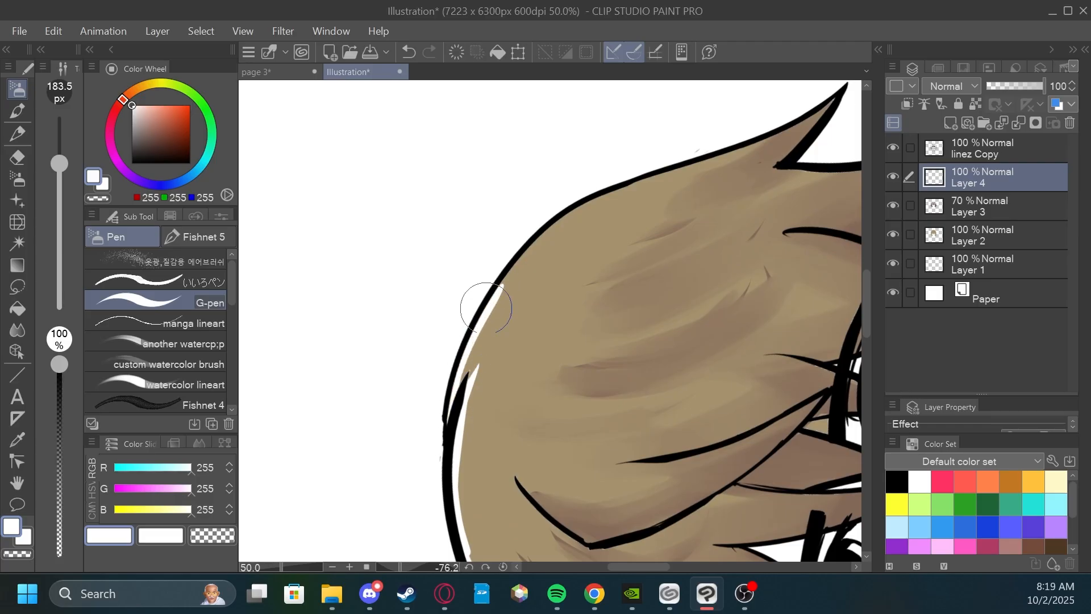
mouse_move(473, 348)
left_mouse_down()
mouse_move(494, 300)
mouse_move(575, 211)
left_mouse_up()
left_click_drag(498, 303, 588, 204)
mouse_move(662, 205)
left_mouse_down()
mouse_move(580, 189)
mouse_move(542, 310)
mouse_move(556, 235)
left_mouse_up()
mouse_move(503, 302)
left_mouse_down()
mouse_move(599, 173)
mouse_move(589, 372)
mouse_move(574, 380)
left_mouse_up()
left_click_drag(606, 338, 592, 294)
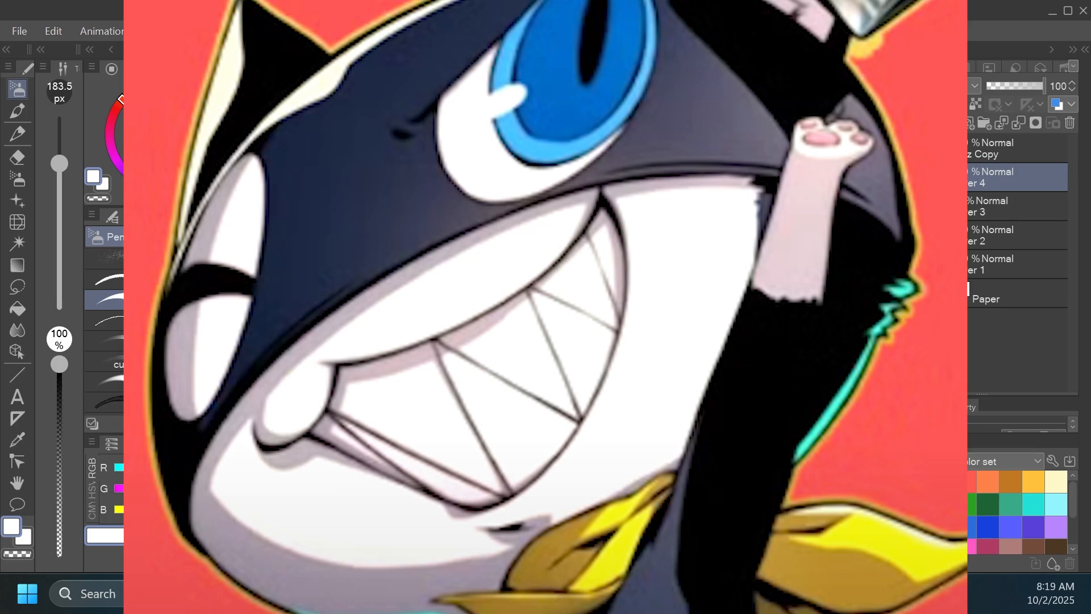
Create a new layer directly above Layer 3 and set the drawing color to light pink (246, 178, 207).
scroll(731, 257, "down", 2)
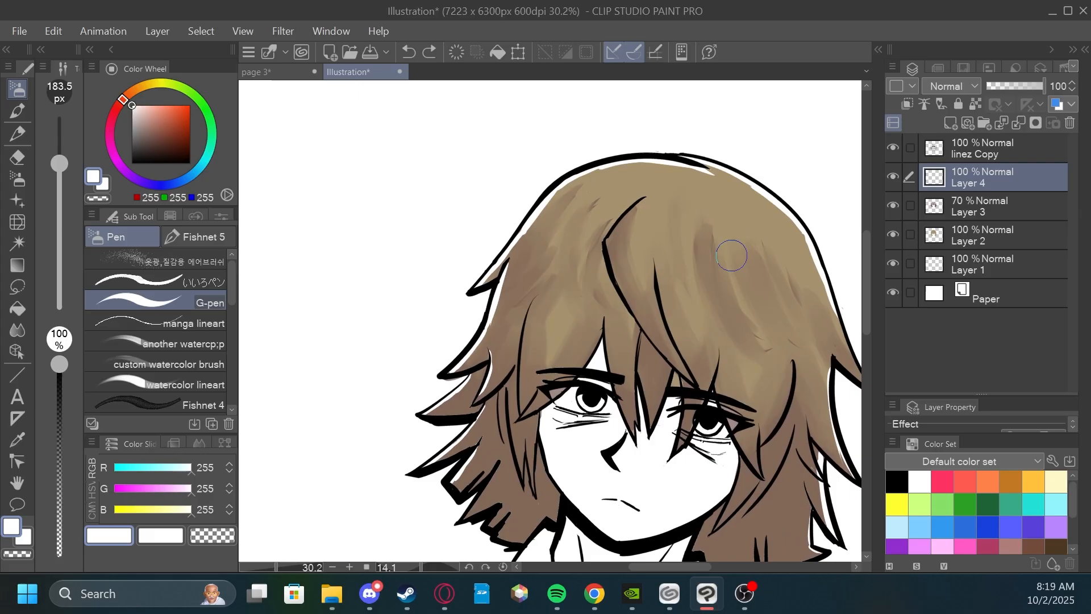
left_click(964, 196)
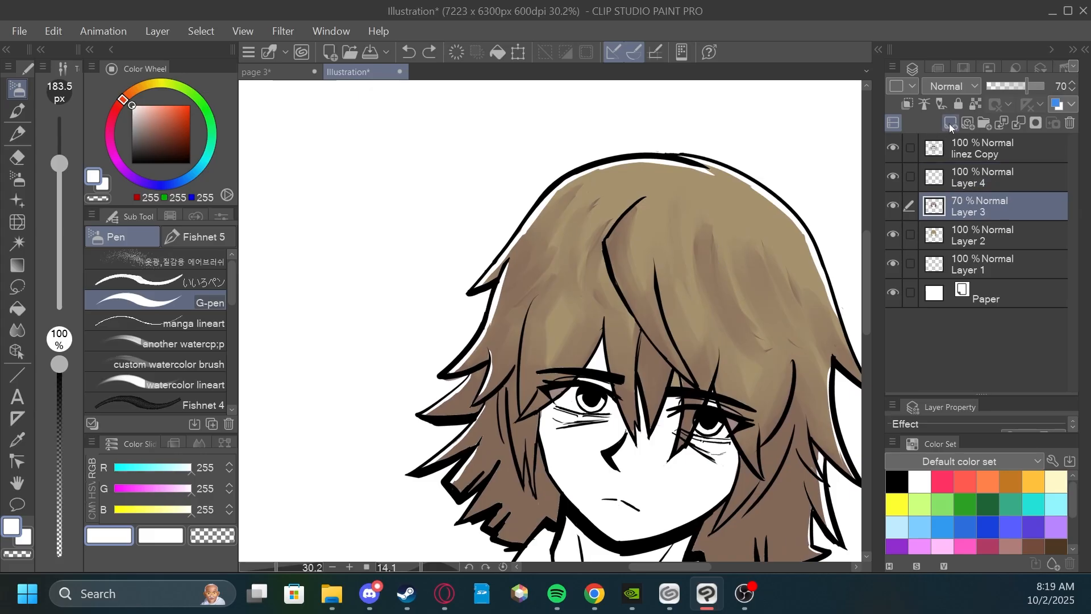
left_click(951, 124)
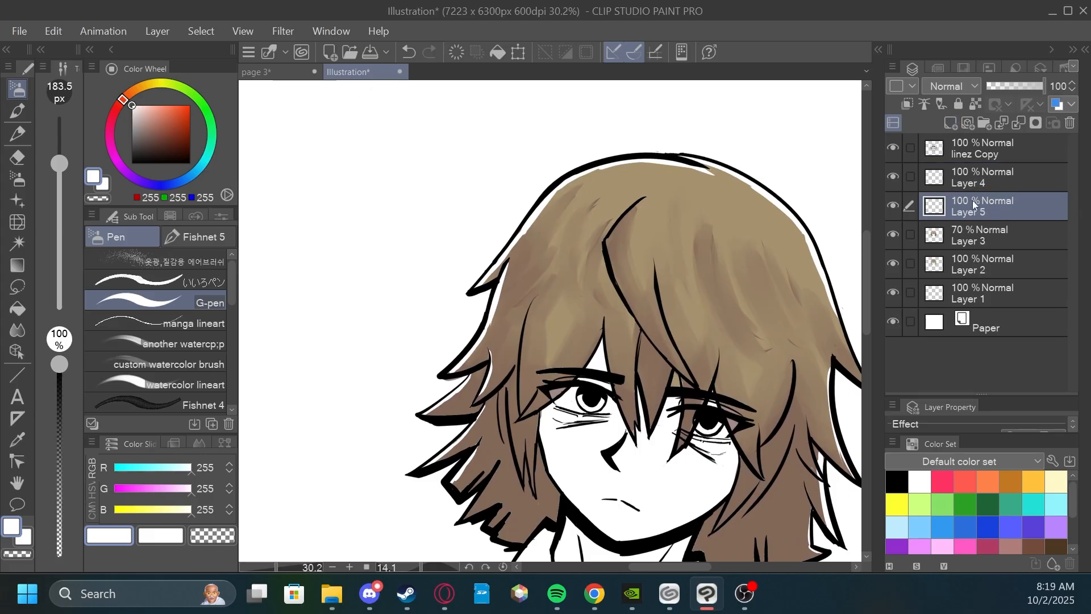
scroll(731, 312, "up", 2)
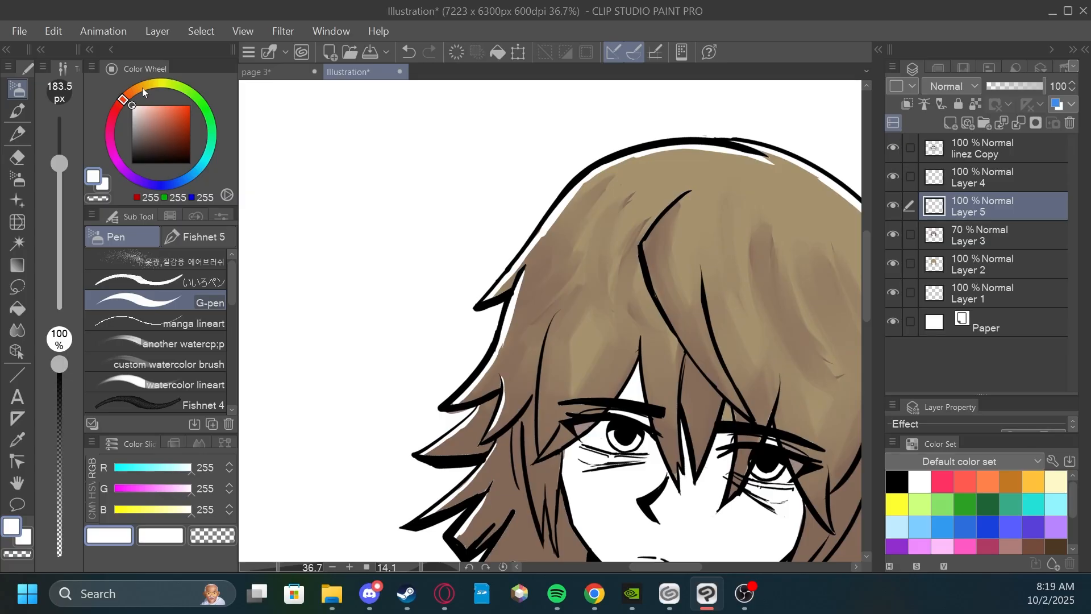
left_click(110, 130)
mouse_move(152, 112)
left_mouse_down()
mouse_move(142, 109)
mouse_move(154, 101)
left_mouse_up()
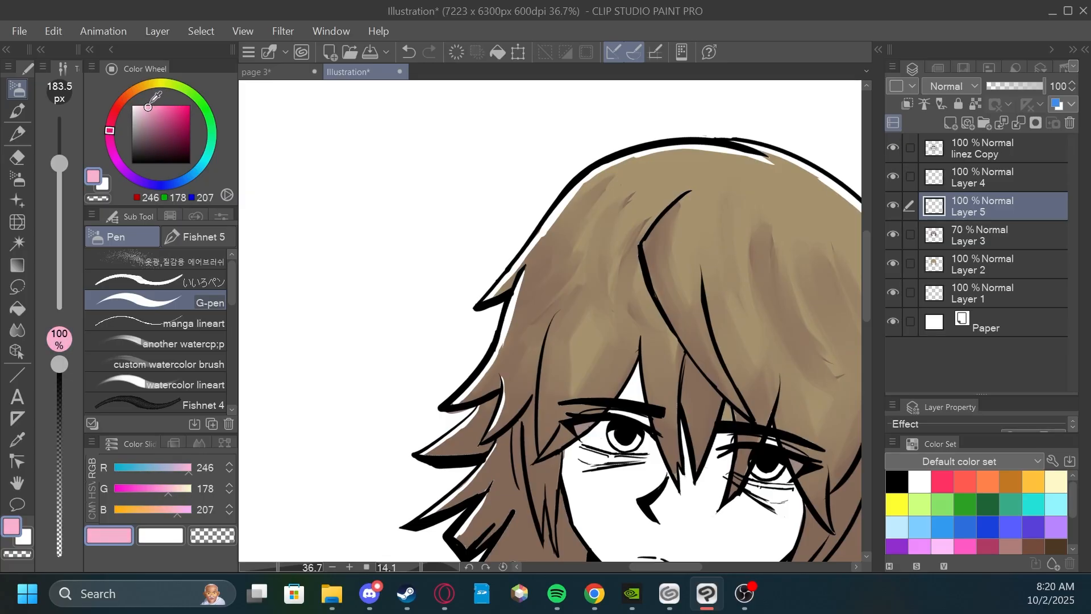
left_click_drag(678, 246, 645, 227)
scroll(646, 239, "down", 2)
scroll(638, 243, "up", 3)
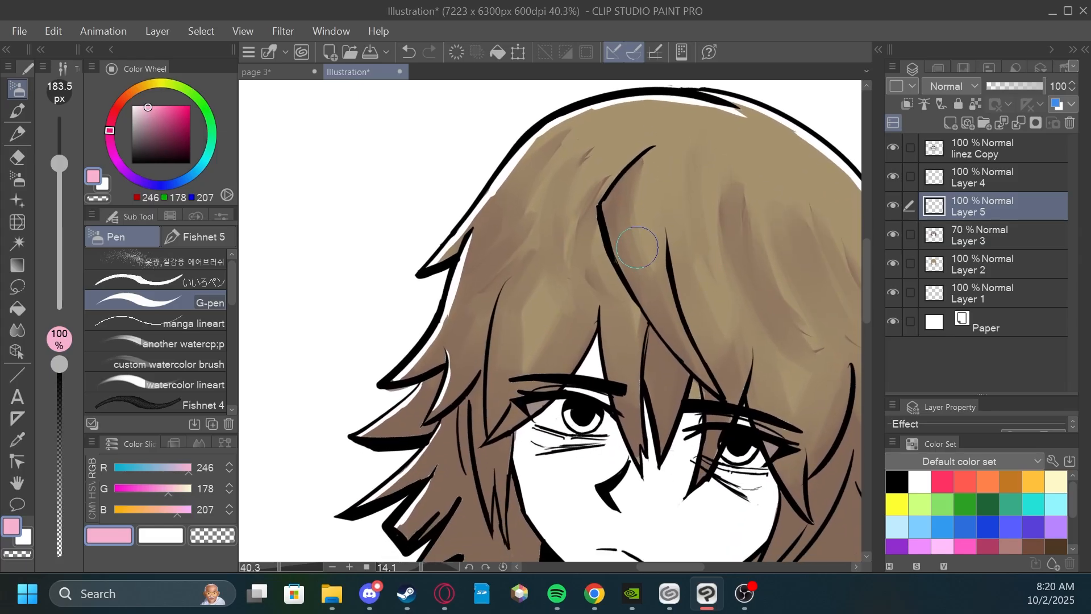
scroll(638, 244, "down", 1)
scroll(641, 245, "down", 1)
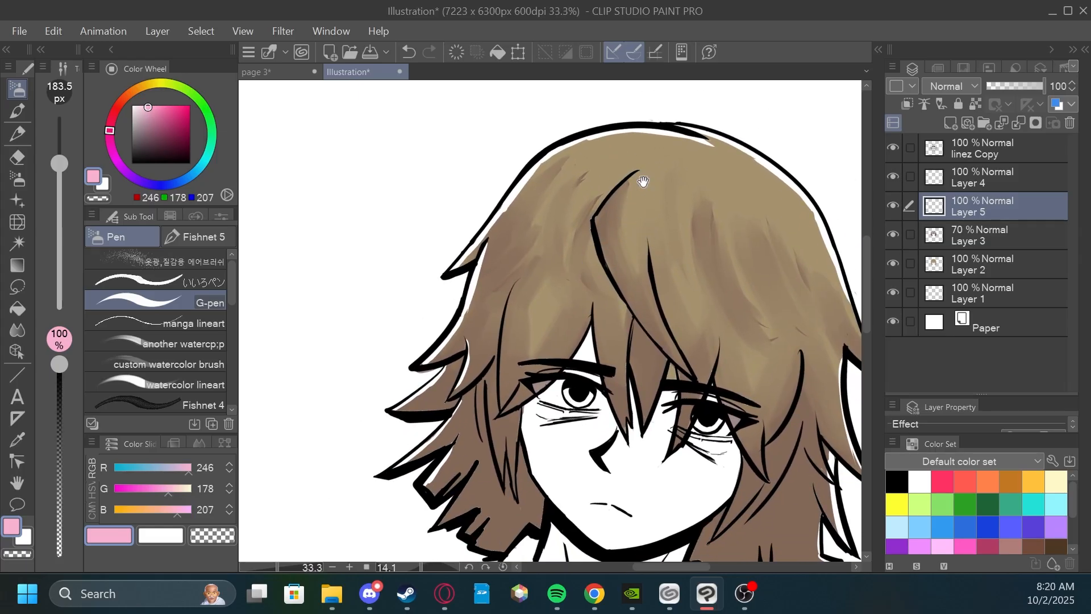
left_click_drag(644, 182, 635, 200)
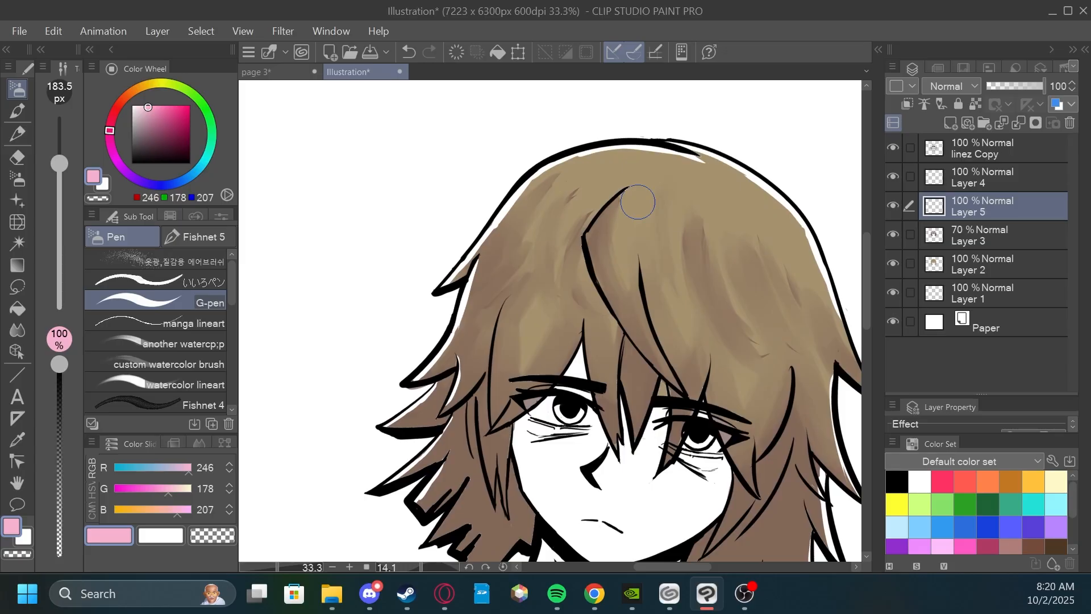
Paint a thin light pink rim just inside the white highlight along the hair's upper left edge and around the crown.
scroll(495, 226, "up", 8)
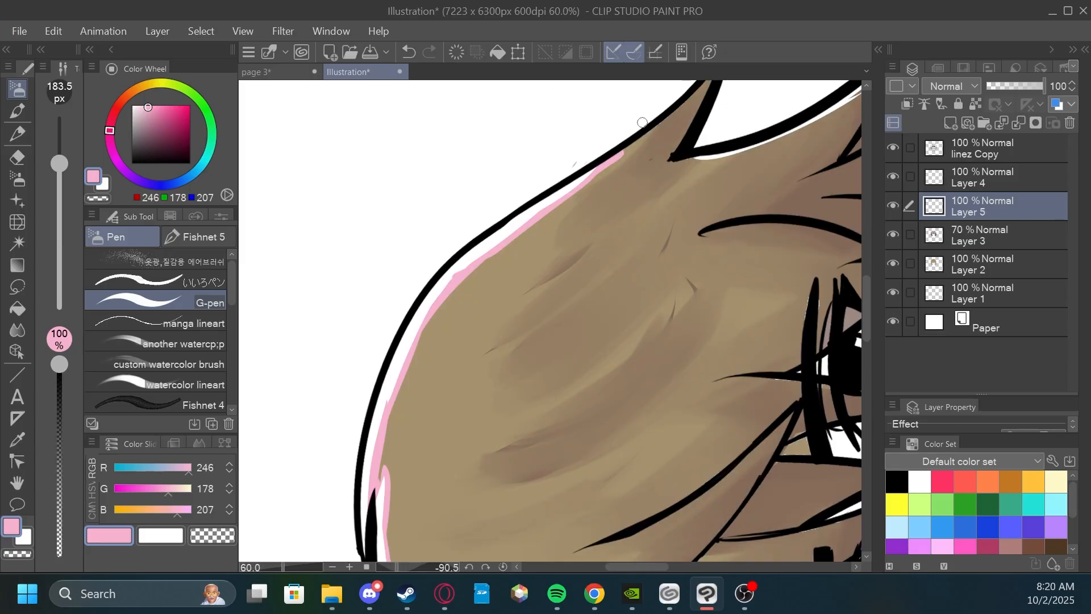
scroll(588, 207, "down", 5)
mouse_move(662, 161)
left_mouse_down()
mouse_move(585, 250)
mouse_move(692, 240)
mouse_move(703, 265)
left_mouse_up()
scroll(691, 240, "down", 1)
scroll(467, 249, "up", 2)
Continue the light pink rim down the upper spikes on the hair's left side, undoing and repainting stray strokes.
left_click_drag(427, 217, 391, 318)
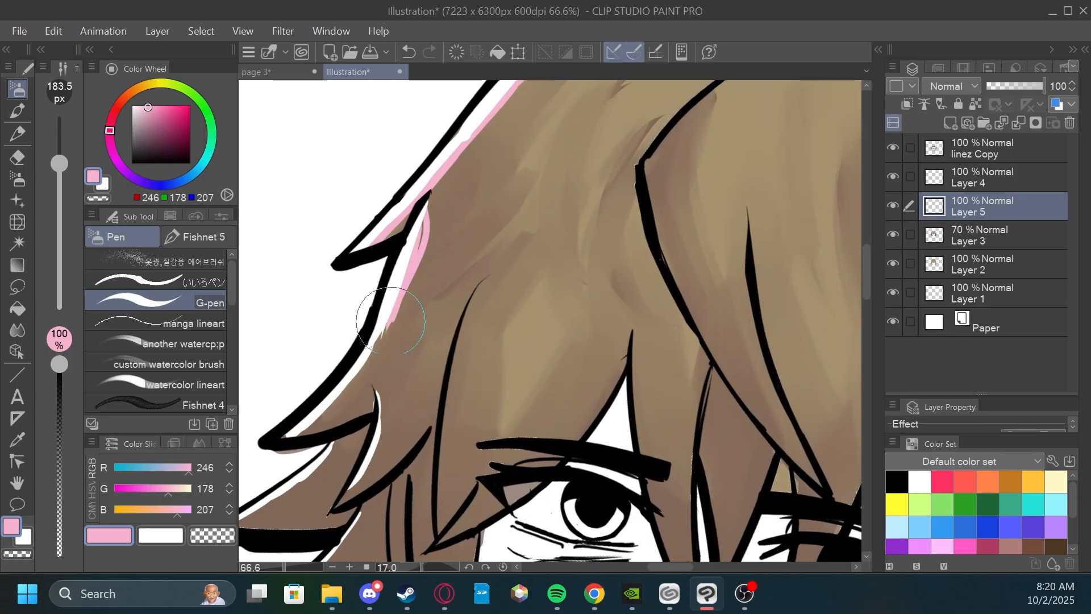
key("ctrl+z")
mouse_move(430, 194)
left_mouse_down()
mouse_move(358, 384)
mouse_move(382, 345)
mouse_move(300, 452)
left_mouse_up()
key("ctrl+z")
left_click_drag(382, 353, 317, 443)
left_click_drag(356, 398, 299, 437)
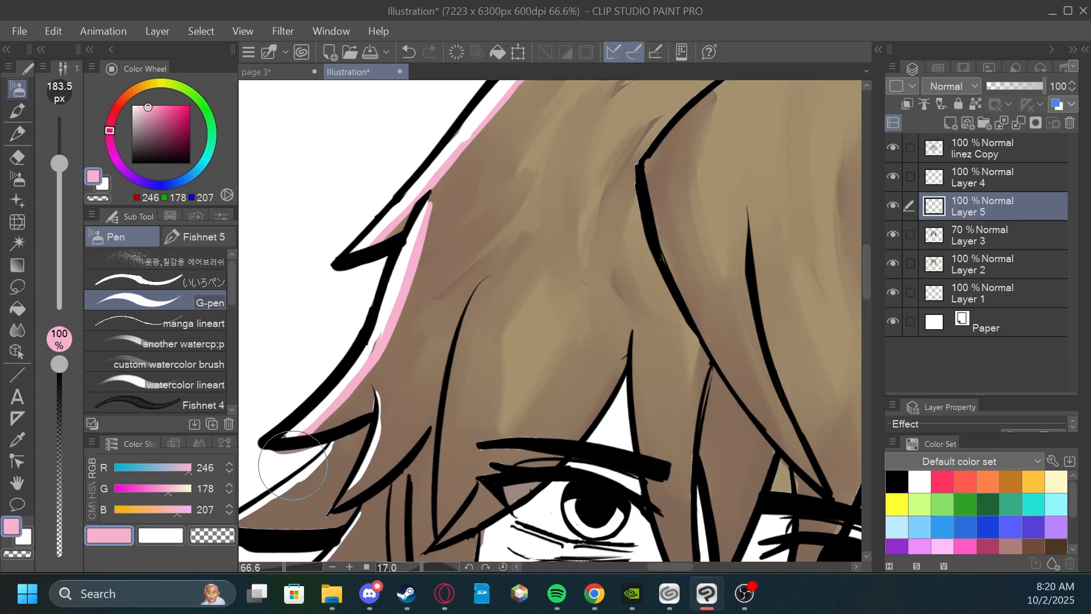
Extend the light pink rim along the lower left hair spikes and the hair's right outer edge.
mouse_move(411, 404)
left_mouse_down()
mouse_move(446, 324)
mouse_move(372, 422)
left_mouse_up()
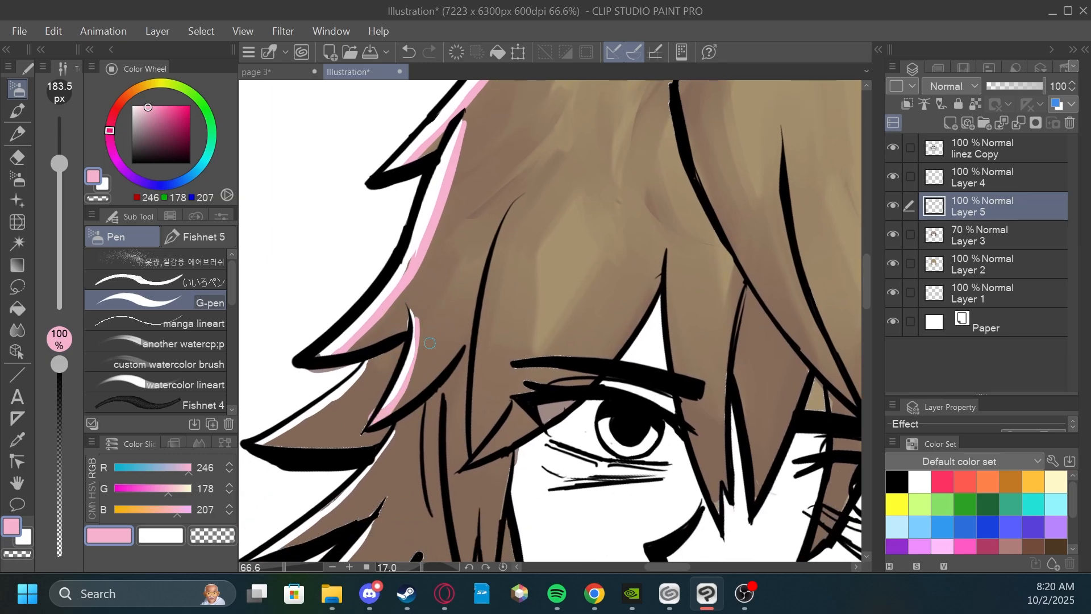
mouse_move(418, 363)
left_mouse_down()
mouse_move(373, 434)
mouse_move(520, 246)
mouse_move(379, 335)
mouse_move(490, 247)
left_mouse_up()
mouse_move(511, 316)
left_mouse_down()
mouse_move(547, 231)
mouse_move(518, 286)
mouse_move(429, 358)
left_mouse_up()
mouse_move(512, 341)
left_mouse_down()
mouse_move(522, 273)
mouse_move(476, 334)
left_mouse_up()
scroll(551, 307, "down", 2)
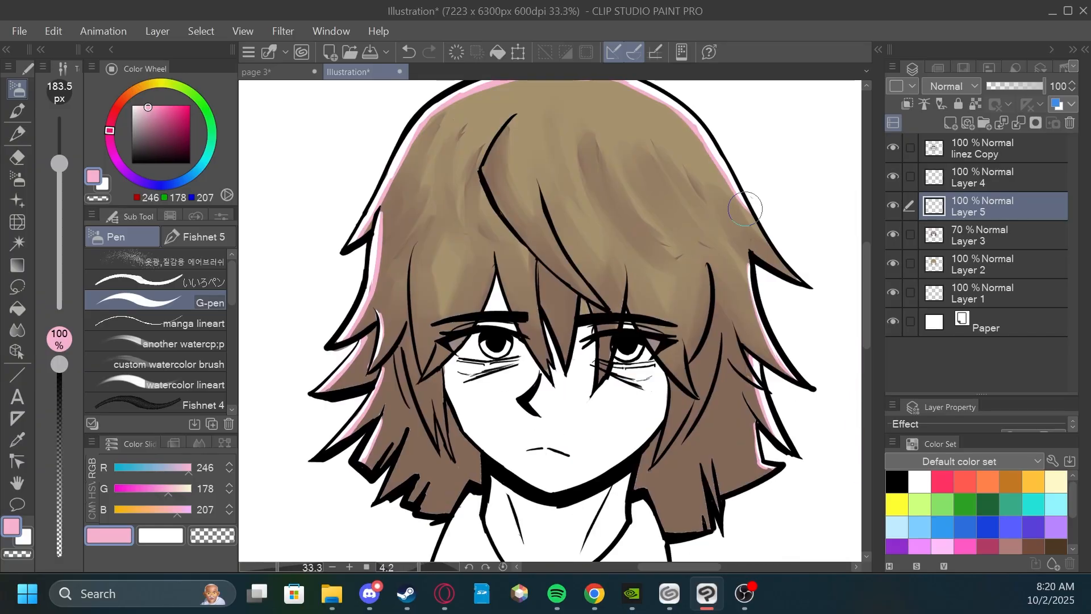
left_click_drag(745, 209, 743, 224)
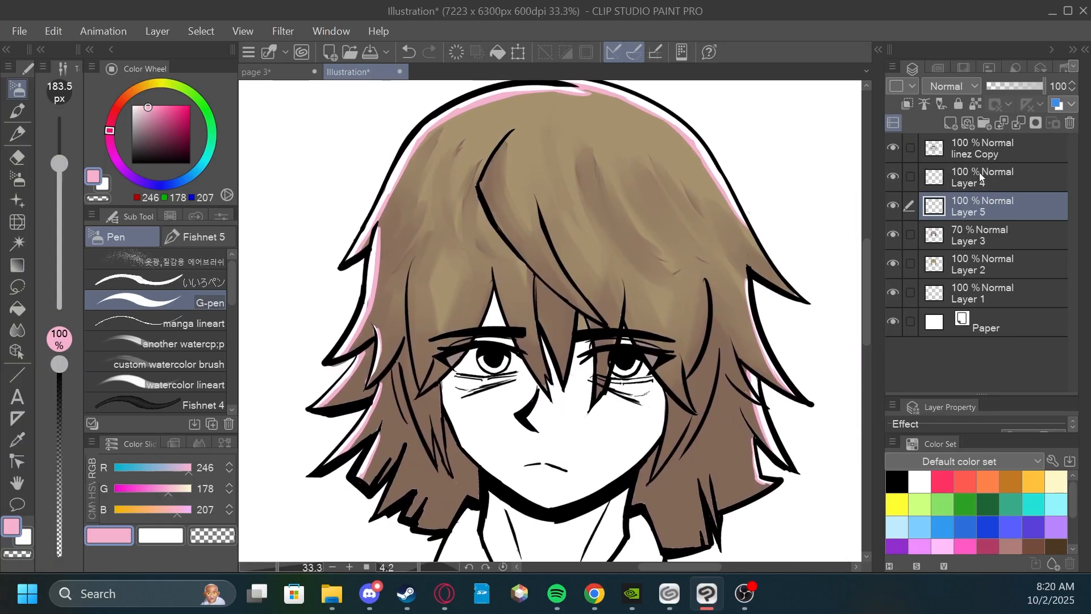
Create a new layer directly above Layer 3 and set the drawing color to a paler pink (239, 196, 214).
left_click(980, 178)
left_click(977, 205)
left_click(973, 232)
left_click(951, 123)
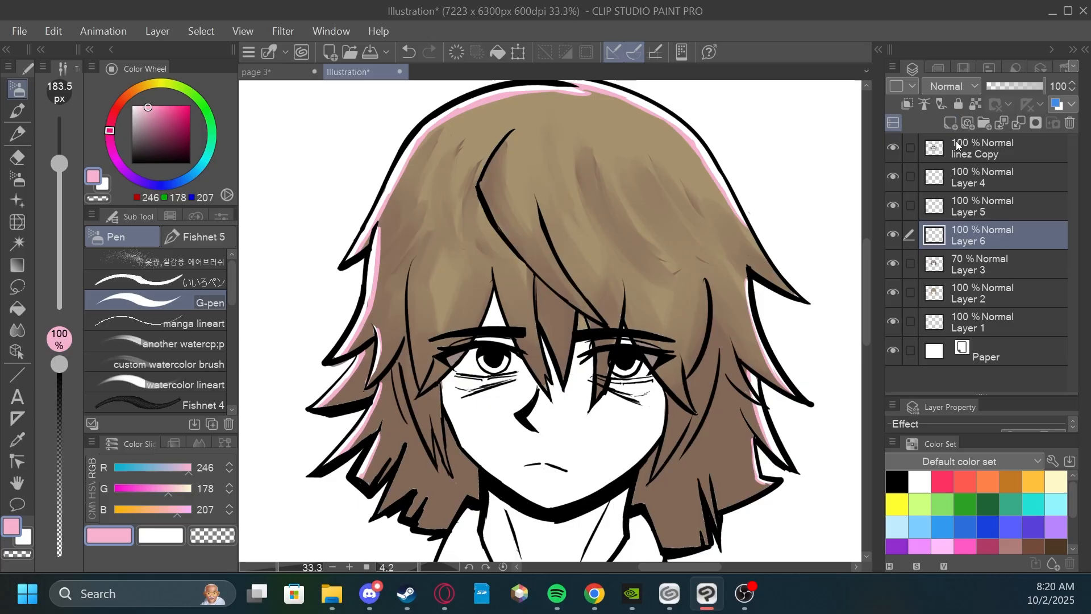
left_click_drag(676, 279, 704, 317)
scroll(702, 322, "up", 1)
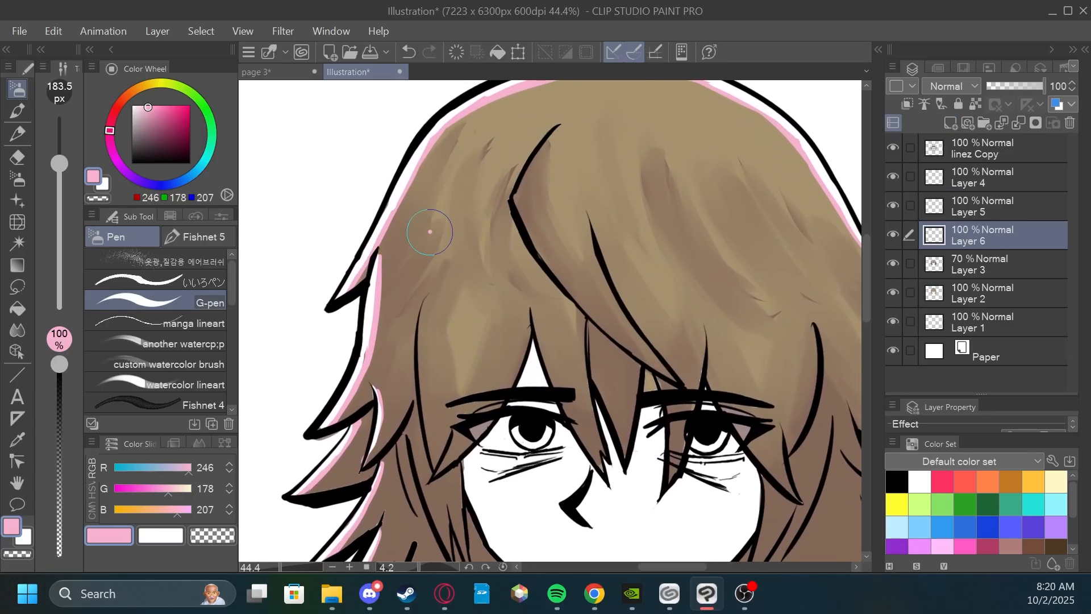
left_click_drag(428, 227, 449, 284)
key("ctrl+z")
left_click_drag(536, 203, 527, 236)
left_click(142, 107)
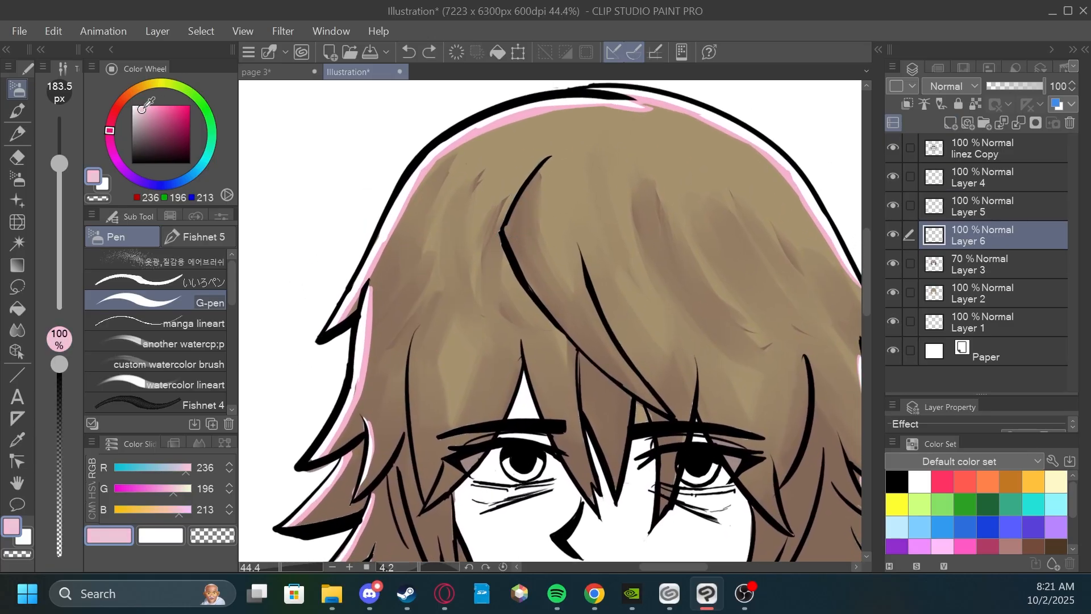
left_click_drag(475, 326, 462, 339)
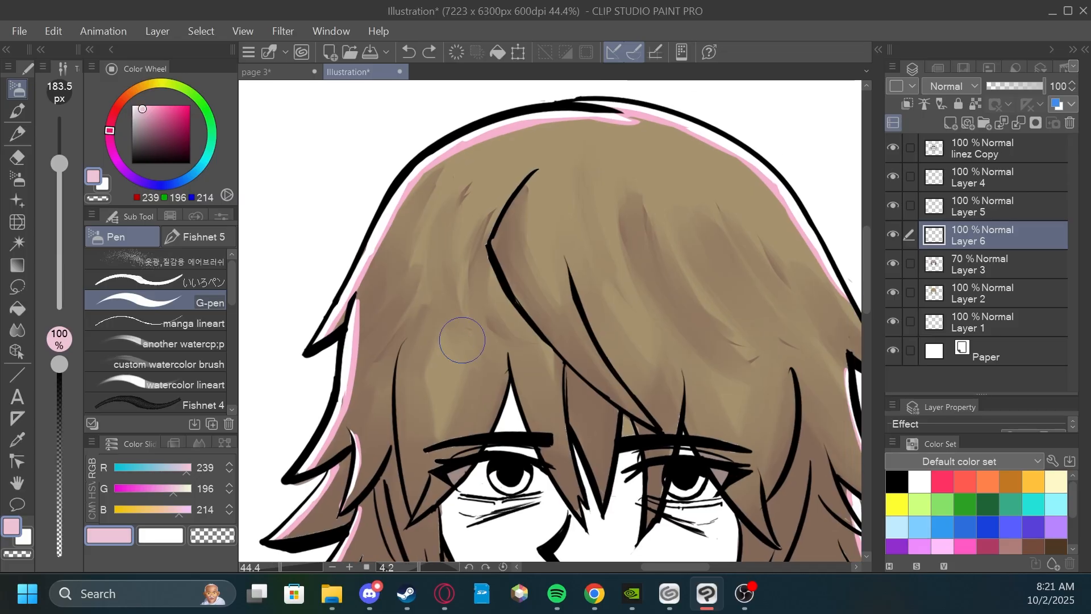
Paint pale pink highlight patches and streaks across the hair on both sides of the parting and along the central strand.
mouse_move(400, 219)
left_mouse_down()
mouse_move(384, 275)
mouse_move(399, 241)
mouse_move(422, 283)
left_mouse_up()
left_click_drag(437, 266, 441, 292)
left_click_drag(458, 240, 461, 379)
left_click_drag(457, 319, 466, 217)
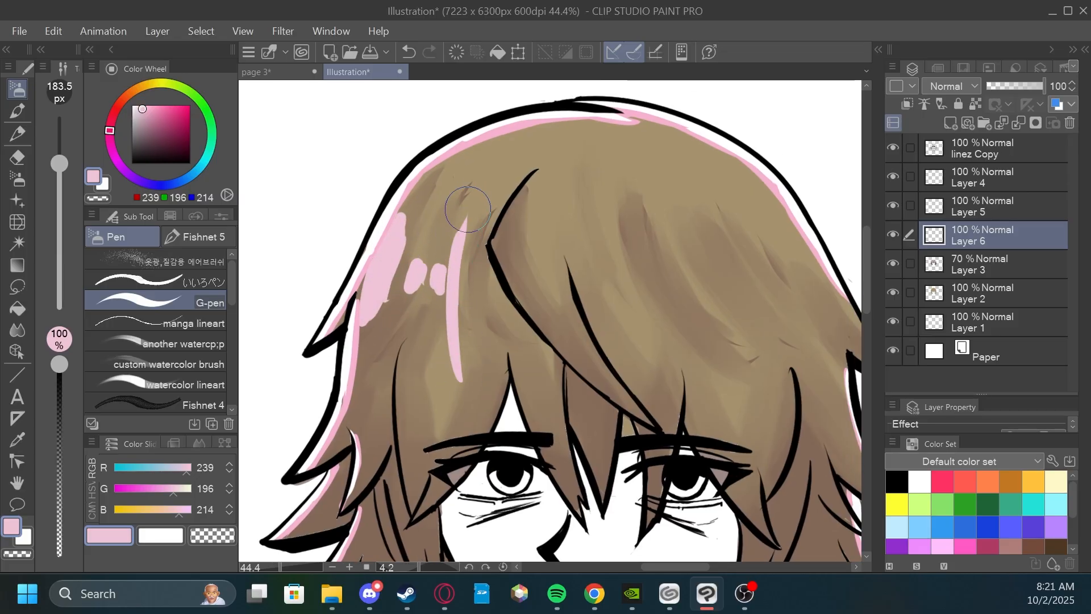
left_click_drag(486, 273, 488, 295)
mouse_move(494, 239)
left_mouse_down()
mouse_move(549, 337)
mouse_move(596, 383)
left_mouse_up()
left_click_drag(597, 232, 588, 222)
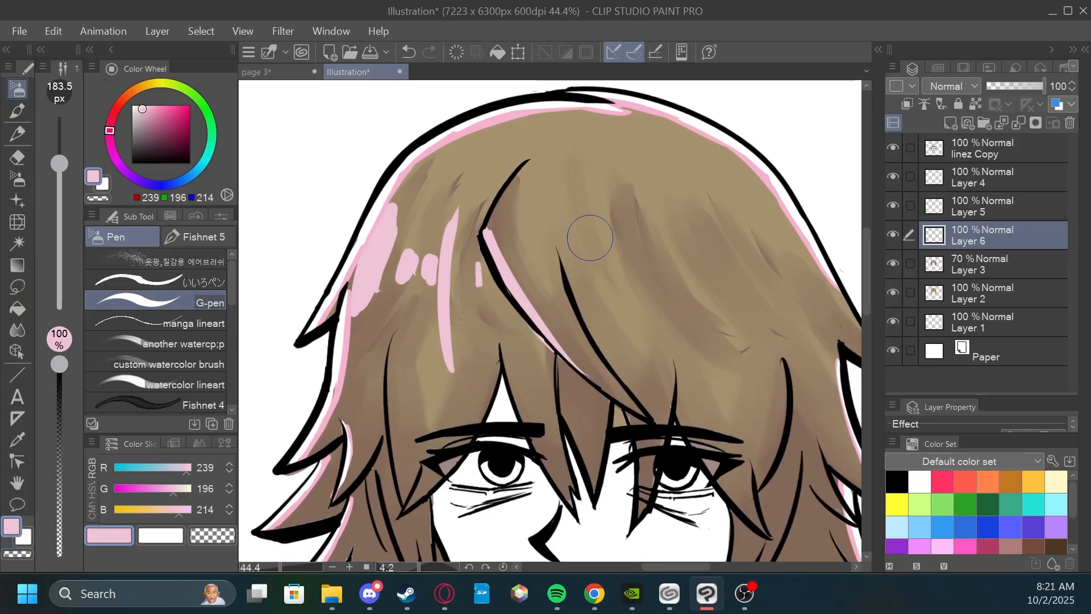
left_click_drag(596, 265, 602, 274)
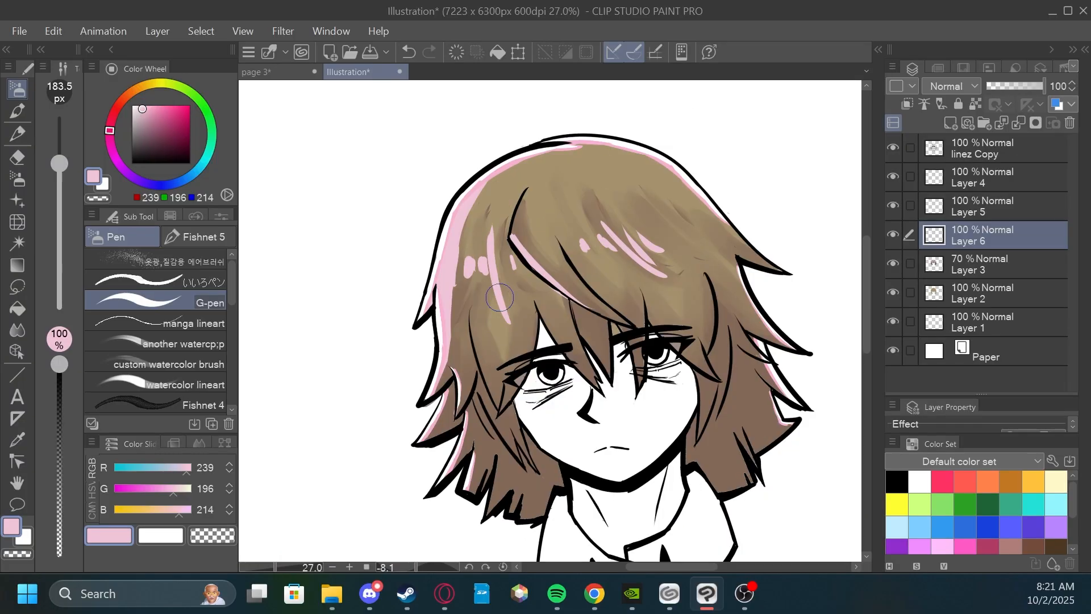
scroll(496, 210, "up", 3)
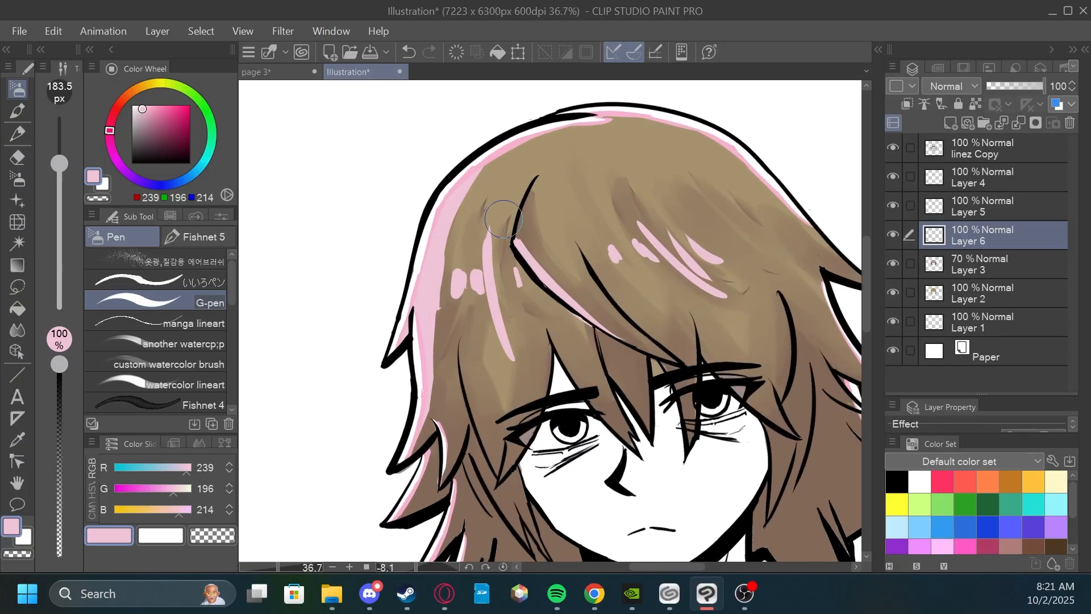
Blend the pale pink highlights on the left side of the hair into the brown with the Painterly blender.
left_click(14, 331)
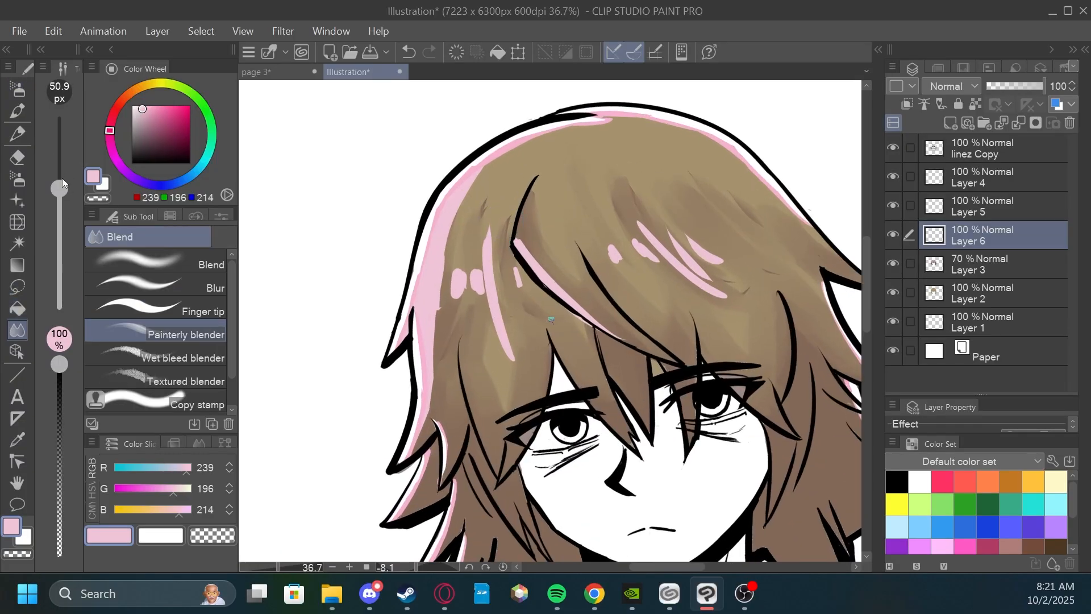
scroll(441, 229, "up", 2)
left_click_drag(452, 243, 445, 270)
left_click_drag(479, 178, 443, 253)
left_click_drag(493, 153, 437, 309)
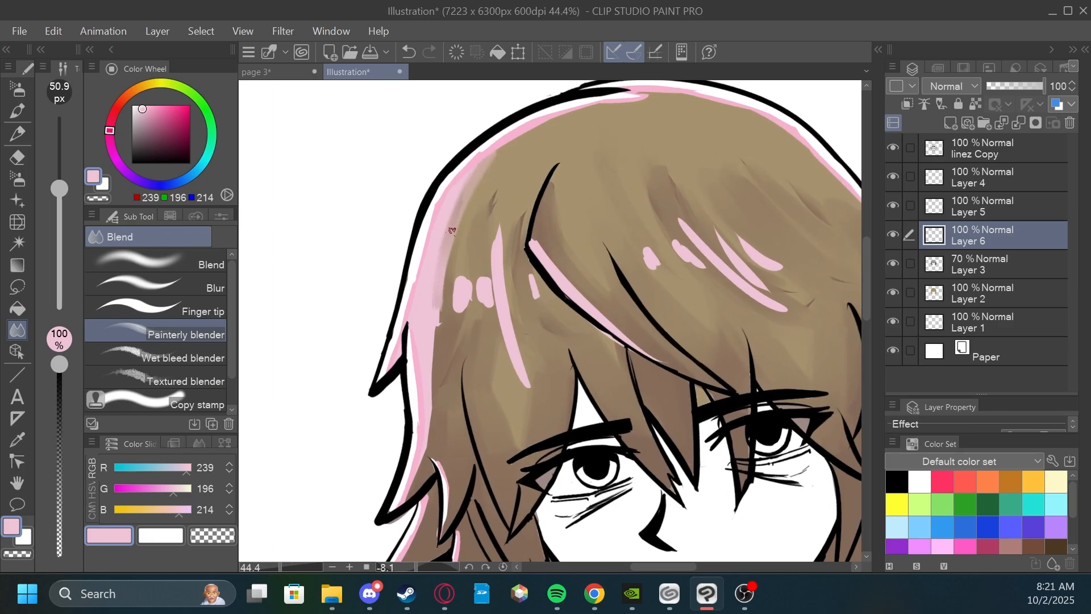
mouse_move(452, 230)
left_mouse_down()
mouse_move(424, 471)
mouse_move(410, 498)
left_mouse_up()
left_click_drag(439, 271, 426, 413)
left_click_drag(471, 174, 436, 272)
mouse_move(443, 209)
left_mouse_down()
mouse_move(419, 335)
mouse_move(447, 318)
left_mouse_up()
mouse_move(459, 257)
left_mouse_down()
mouse_move(459, 311)
mouse_move(488, 310)
left_mouse_up()
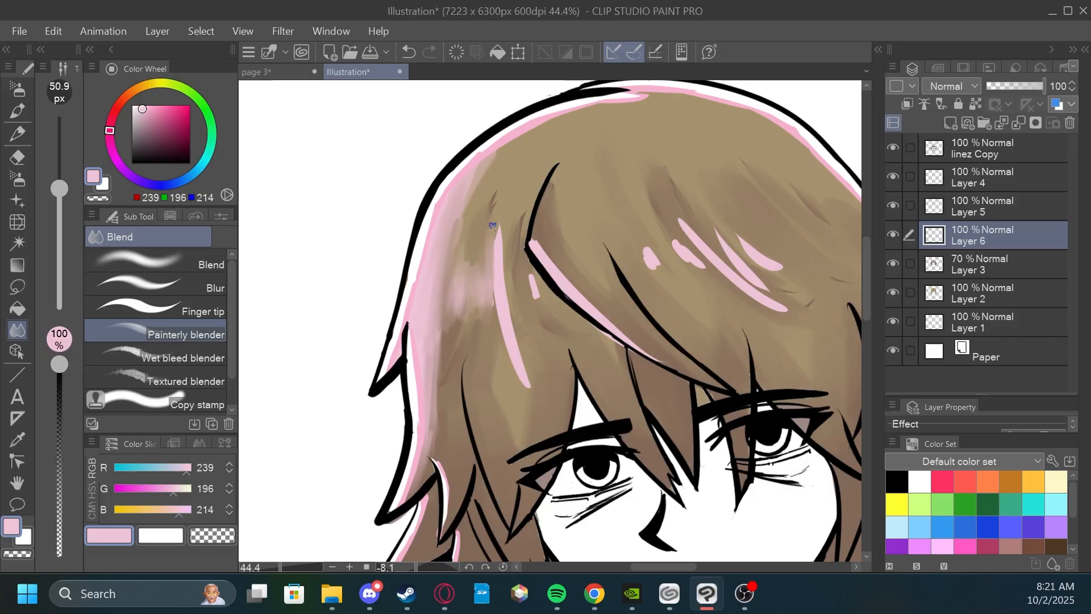
mouse_move(492, 225)
left_mouse_down()
mouse_move(522, 384)
mouse_move(522, 347)
left_mouse_up()
left_click_drag(529, 267, 535, 298)
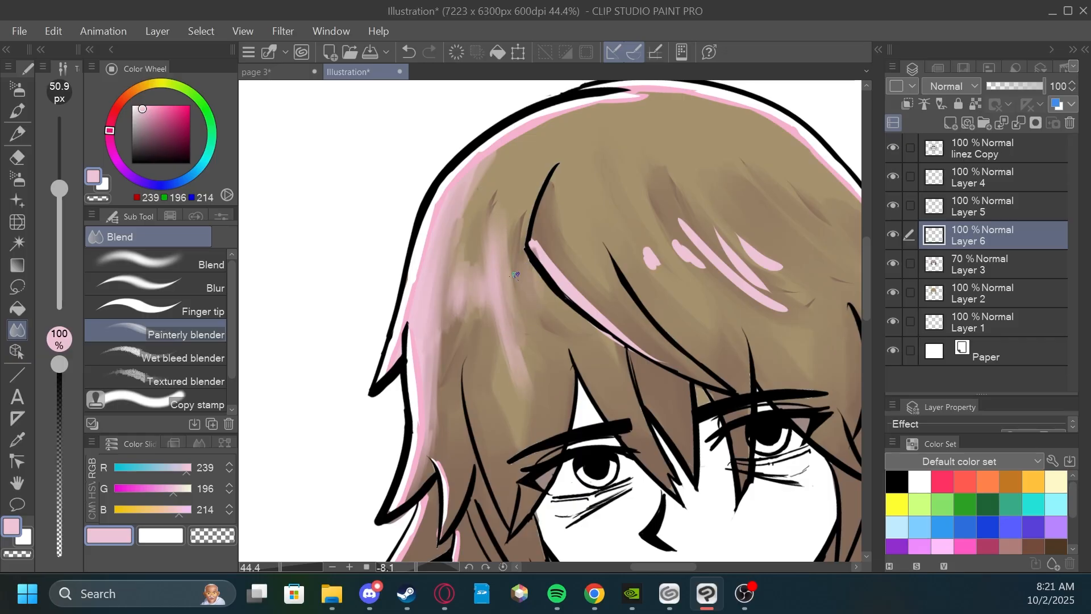
Blend the pale pink highlights on the central strand and the right side of the hair into the brown.
left_click_drag(532, 243, 643, 361)
left_click_drag(569, 279, 660, 362)
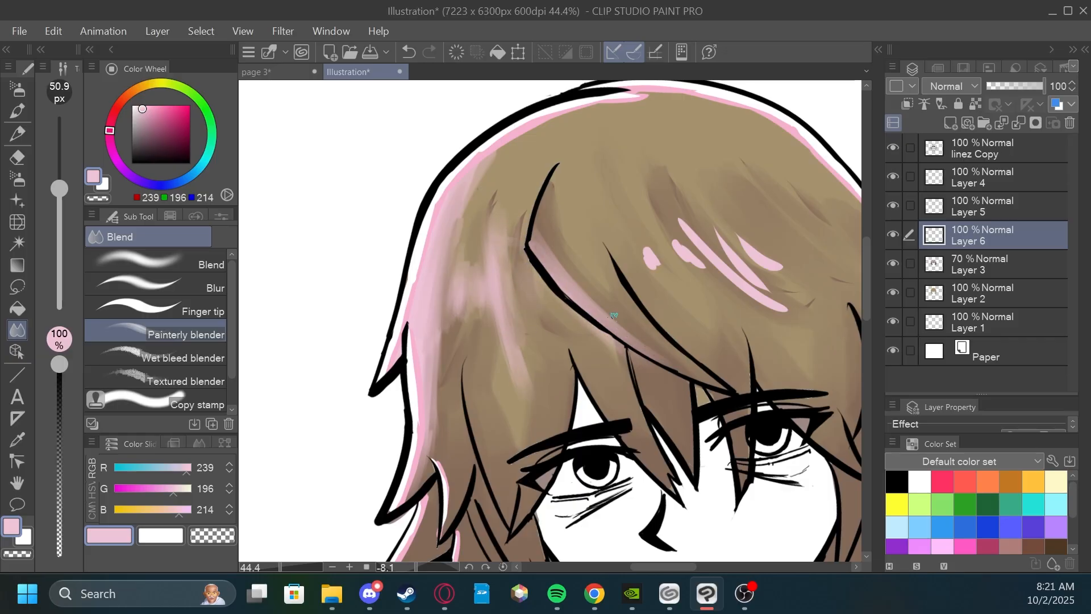
left_click_drag(684, 172, 714, 205)
mouse_move(660, 254)
left_mouse_down()
mouse_move(664, 306)
mouse_move(715, 307)
left_mouse_up()
left_click_drag(694, 247, 782, 368)
mouse_move(730, 269)
left_mouse_down()
mouse_move(763, 328)
mouse_move(768, 292)
left_mouse_up()
left_click_drag(656, 274, 664, 299)
scroll(658, 283, "down", 1)
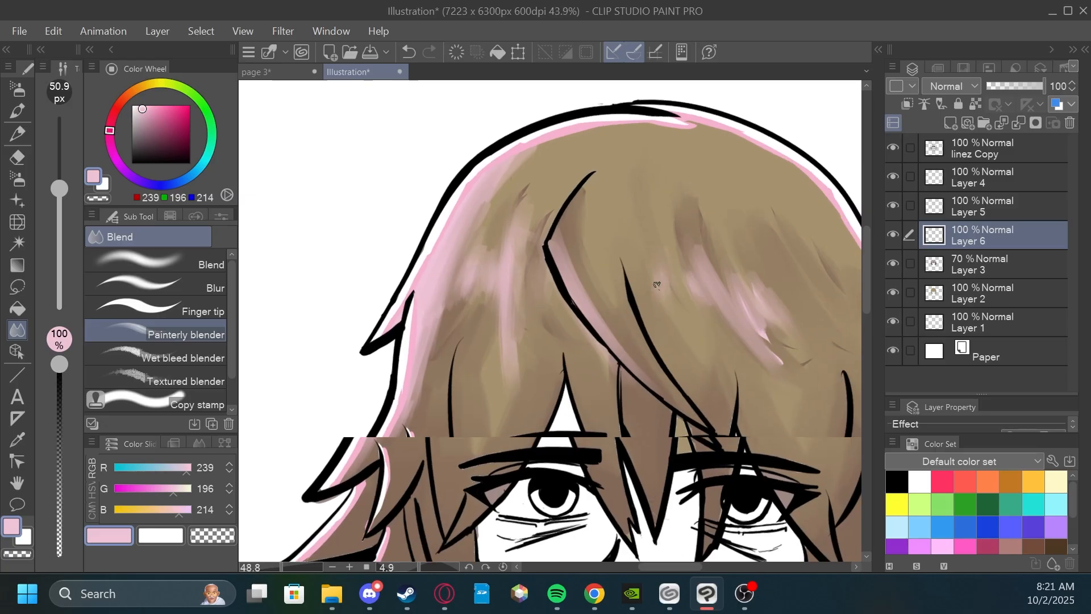
Add more pale pink G-pen streaks beside the parting, above the left eye and next to the central strand.
left_click(17, 89)
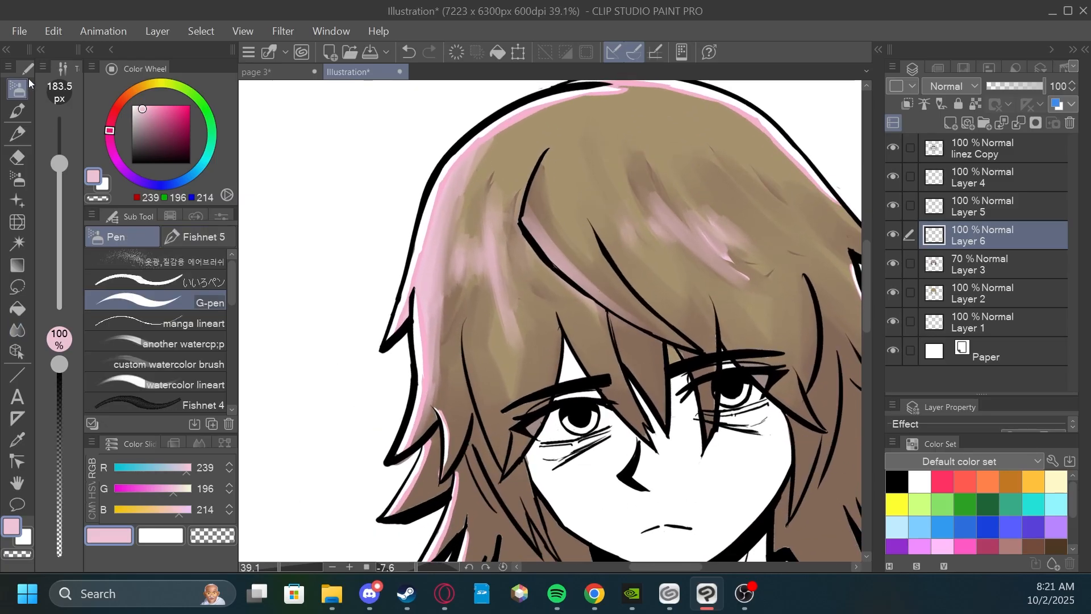
left_click_drag(679, 153, 731, 239)
mouse_move(634, 218)
left_mouse_down()
mouse_move(661, 351)
mouse_move(654, 307)
left_mouse_up()
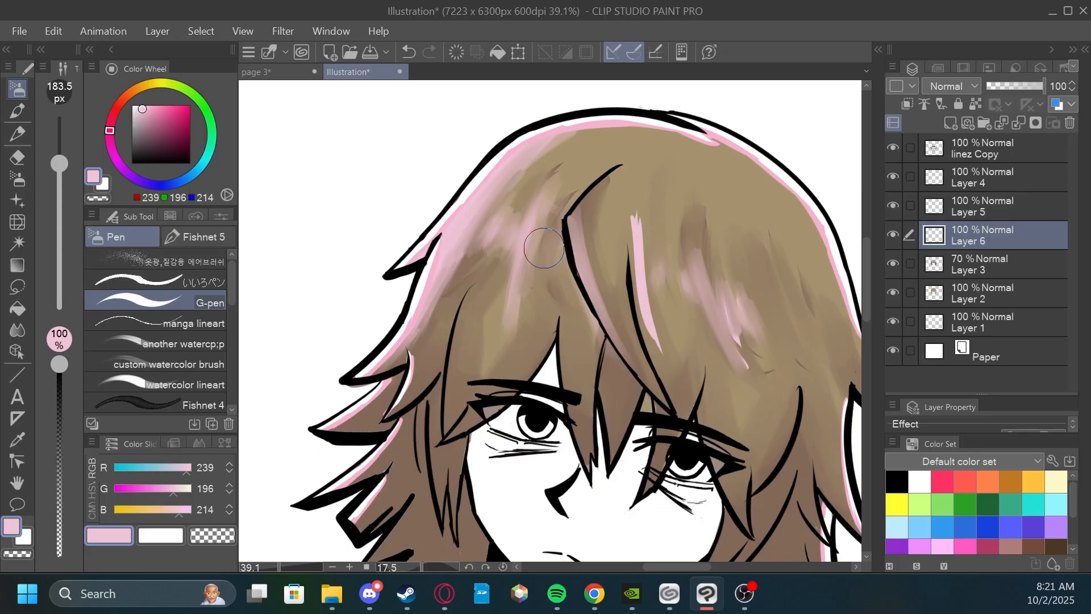
left_click_drag(551, 230, 506, 361)
left_click_drag(577, 292, 578, 328)
scroll(578, 329, "up", 2)
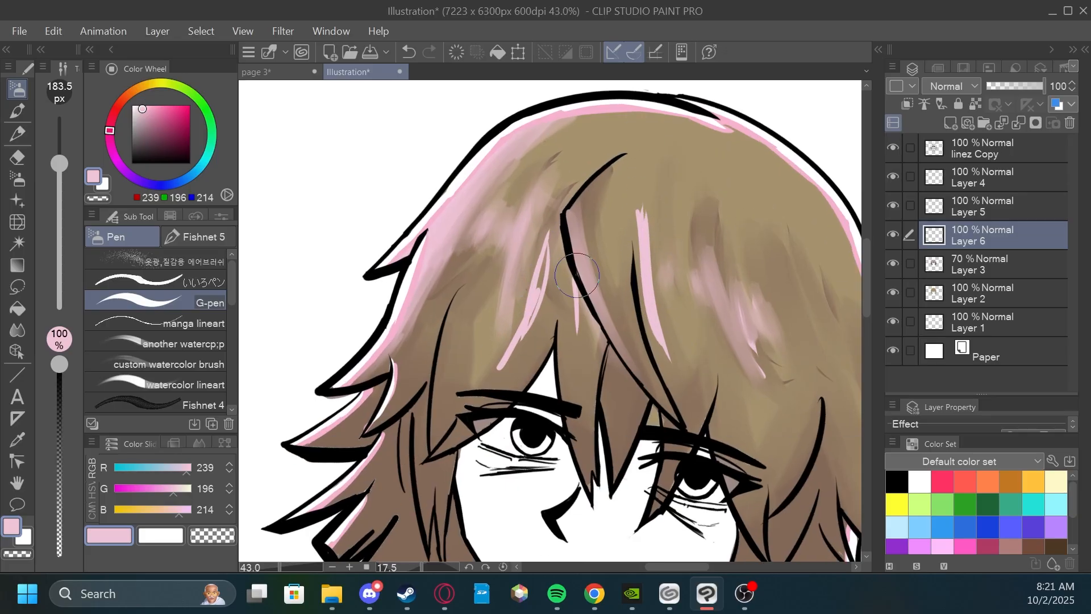
Soften the new pink streaks around the parting and central strand with the Painterly blender.
key("j")
left_click_drag(531, 262, 496, 376)
left_click_drag(547, 244, 522, 335)
mouse_move(546, 270)
left_mouse_down()
mouse_move(529, 333)
mouse_move(577, 336)
left_mouse_up()
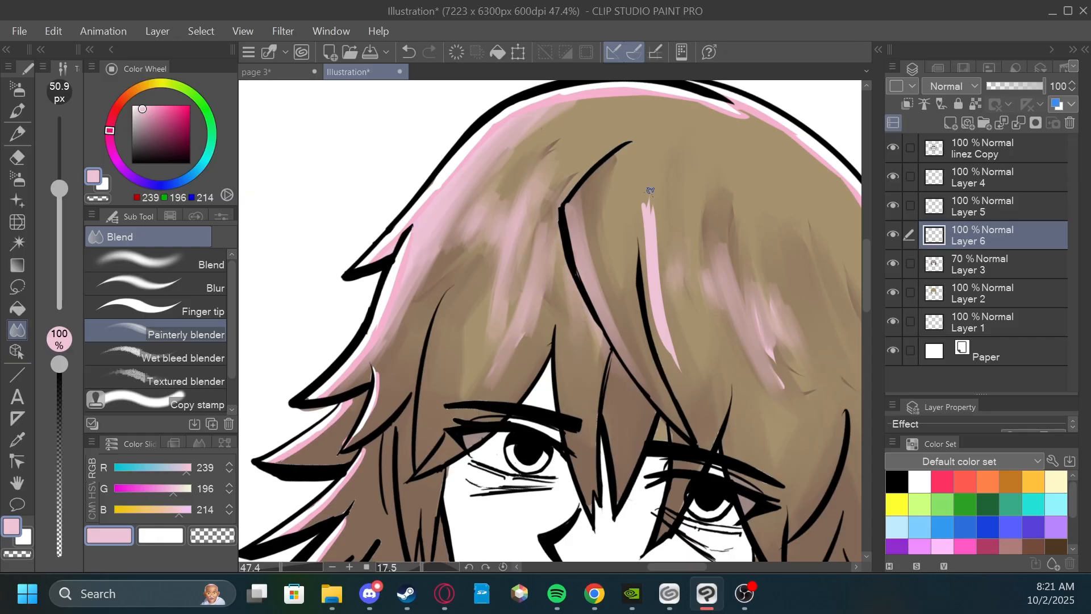
mouse_move(650, 193)
left_mouse_down()
mouse_move(677, 366)
mouse_move(656, 321)
mouse_move(654, 203)
mouse_move(677, 345)
left_mouse_up()
scroll(676, 256, "down", 3)
scroll(701, 222, "up", 2)
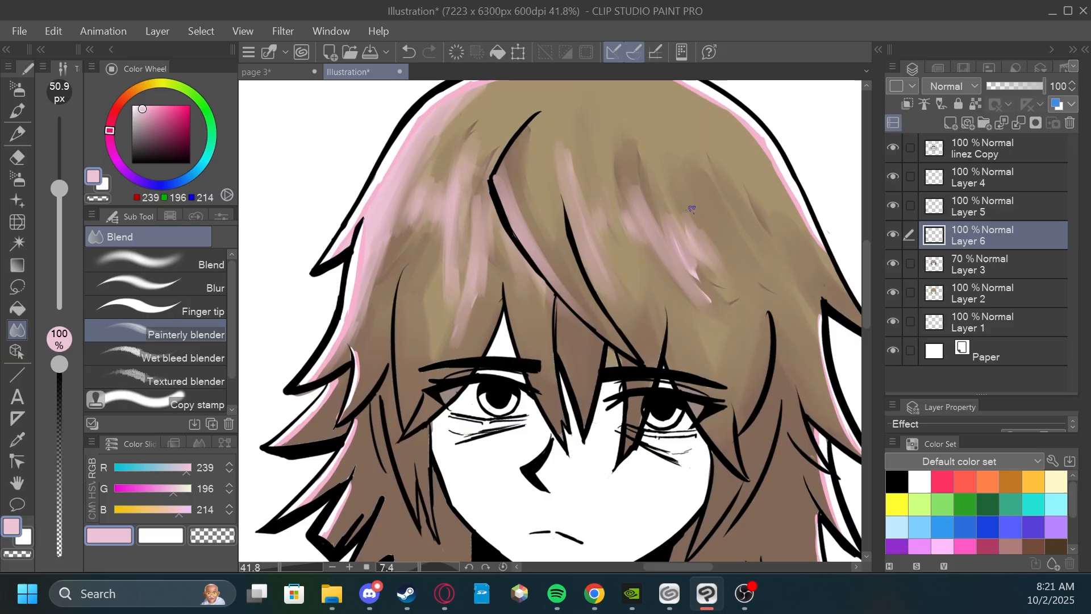
Paint several pale pink G-pen streaks down the lower left bangs beside the left eye.
key("p")
left_click_drag(415, 253, 399, 369)
mouse_move(408, 414)
left_mouse_down()
mouse_move(415, 263)
mouse_move(407, 406)
left_mouse_up()
left_click_drag(429, 297, 423, 359)
left_click_drag(437, 283, 425, 348)
mouse_move(388, 288)
left_mouse_down()
mouse_move(381, 328)
mouse_move(369, 360)
left_mouse_up()
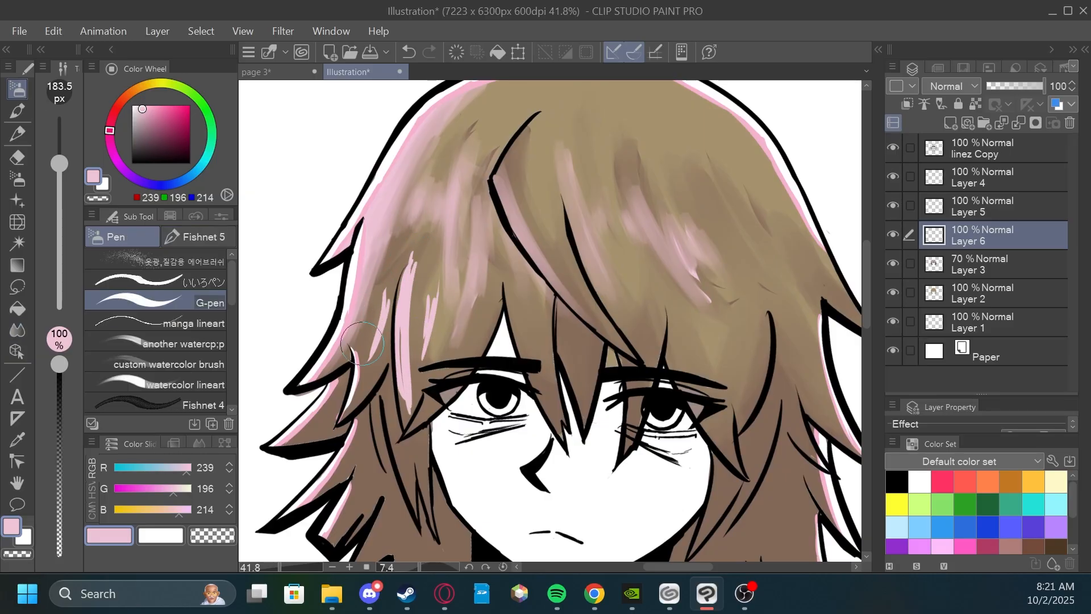
Blend the pink streaks of the lower left bangs downward into the brown hair with the Painterly blender.
key("j")
mouse_move(380, 293)
left_mouse_down()
mouse_move(371, 355)
mouse_move(386, 285)
mouse_move(371, 358)
left_mouse_up()
left_click_drag(411, 259, 400, 391)
mouse_move(402, 304)
left_mouse_down()
mouse_move(409, 416)
mouse_move(414, 272)
left_mouse_up()
mouse_move(416, 257)
left_mouse_down()
mouse_move(408, 343)
mouse_move(427, 328)
mouse_move(368, 465)
left_mouse_up()
scroll(417, 317, "down", 1)
scroll(427, 328, "up", 1)
left_click_drag(367, 364, 364, 467)
left_click_drag(370, 335, 360, 475)
left_click_drag(381, 341, 365, 446)
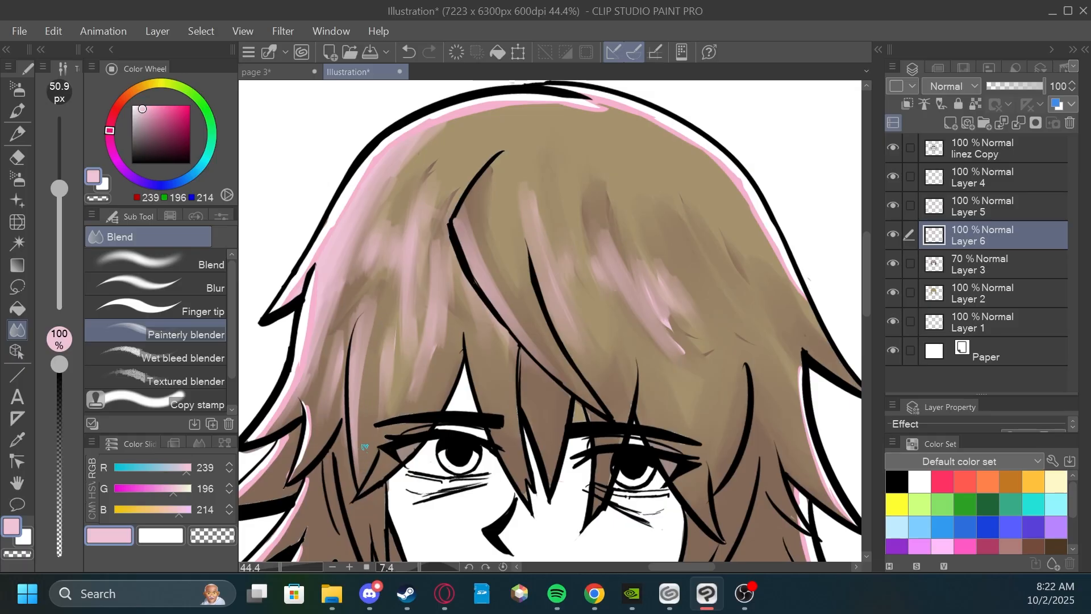
Smooth the remaining pink highlights between the left bangs and the parting into soft vertical strands.
left_click_drag(362, 368, 358, 463)
mouse_move(387, 334)
left_mouse_down()
mouse_move(383, 387)
mouse_move(391, 370)
left_mouse_up()
left_click_drag(411, 247, 399, 323)
left_click_drag(428, 289, 414, 384)
left_click_drag(434, 243, 432, 366)
scroll(452, 329, "down", 1)
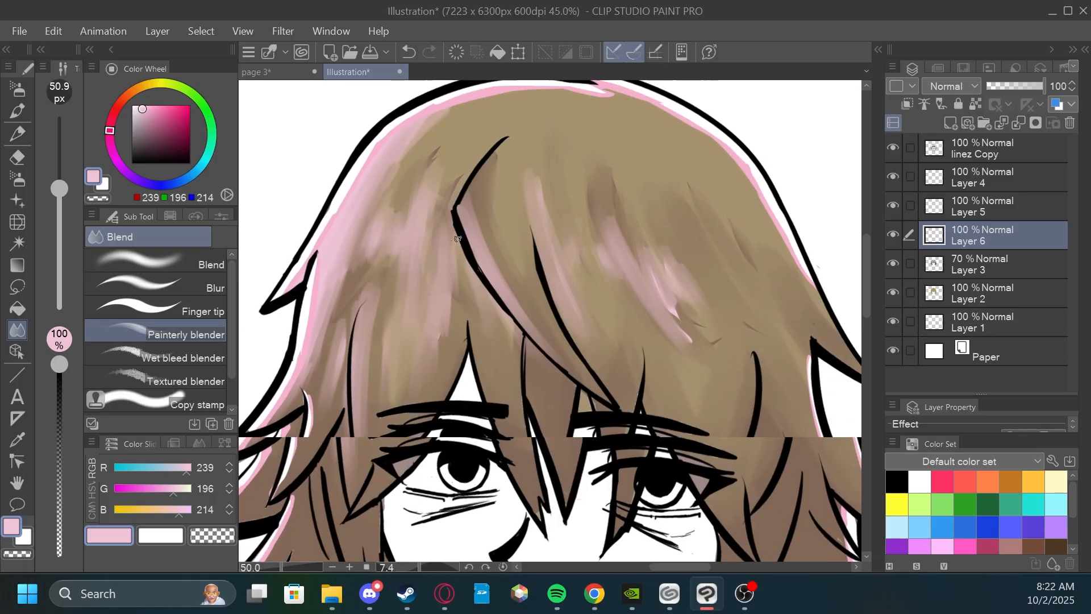
left_click_drag(452, 329, 479, 228)
scroll(560, 405, "down", 1)
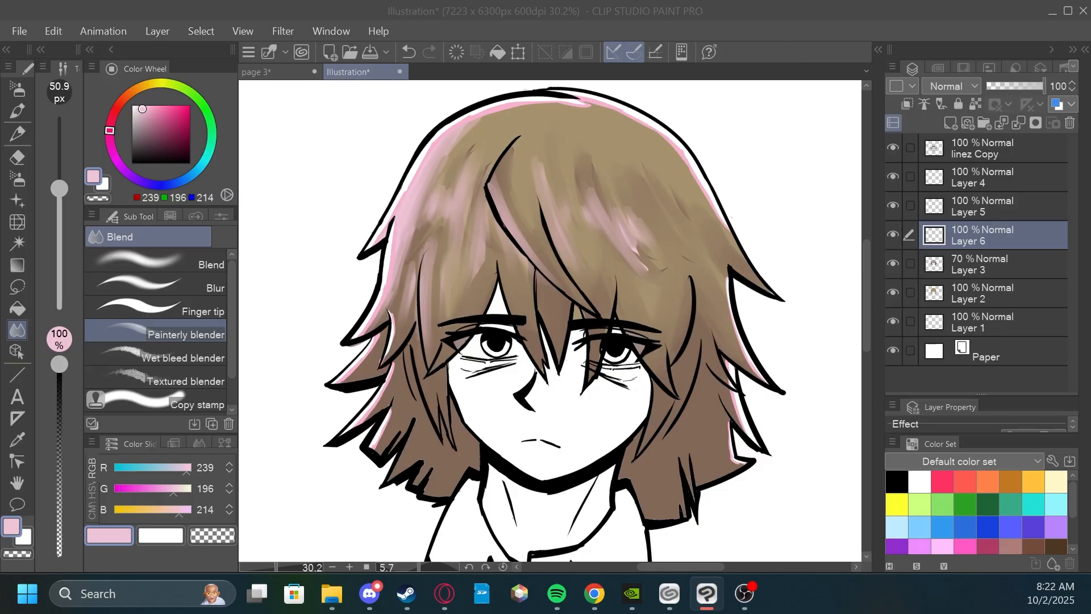
key("alt+Tab")
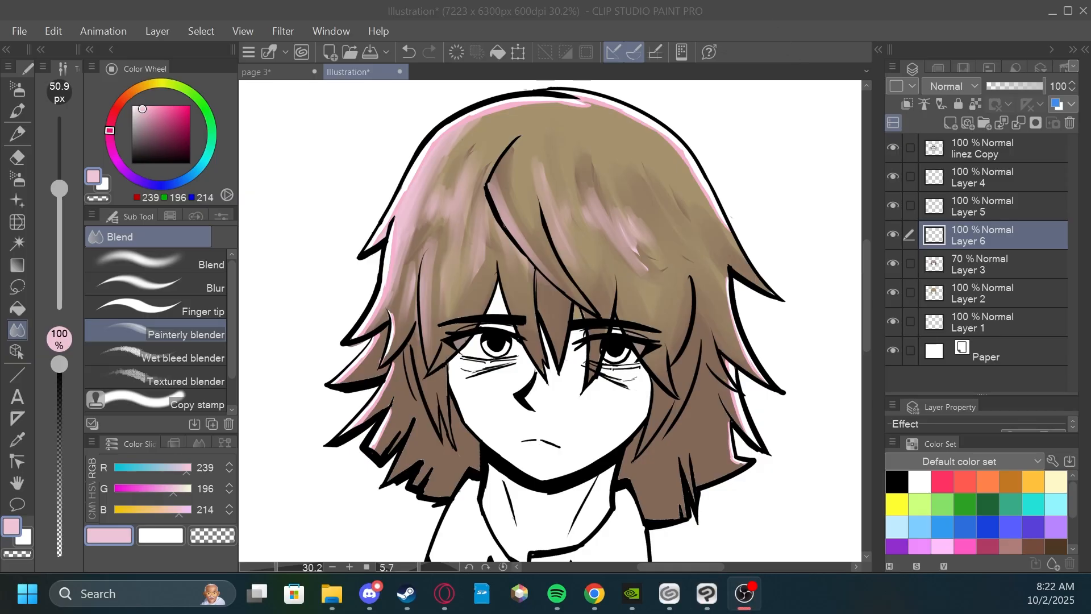